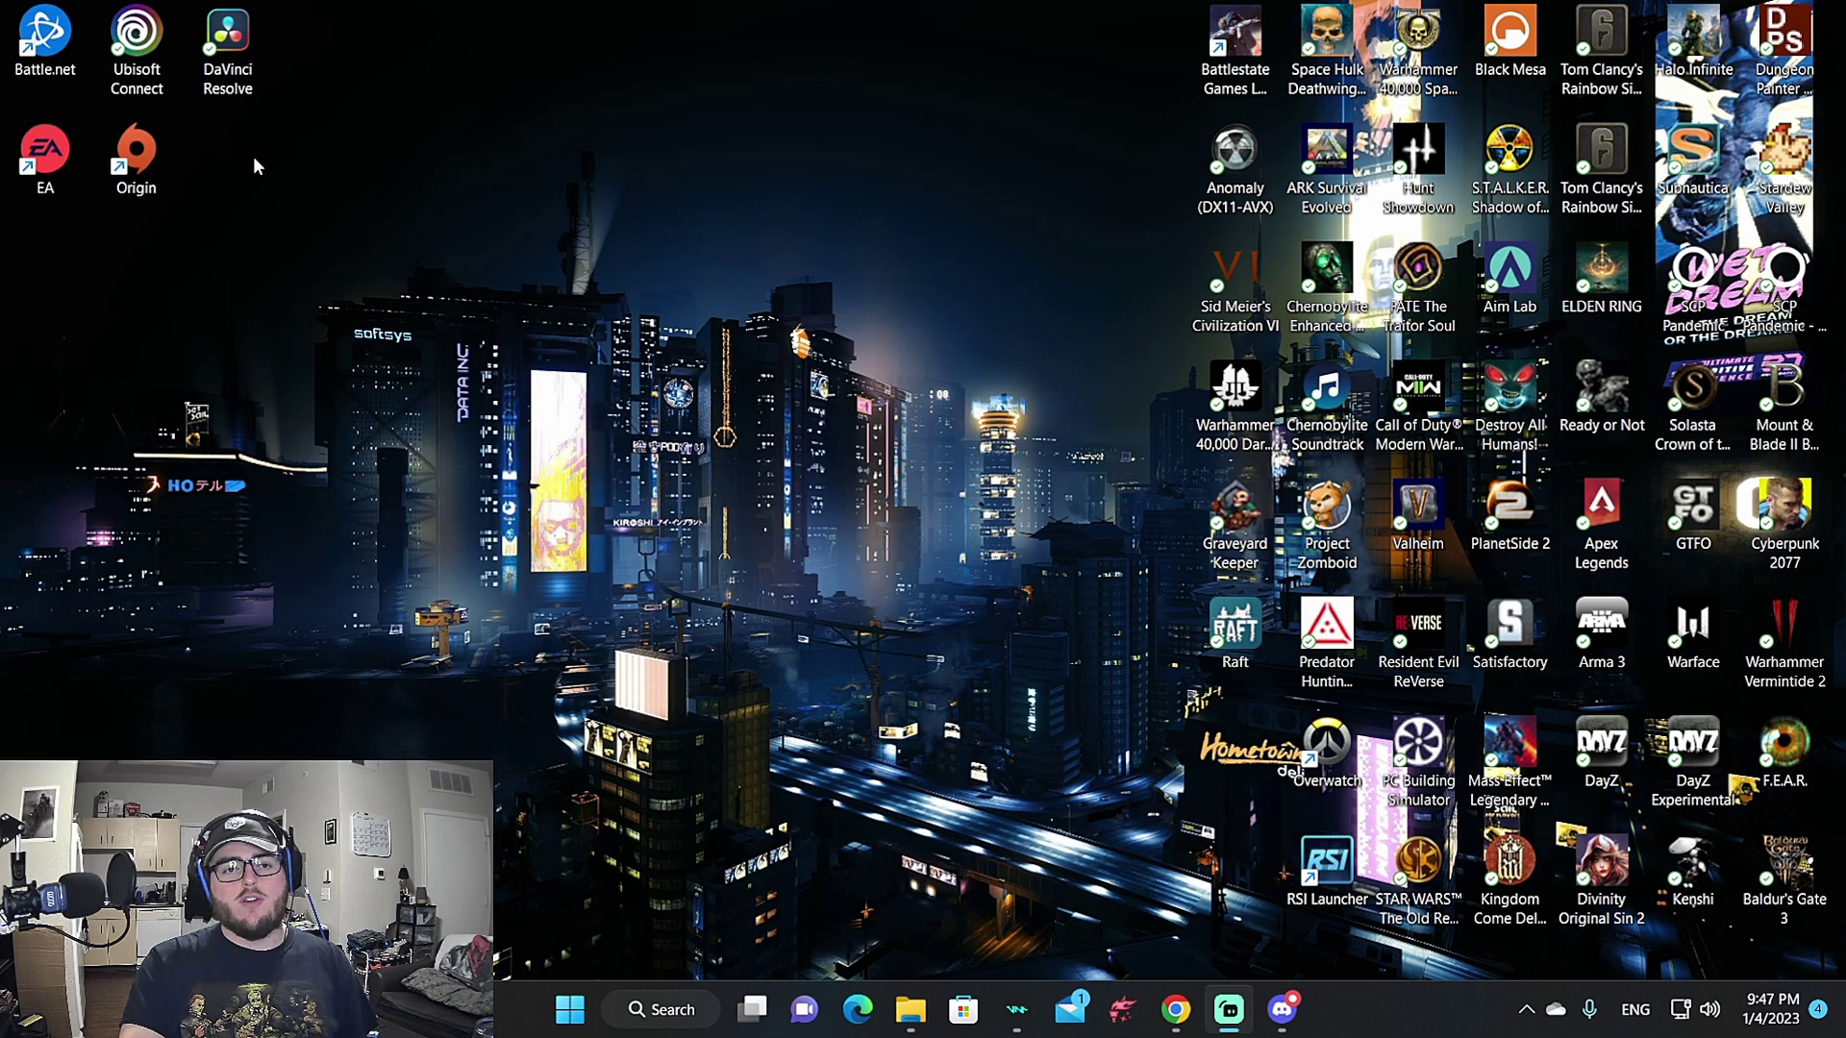
Launch DaVinci Resolve and create a new project named 2.0
double_click(227, 39)
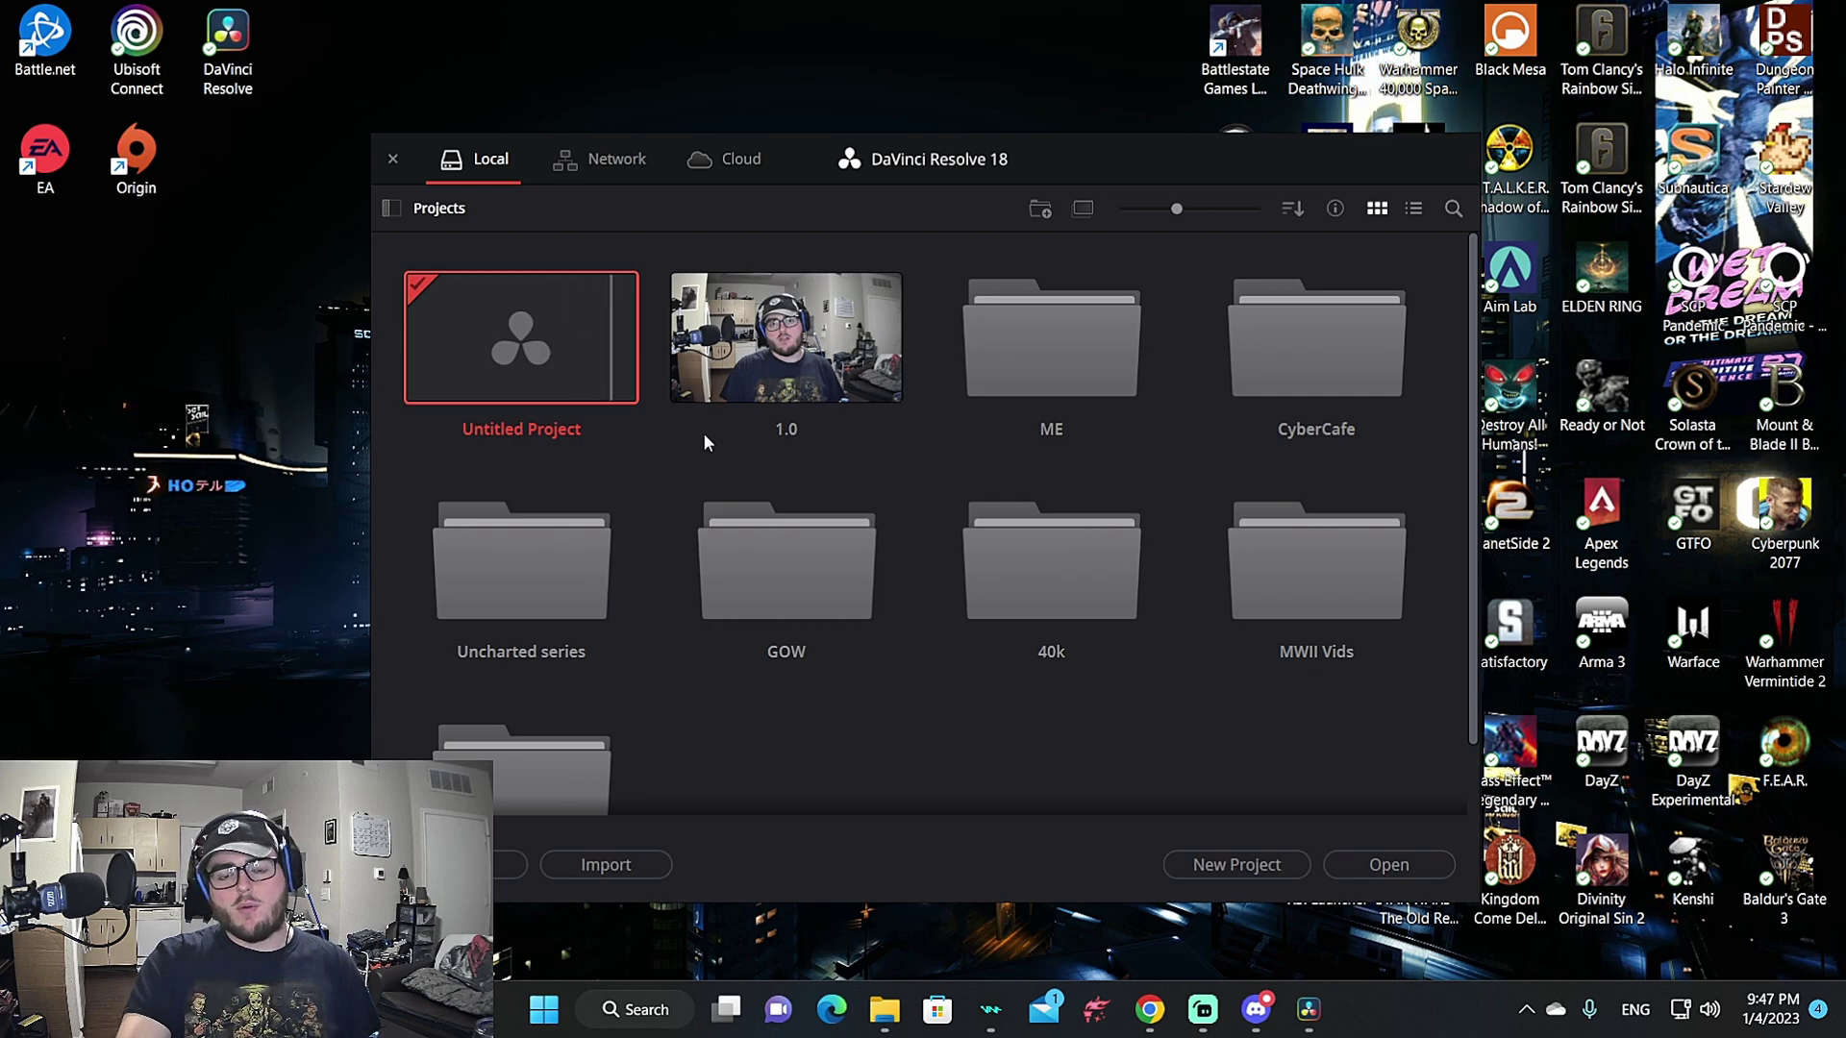
left_click(1265, 868)
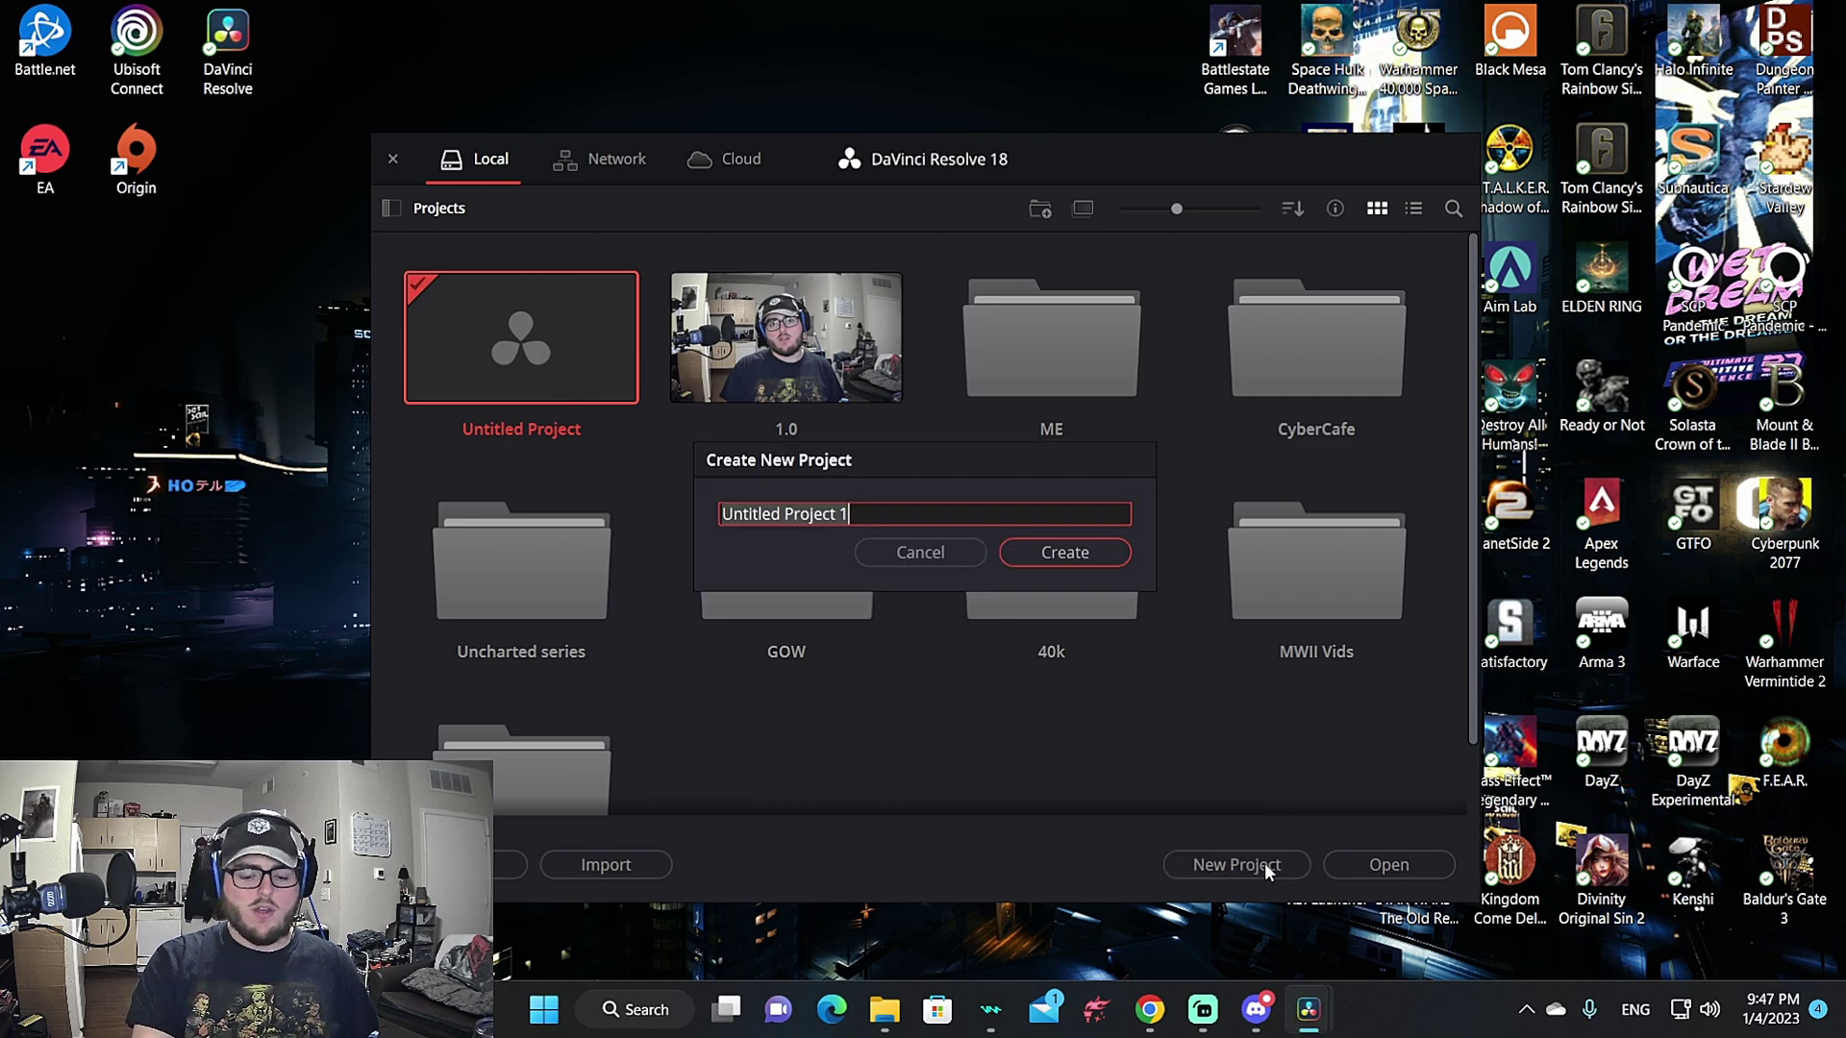
key("BackSpace")
type("2.0")
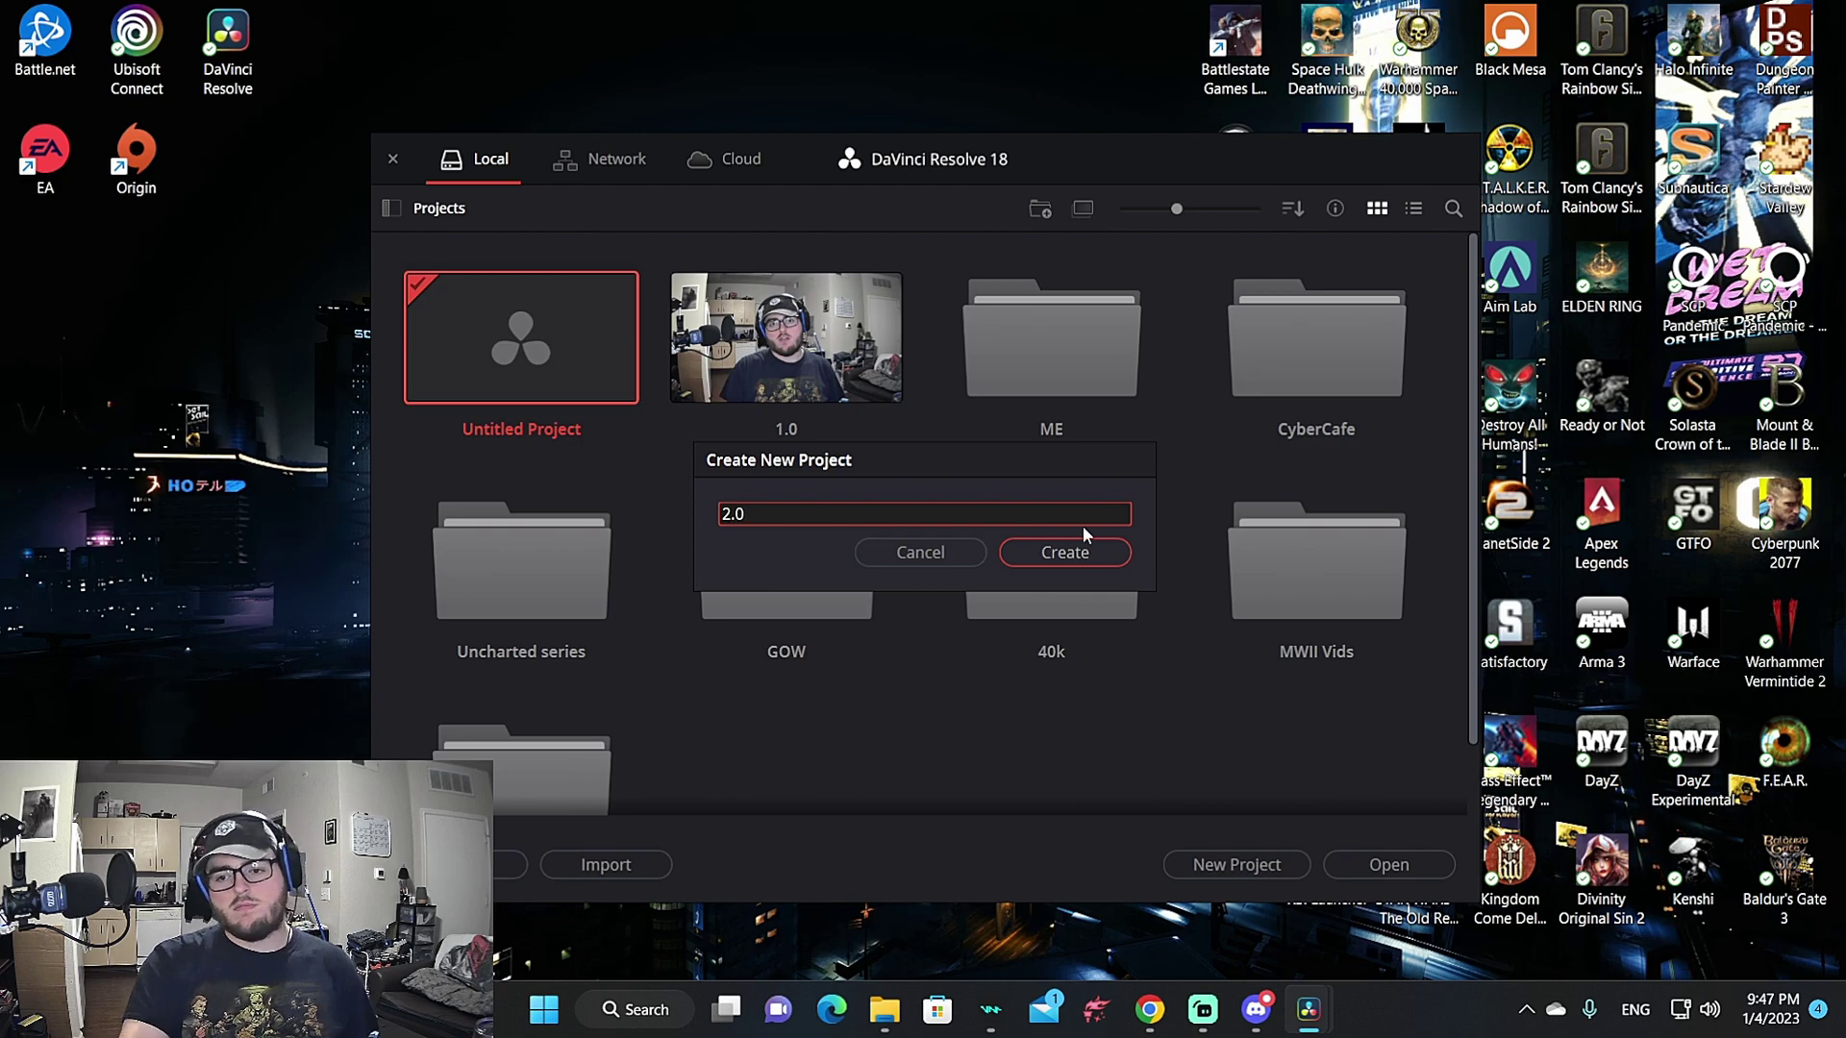
left_click(1069, 554)
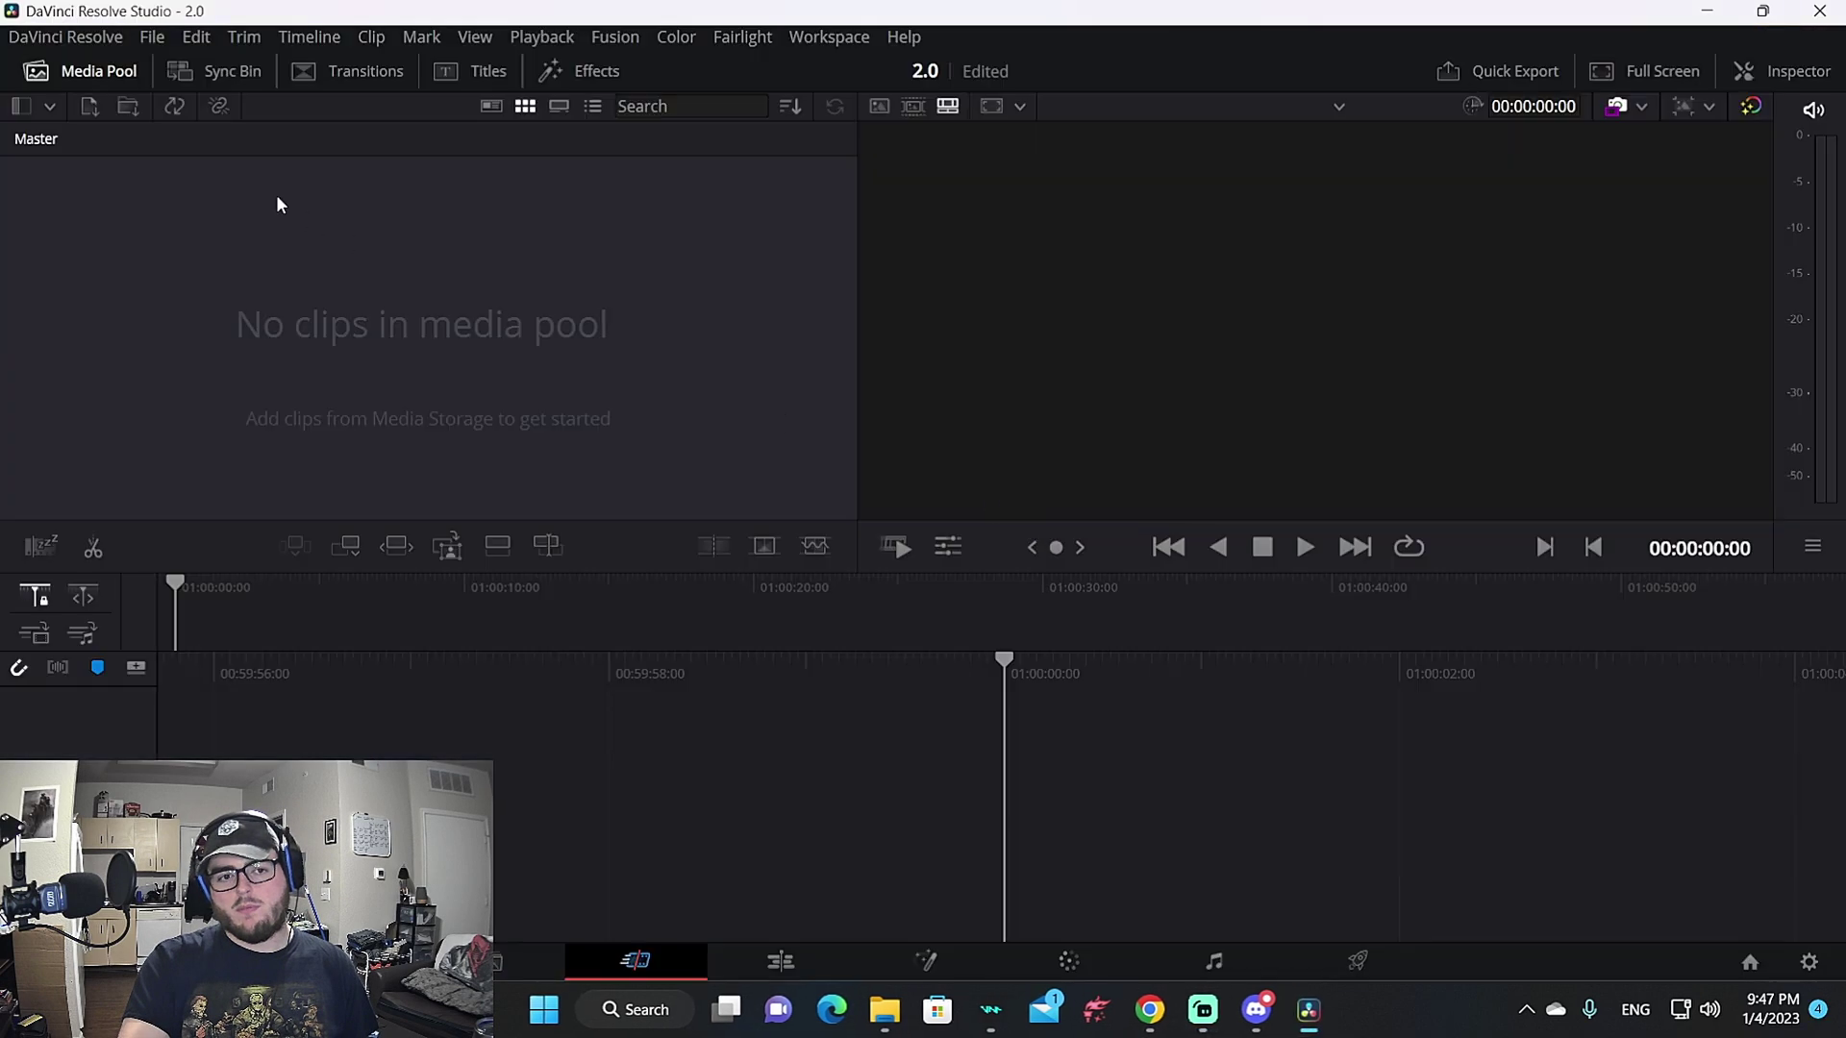
left_click(152, 40)
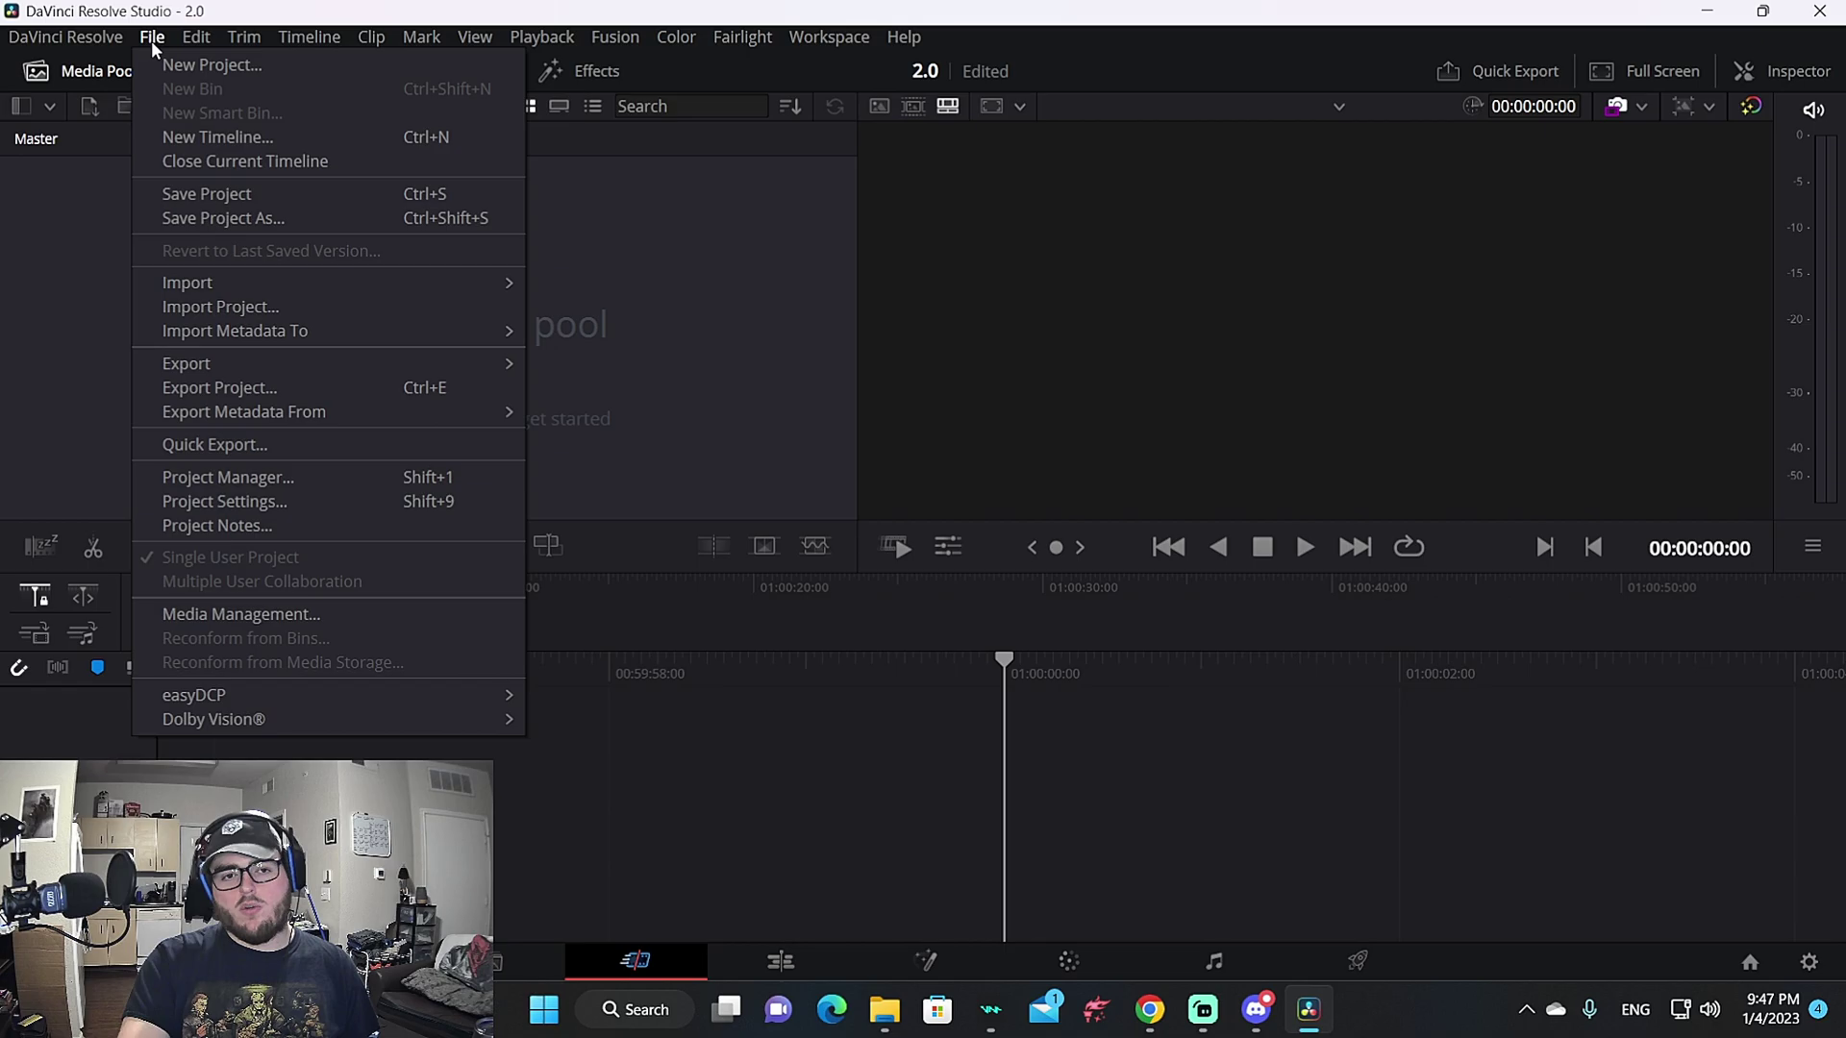
left_click(737, 337)
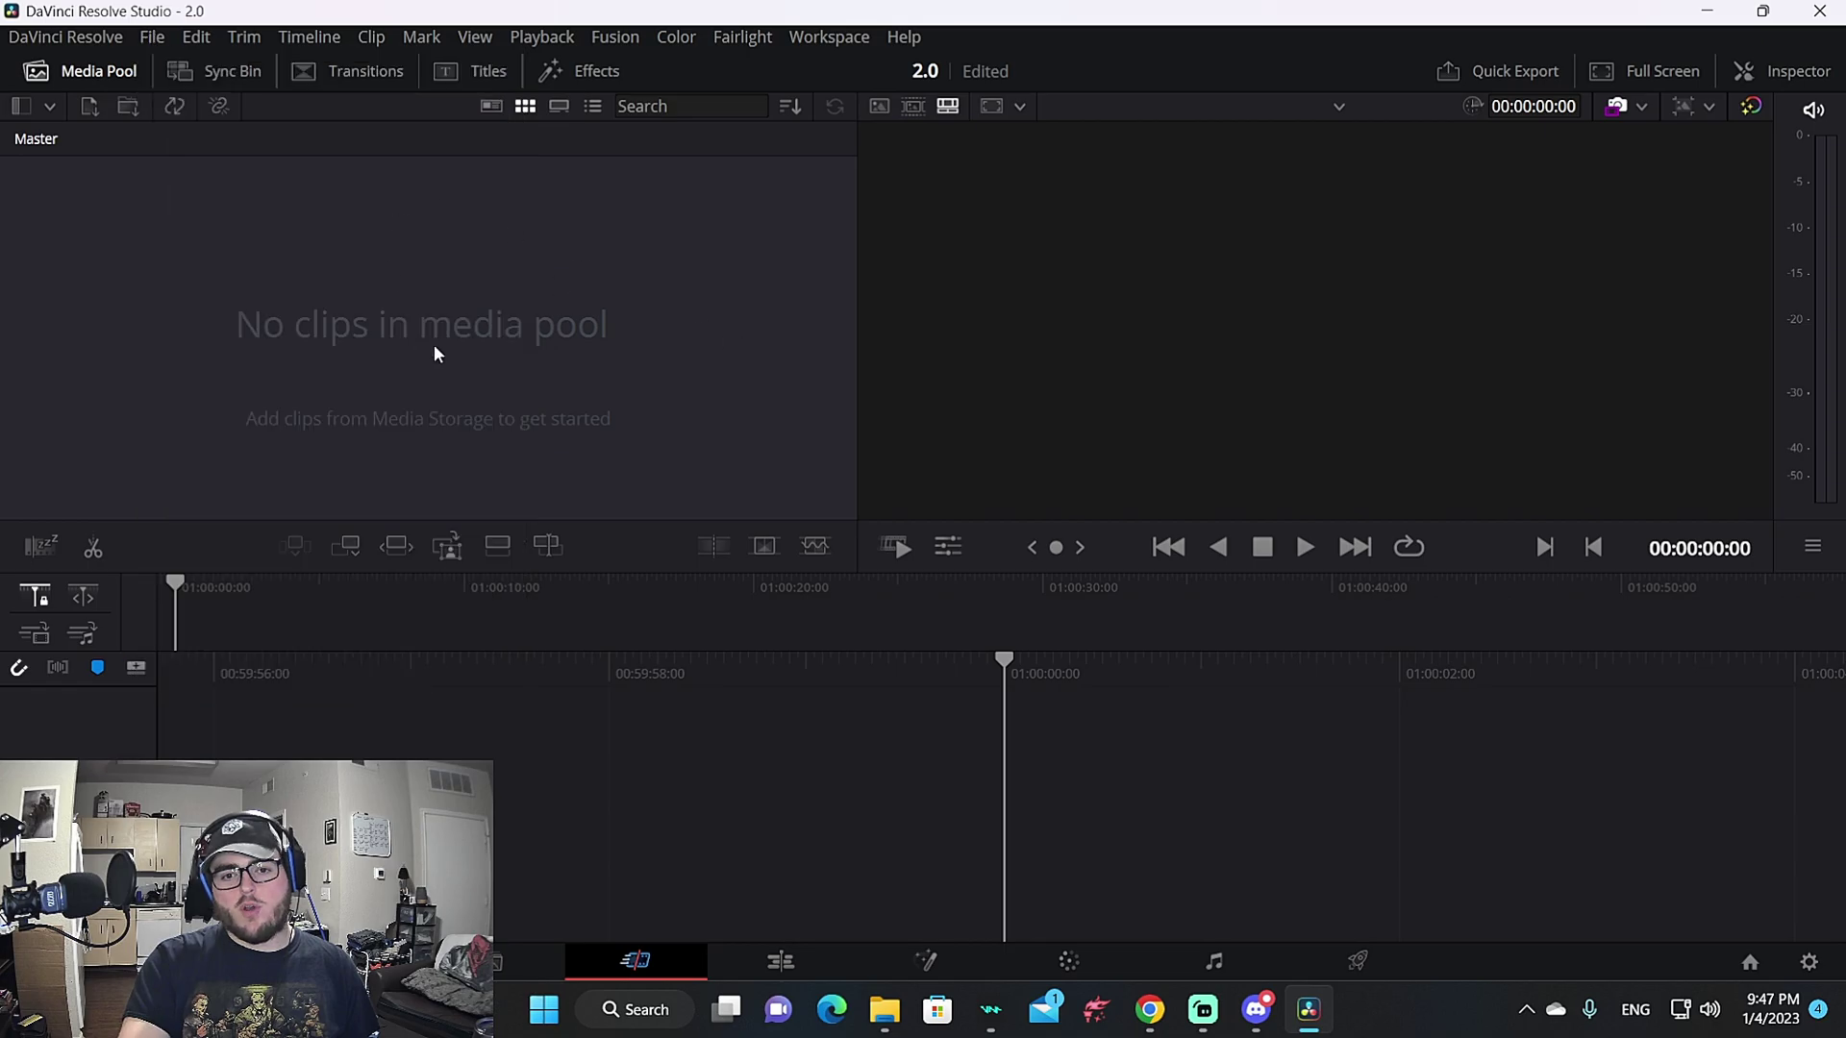
left_click(152, 39)
mouse_move(207, 380)
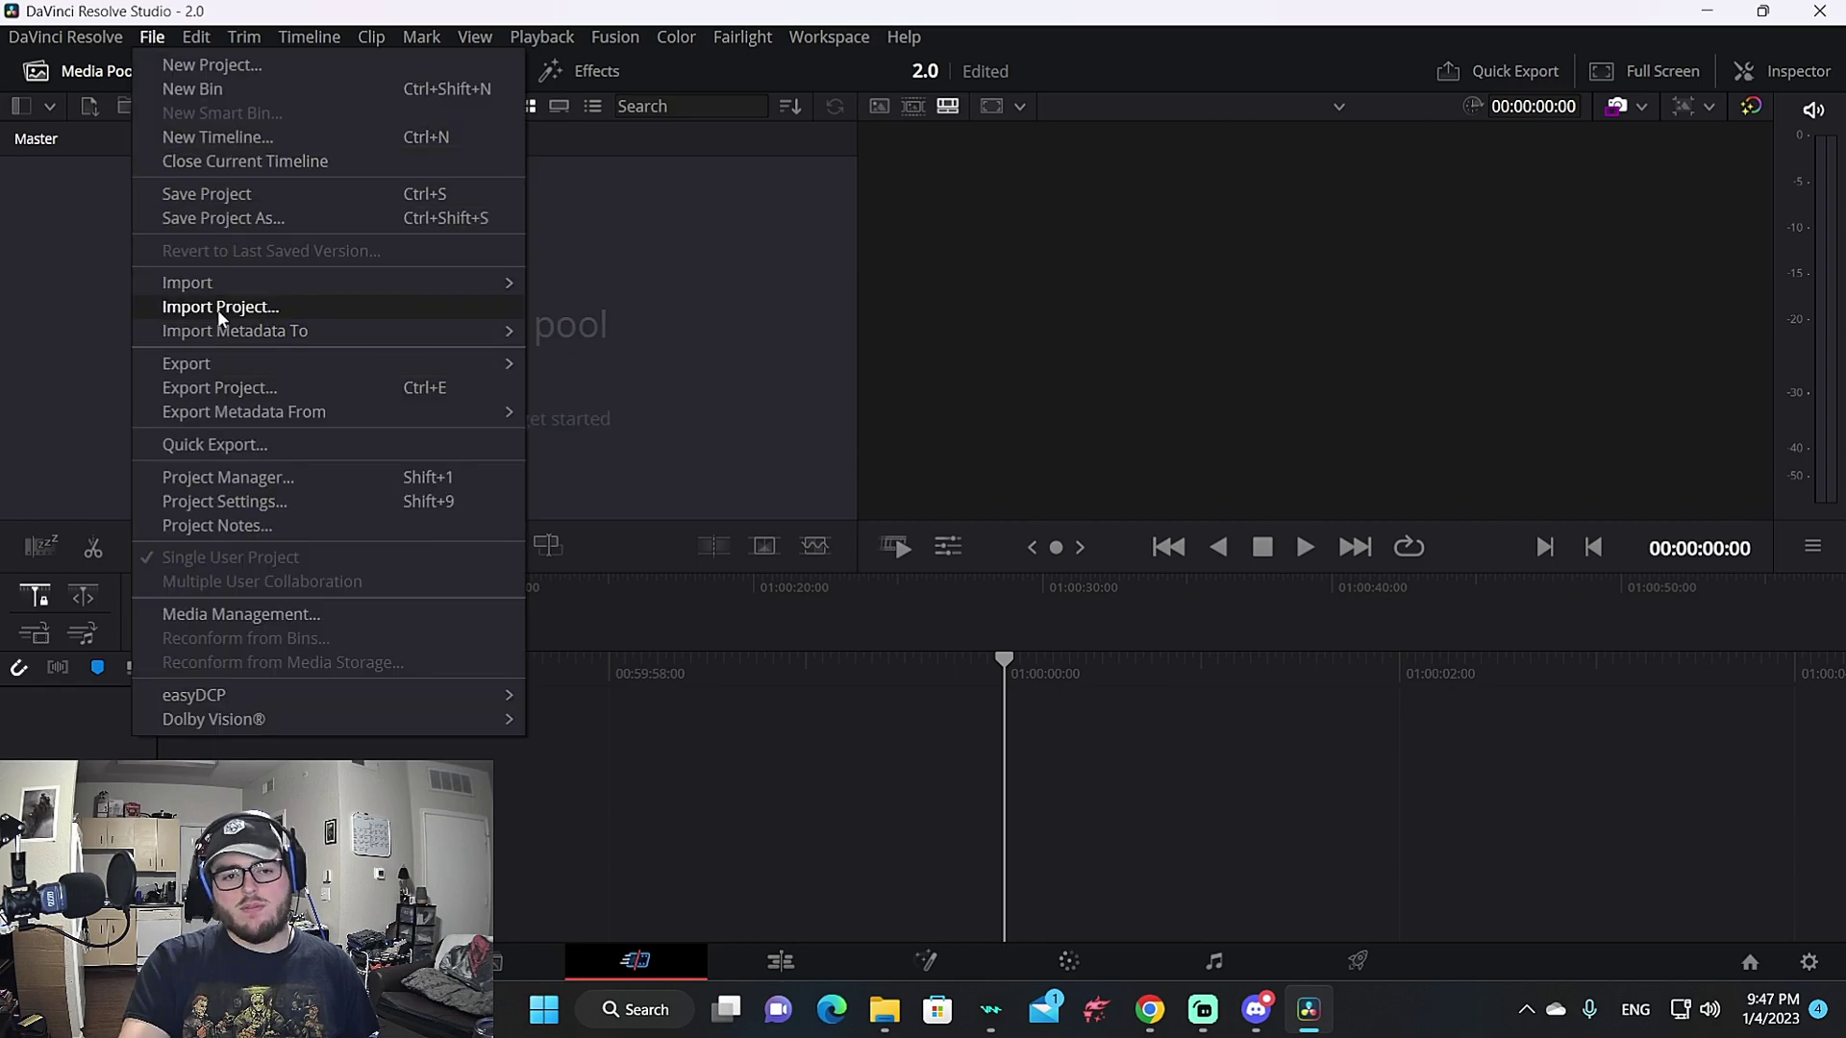
mouse_move(215, 282)
left_click(564, 307)
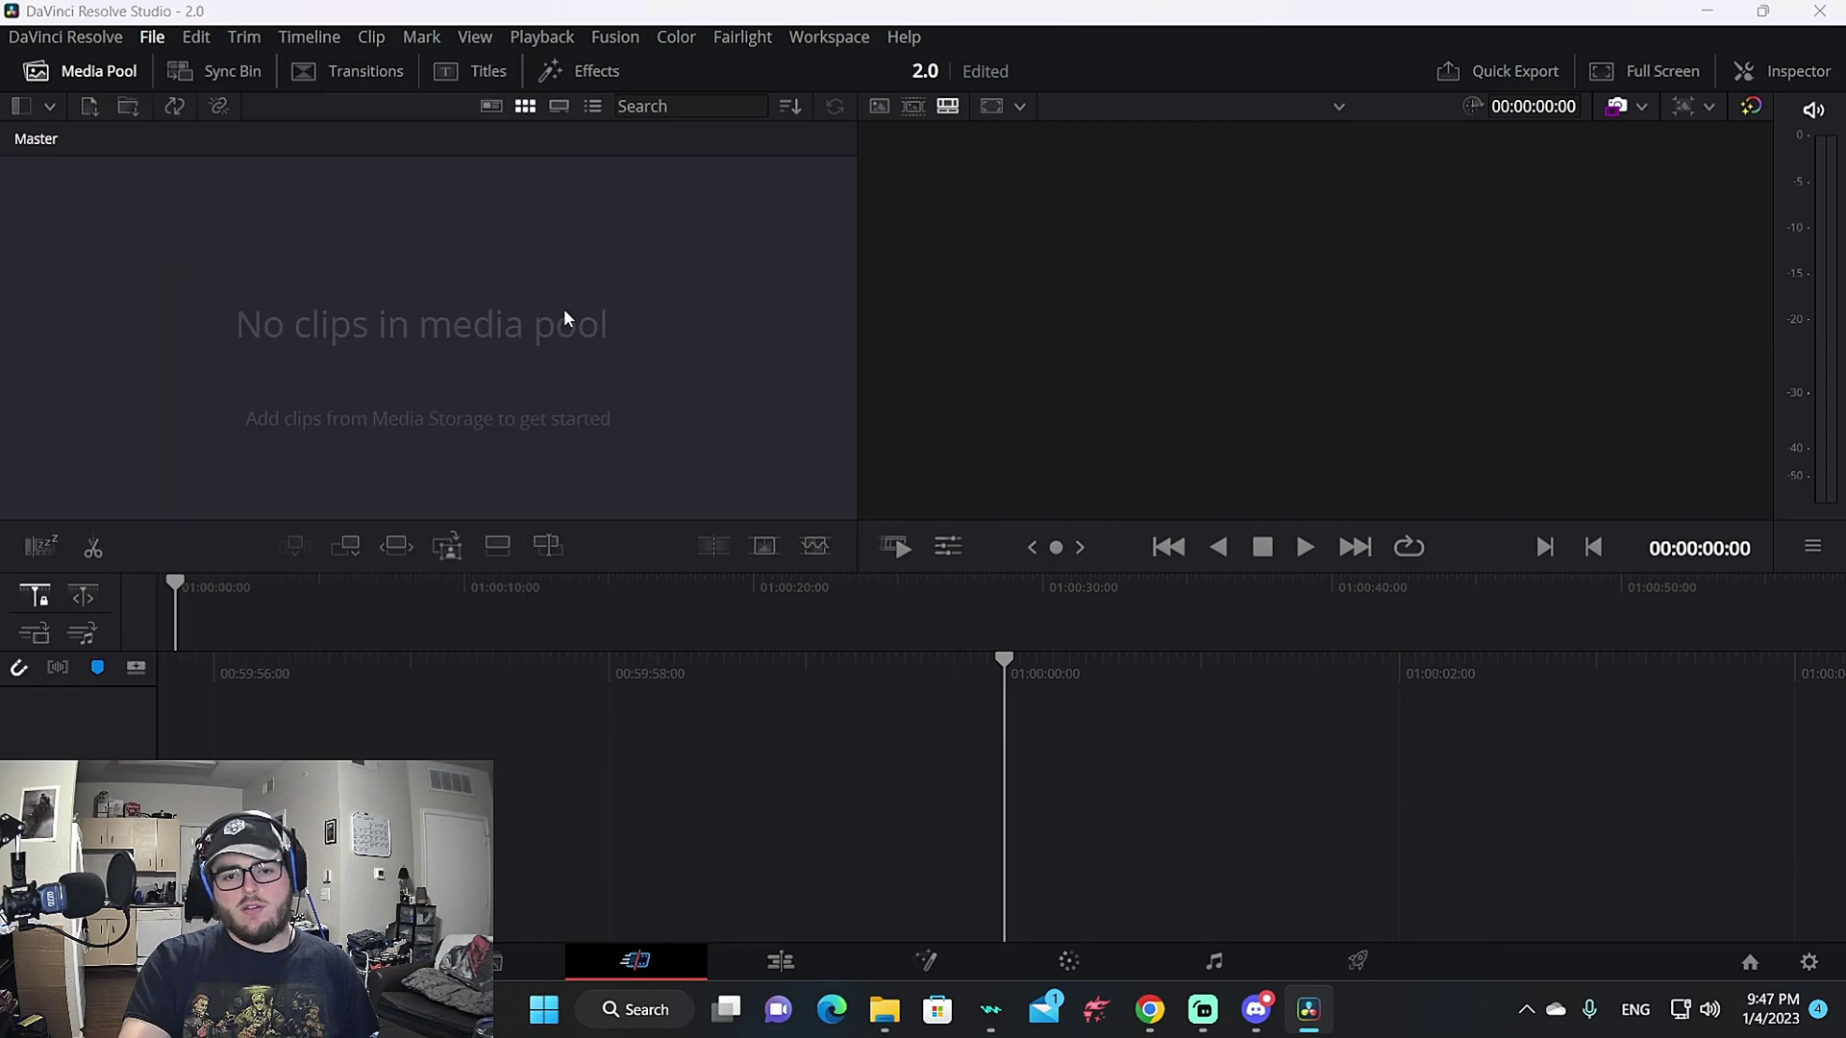
scroll(125, 327, "down", 5)
left_click(109, 411)
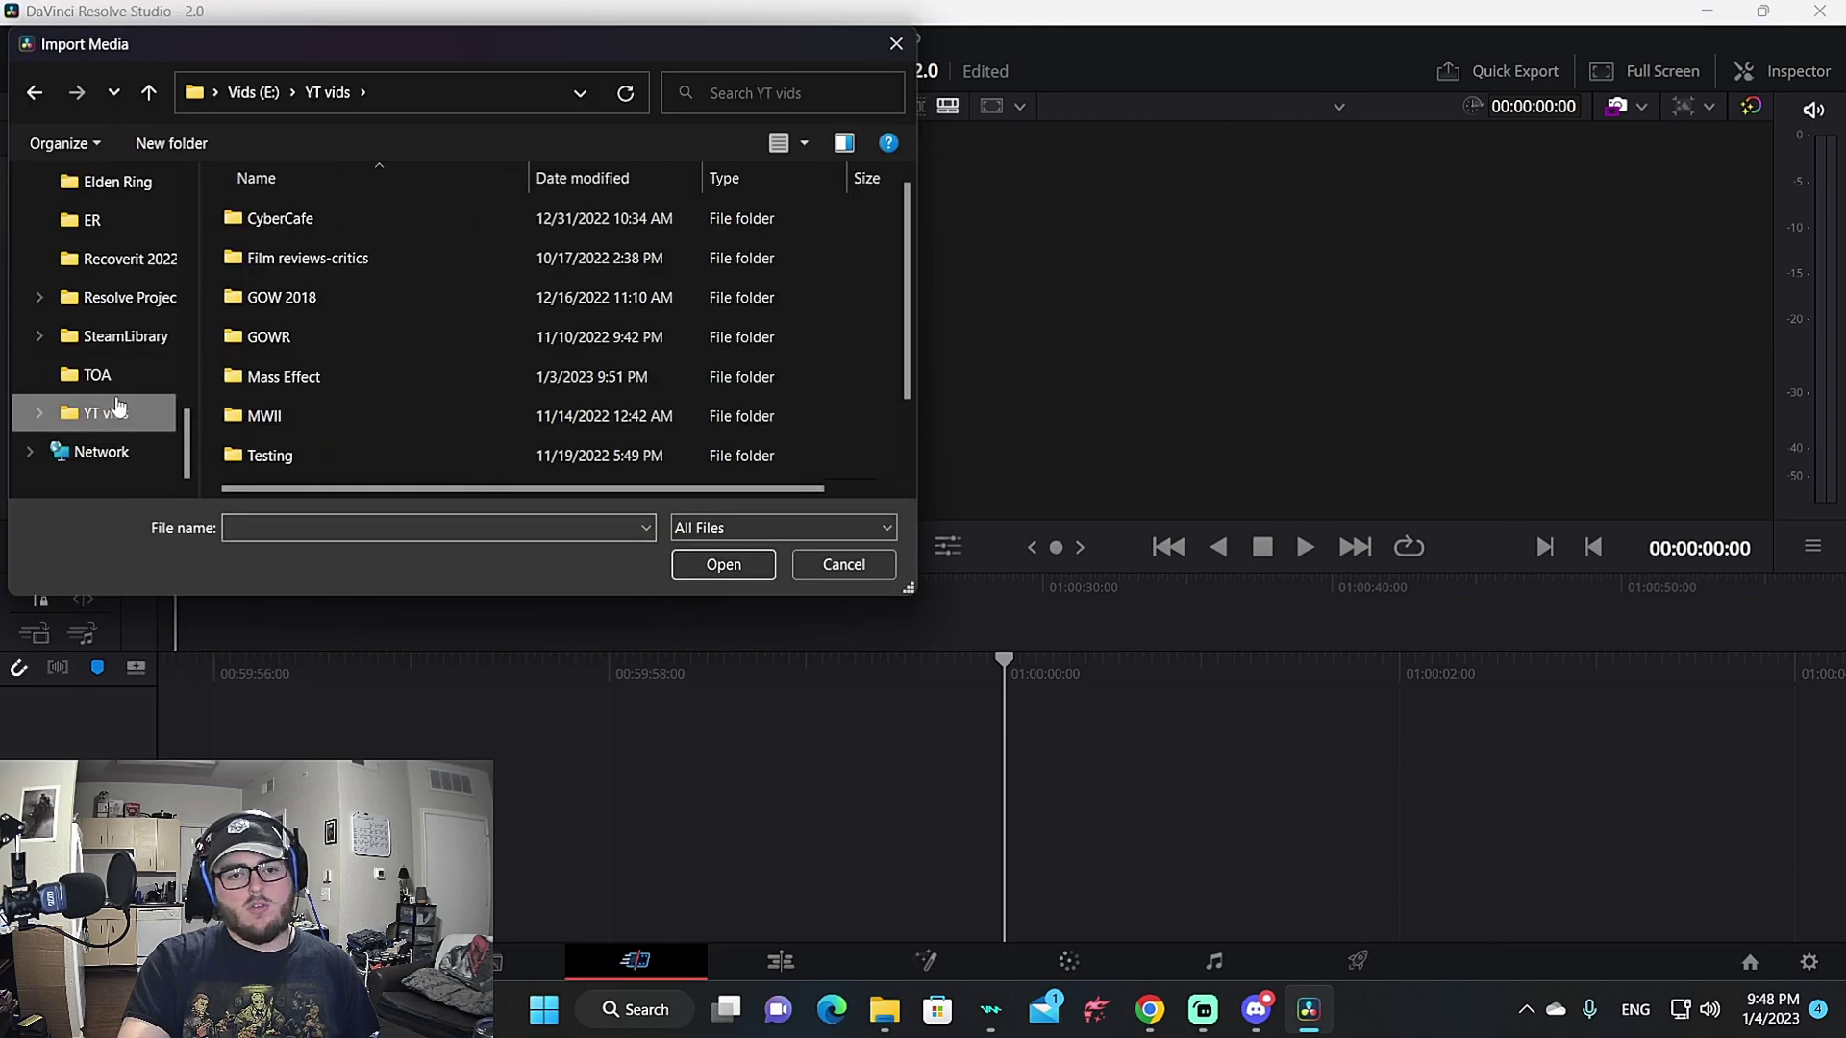
double_click(292, 301)
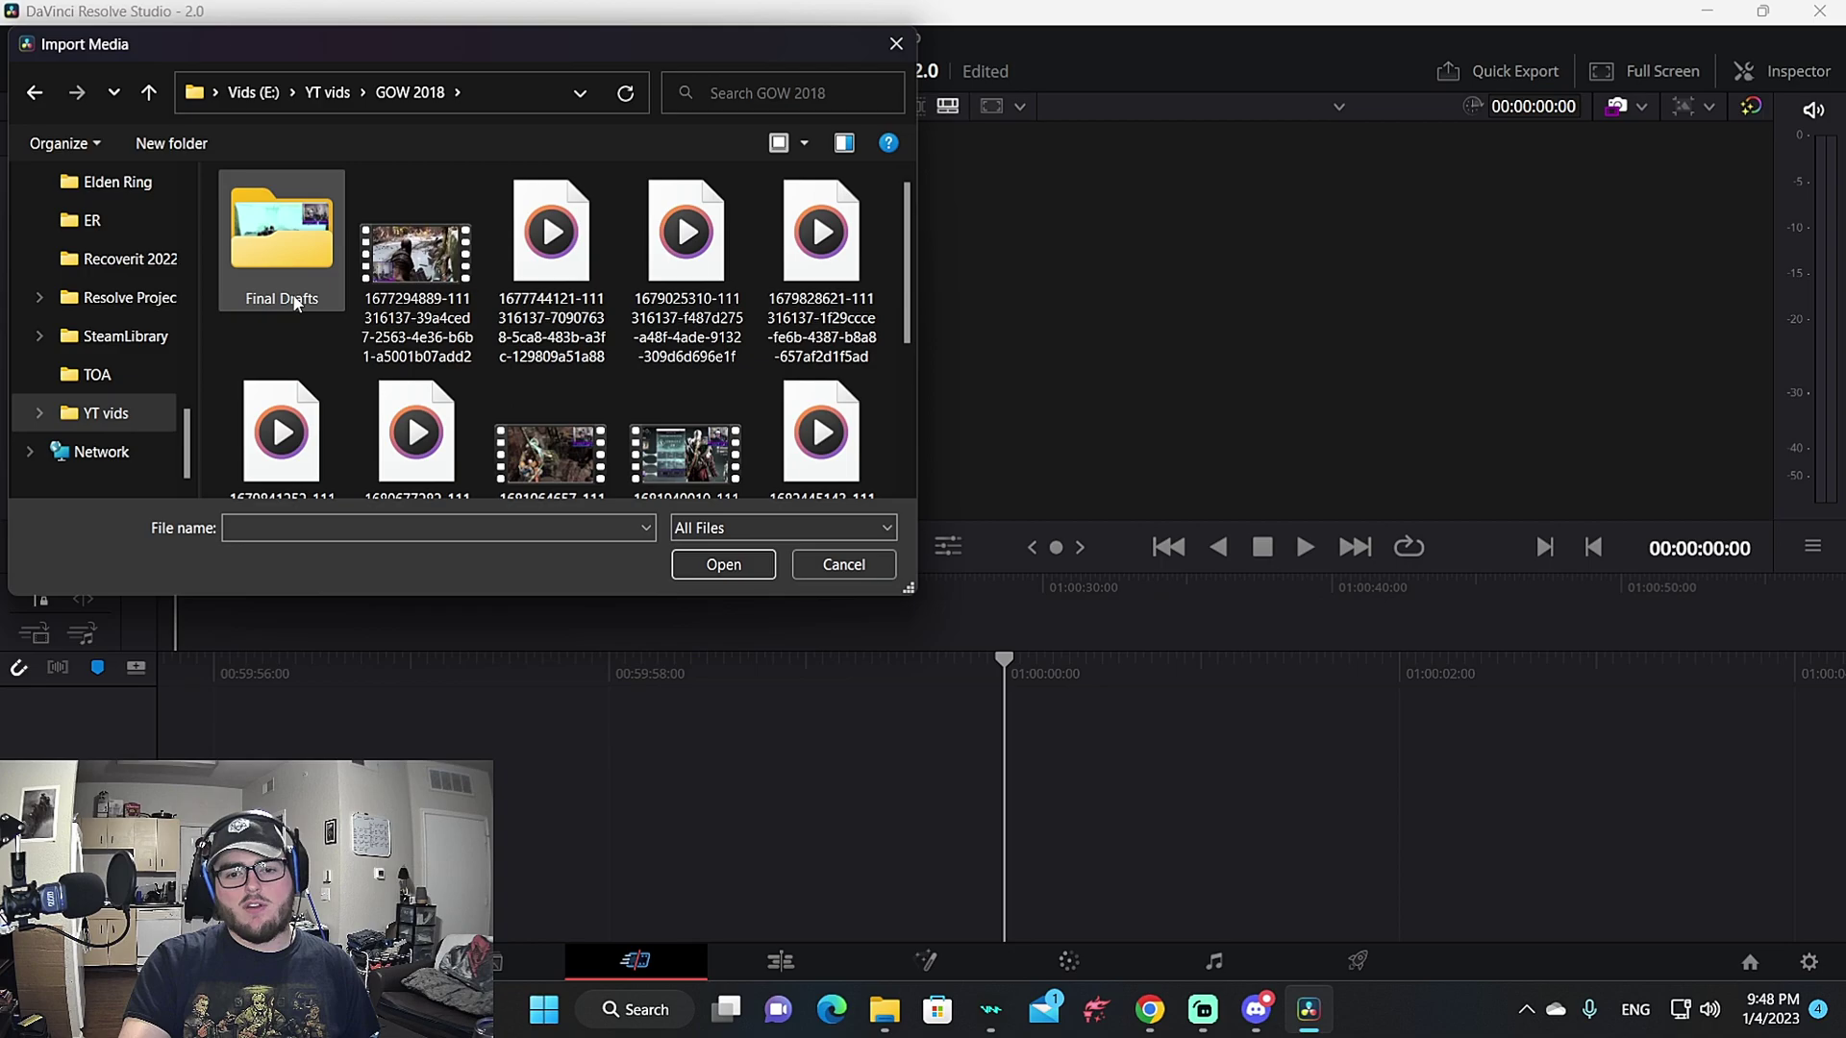
scroll(584, 400, "down", 3)
mouse_move(541, 409)
left_mouse_down()
mouse_move(1168, 332)
mouse_move(966, 394)
mouse_move(625, 380)
mouse_move(562, 402)
left_mouse_up()
left_click(721, 566)
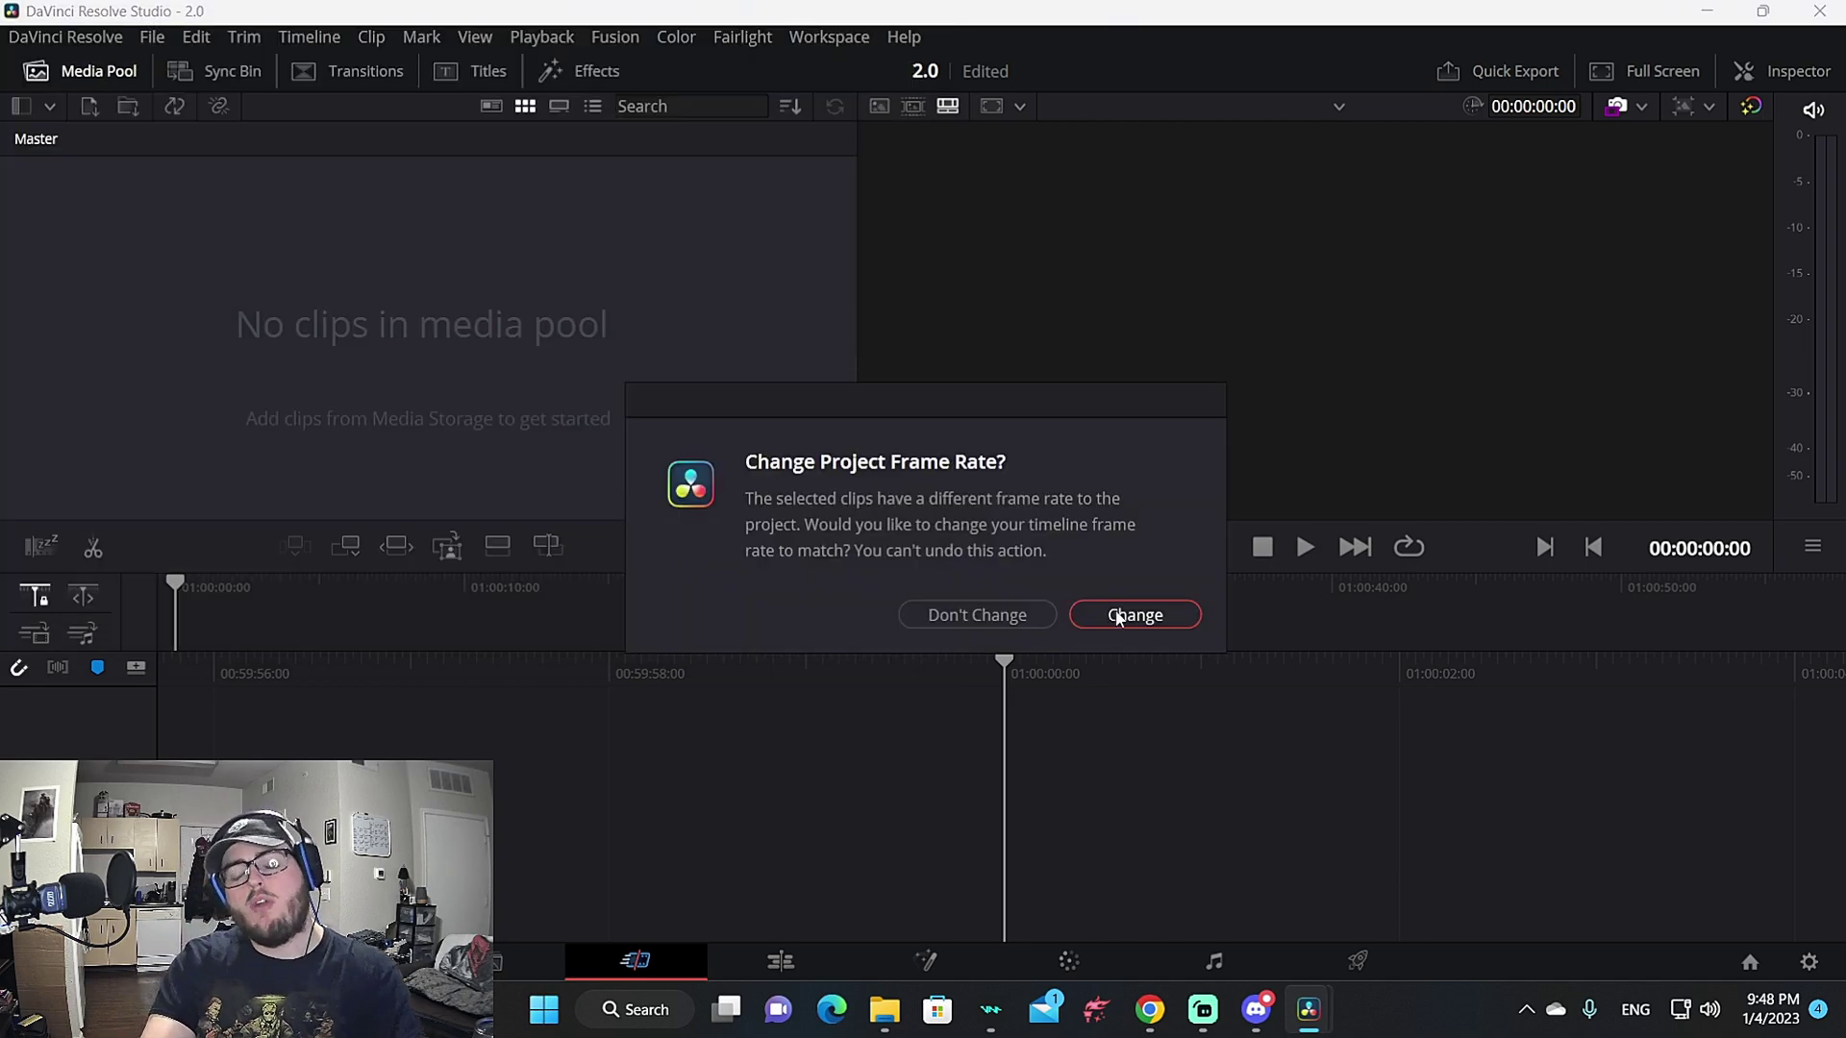
left_click(1119, 618)
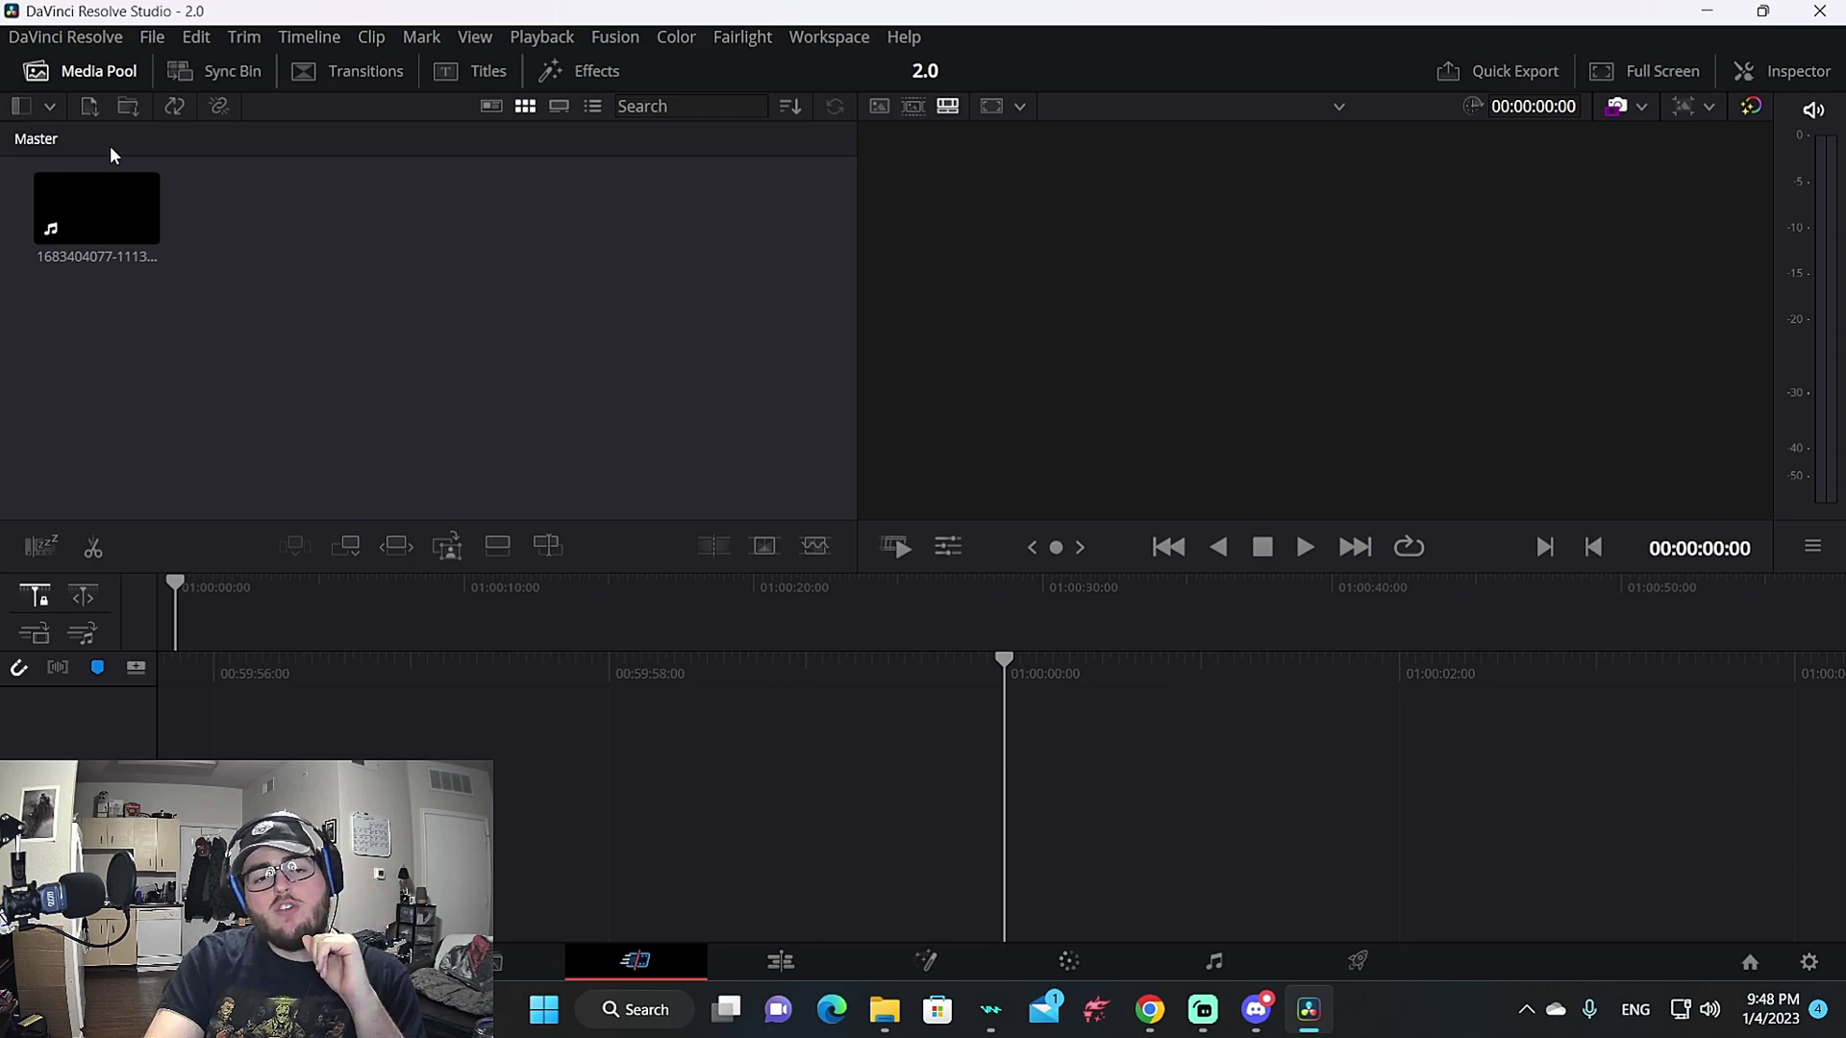
left_click_drag(113, 214, 325, 656)
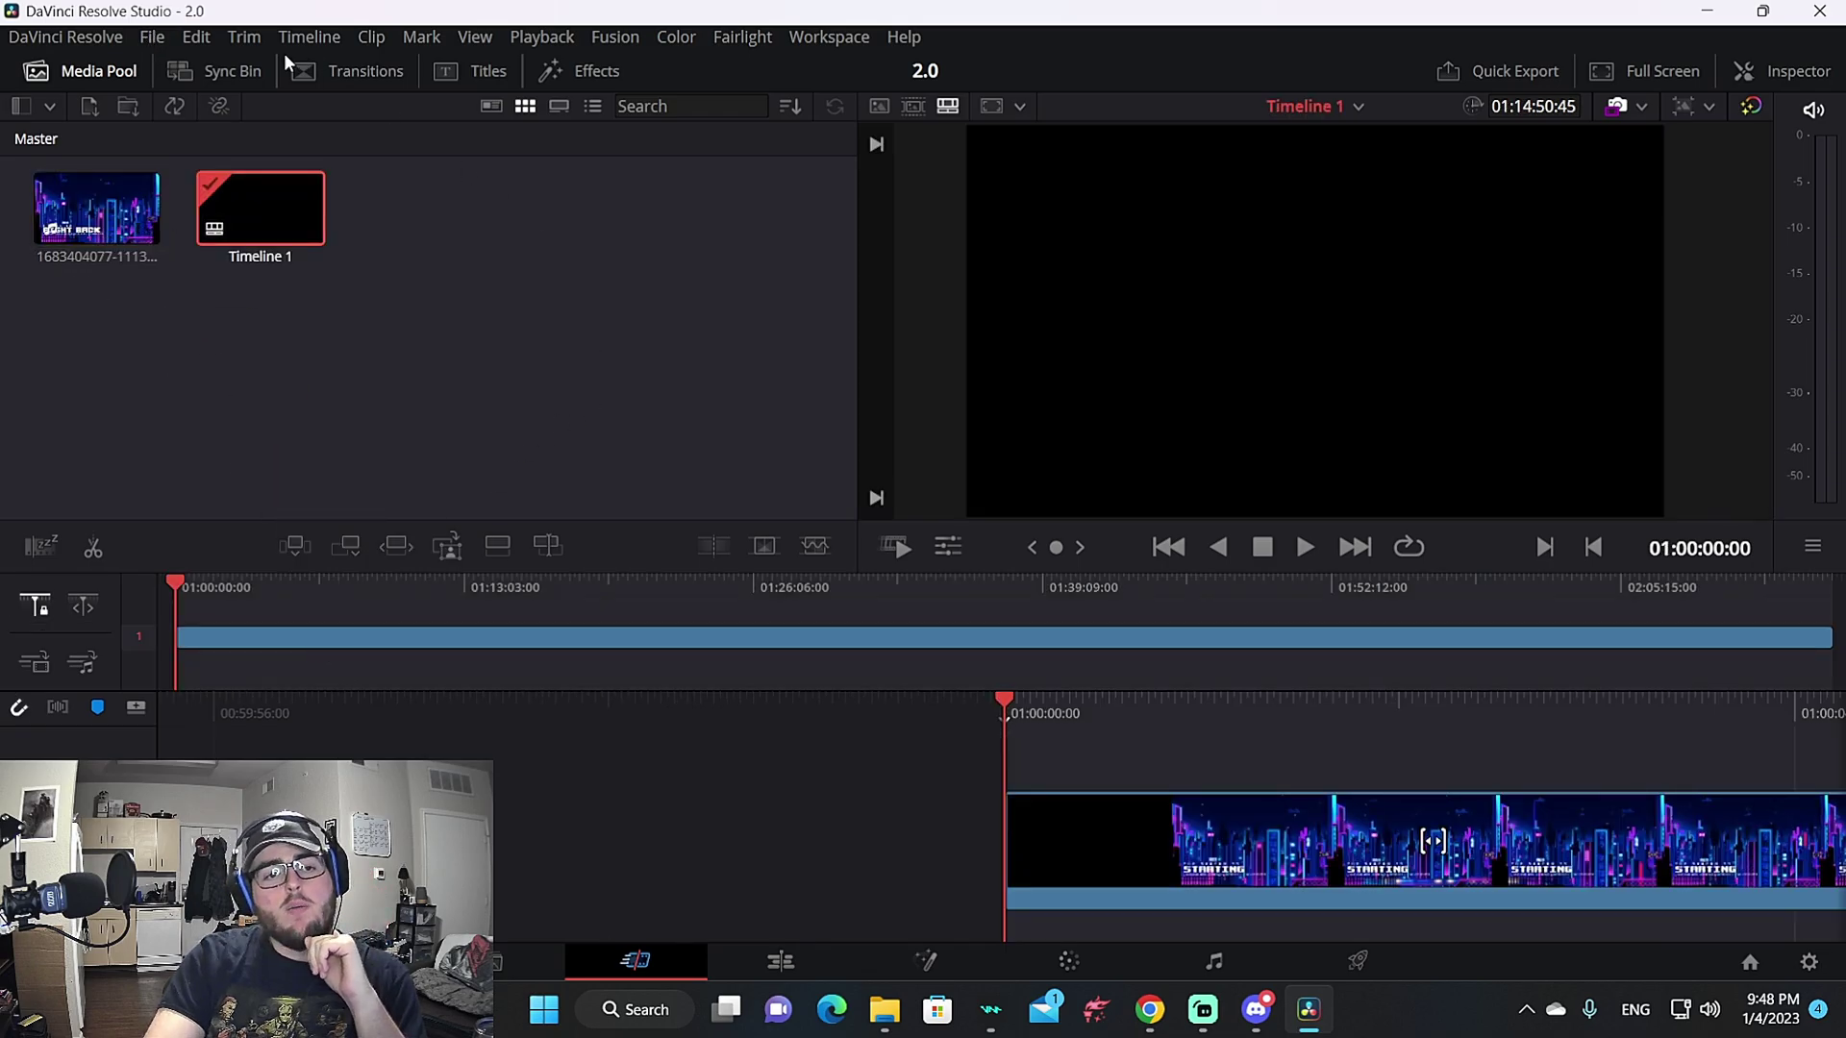
Import the "Thanks for watching" end-screen clip from the Vids (E:) drive into the media pool
left_click(159, 41)
mouse_move(197, 288)
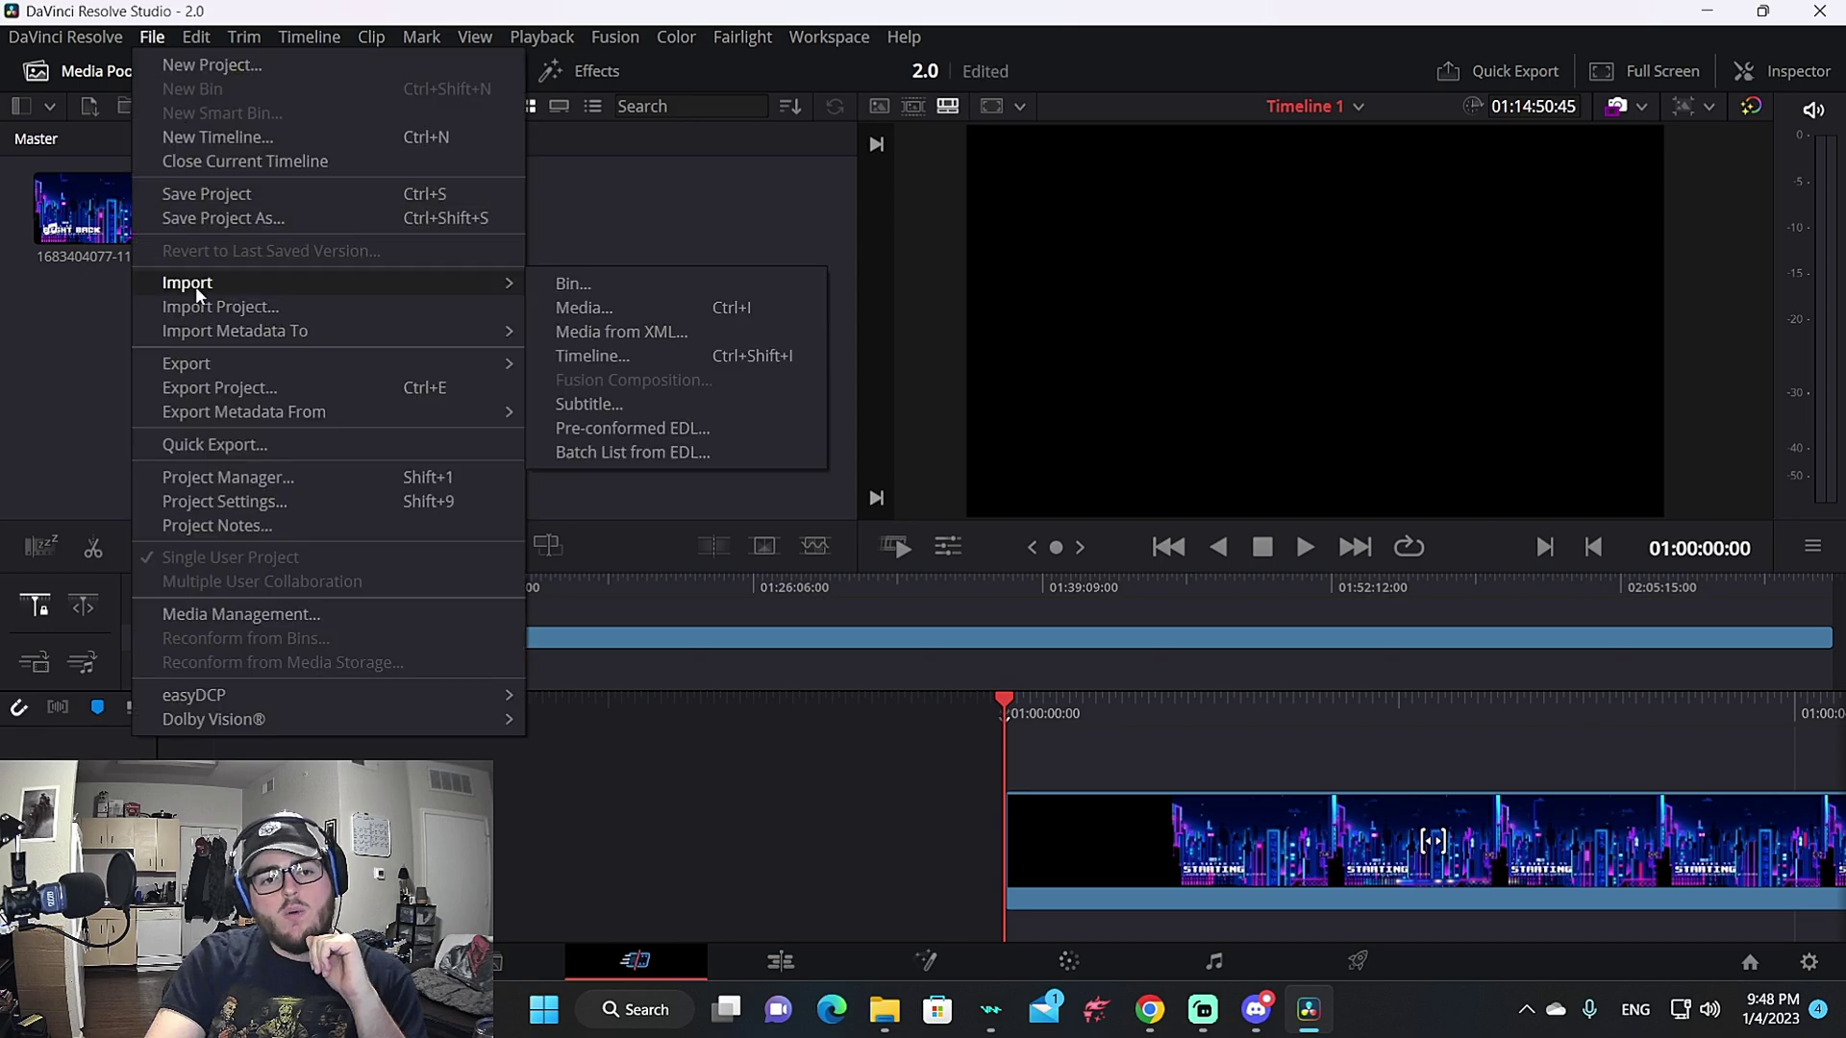
left_click(590, 303)
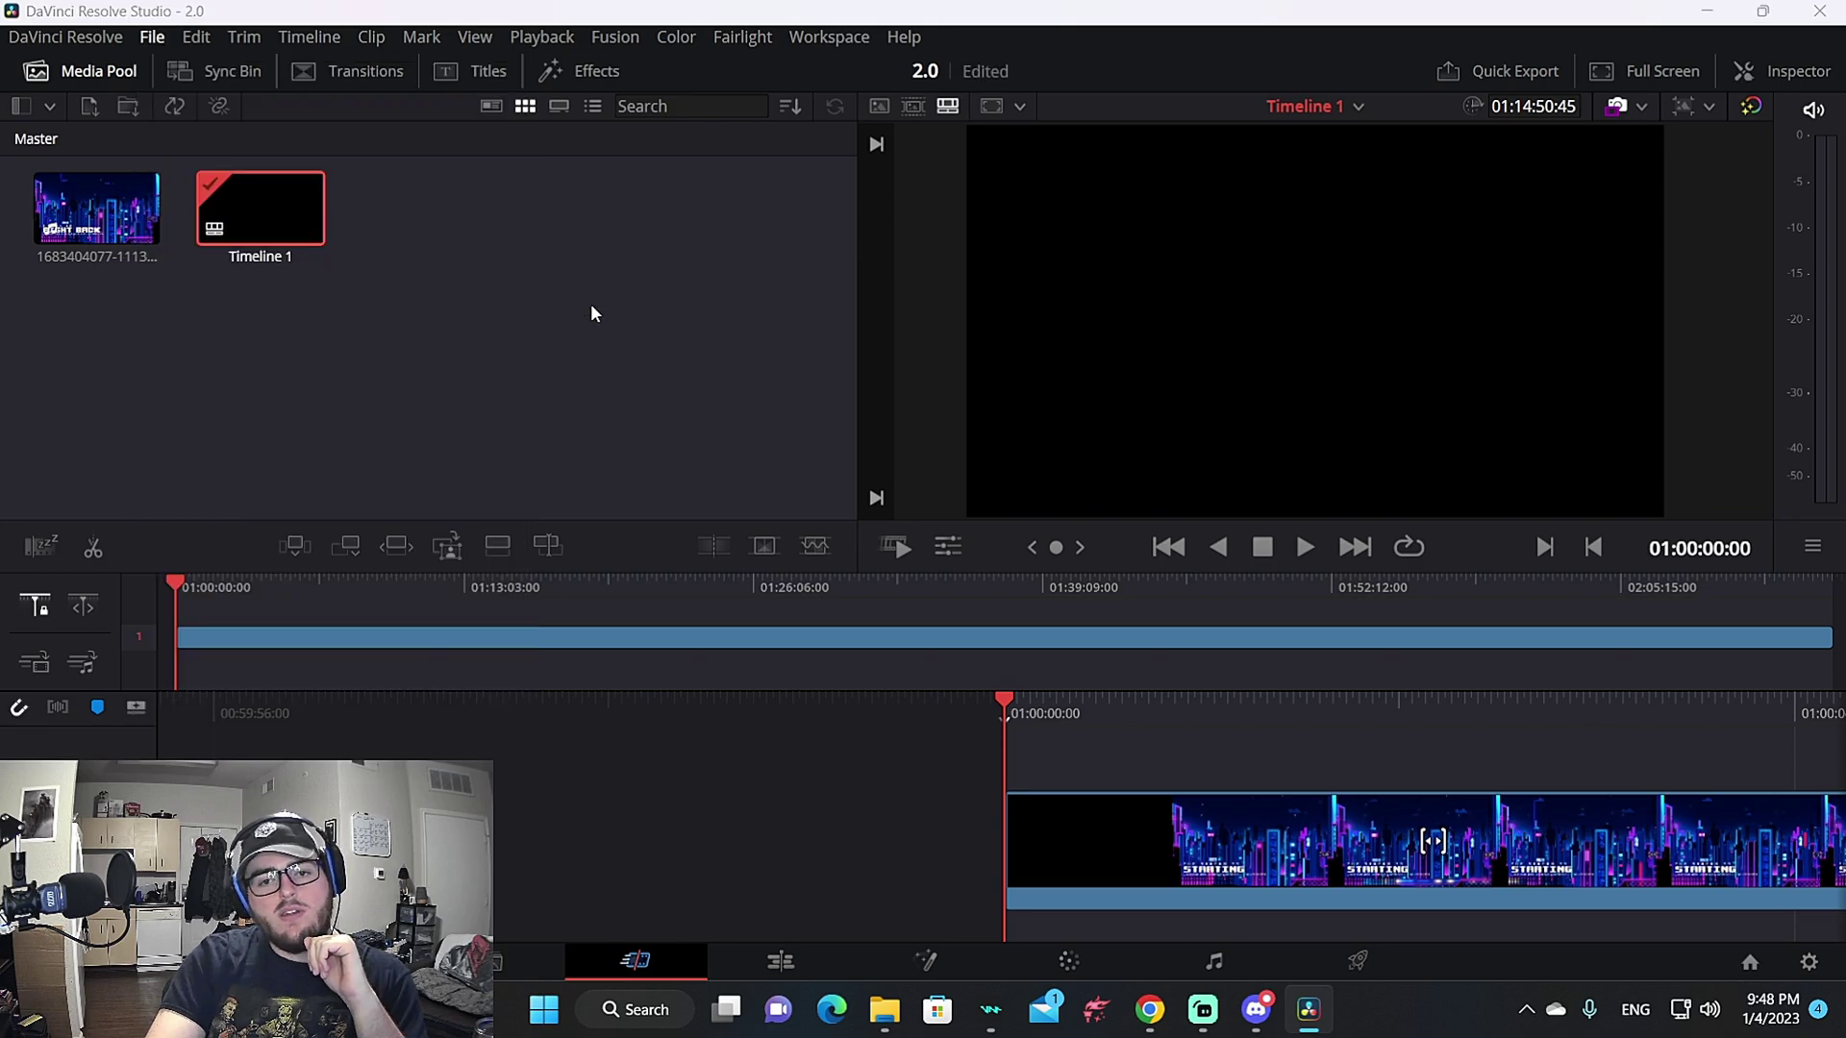
scroll(144, 346, "down", 1)
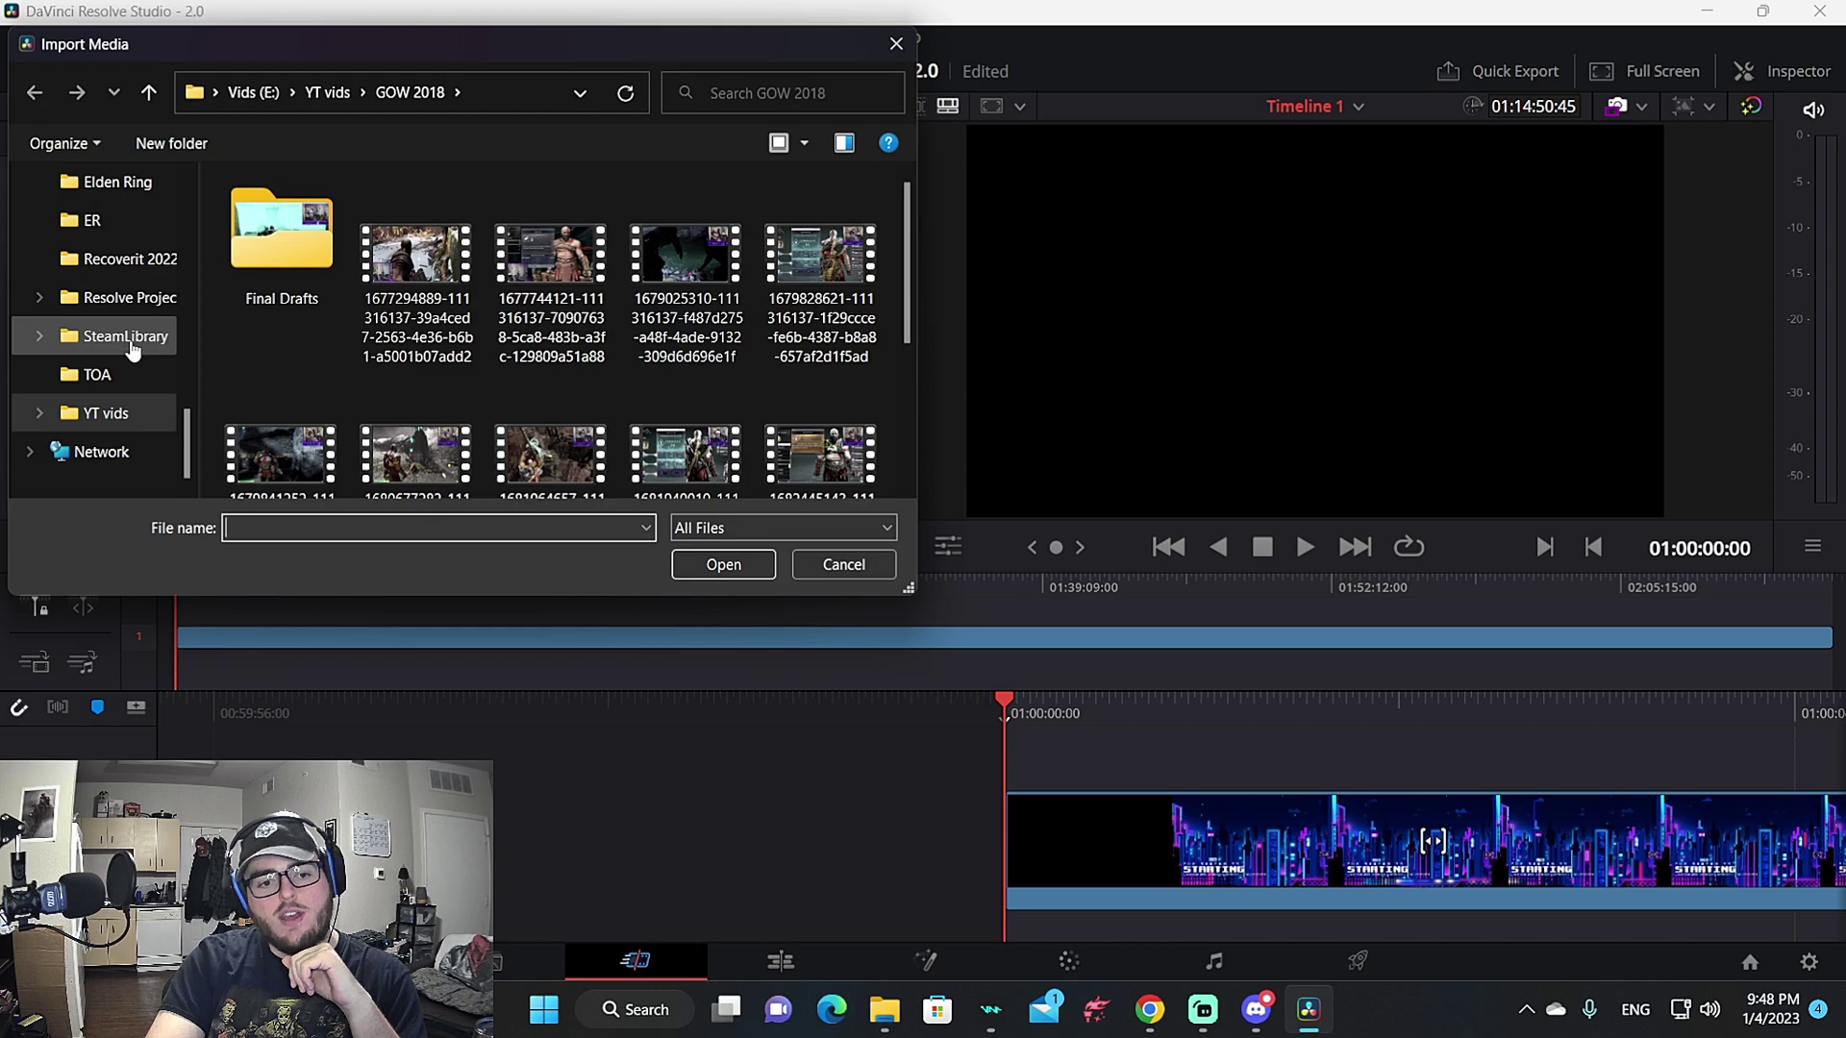
left_click(104, 415)
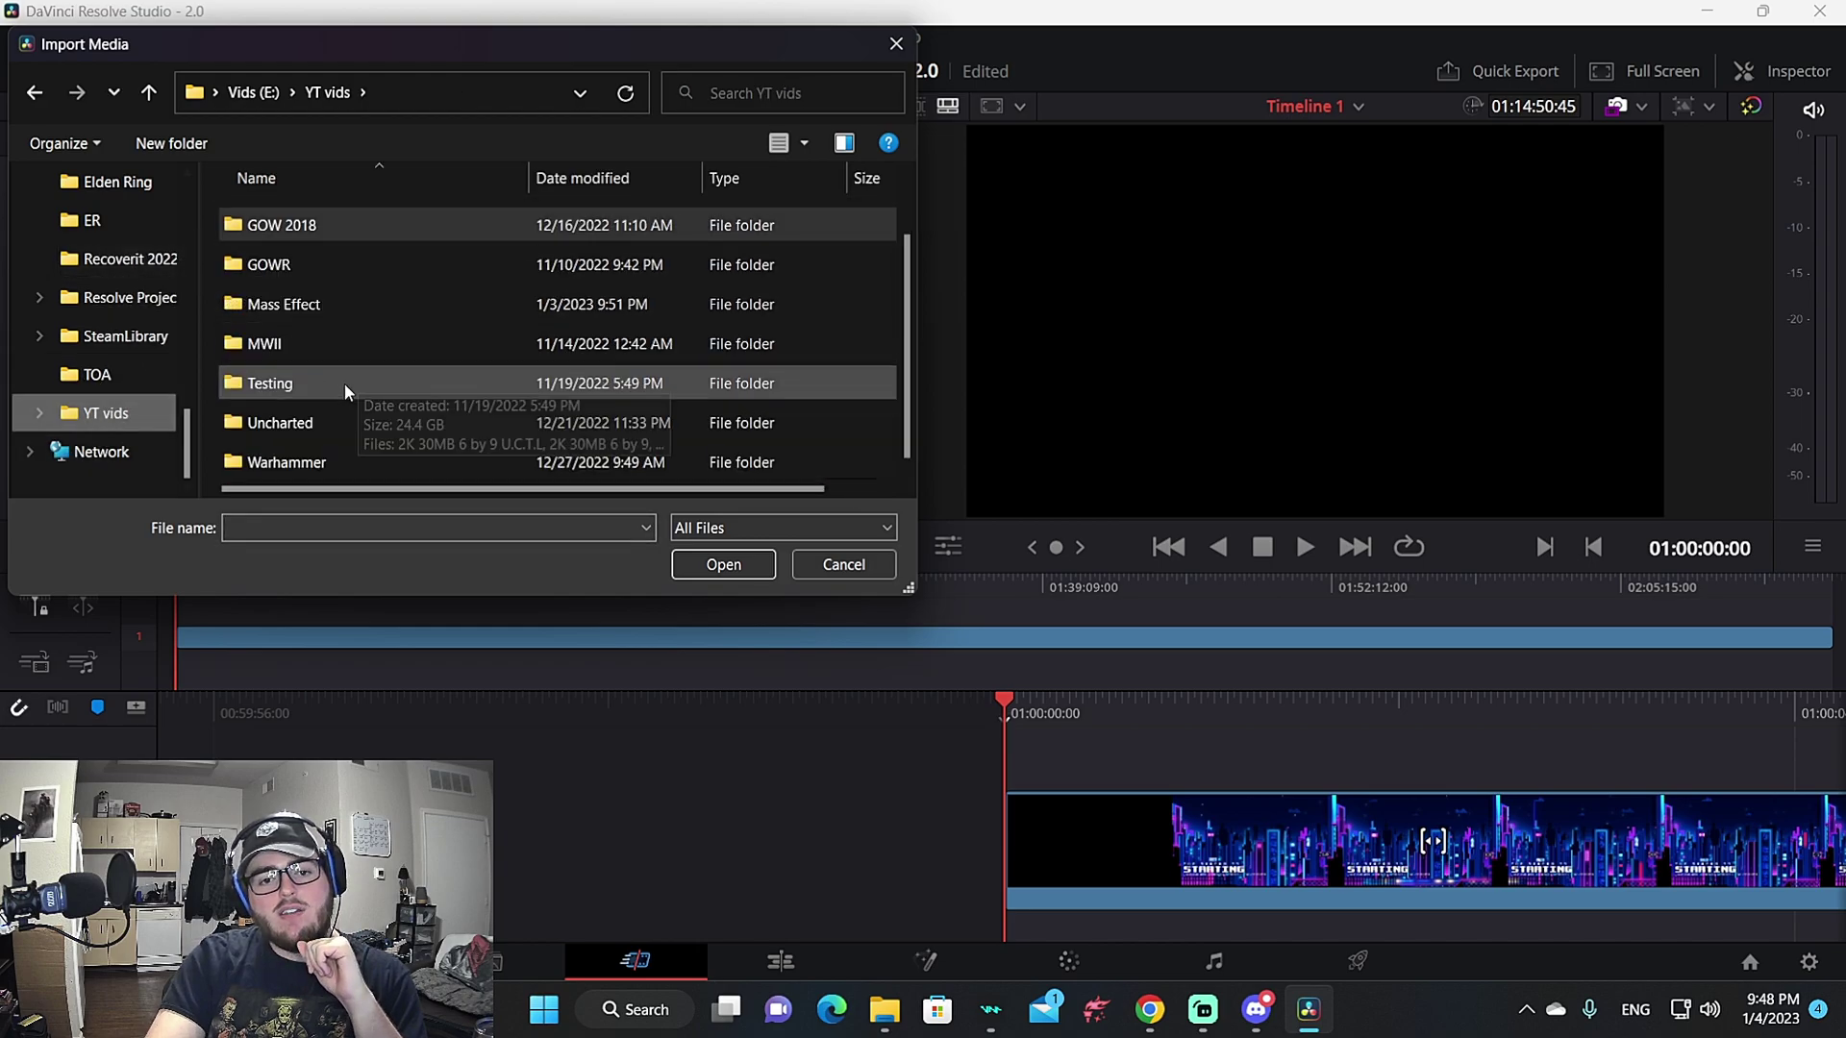
left_click(257, 92)
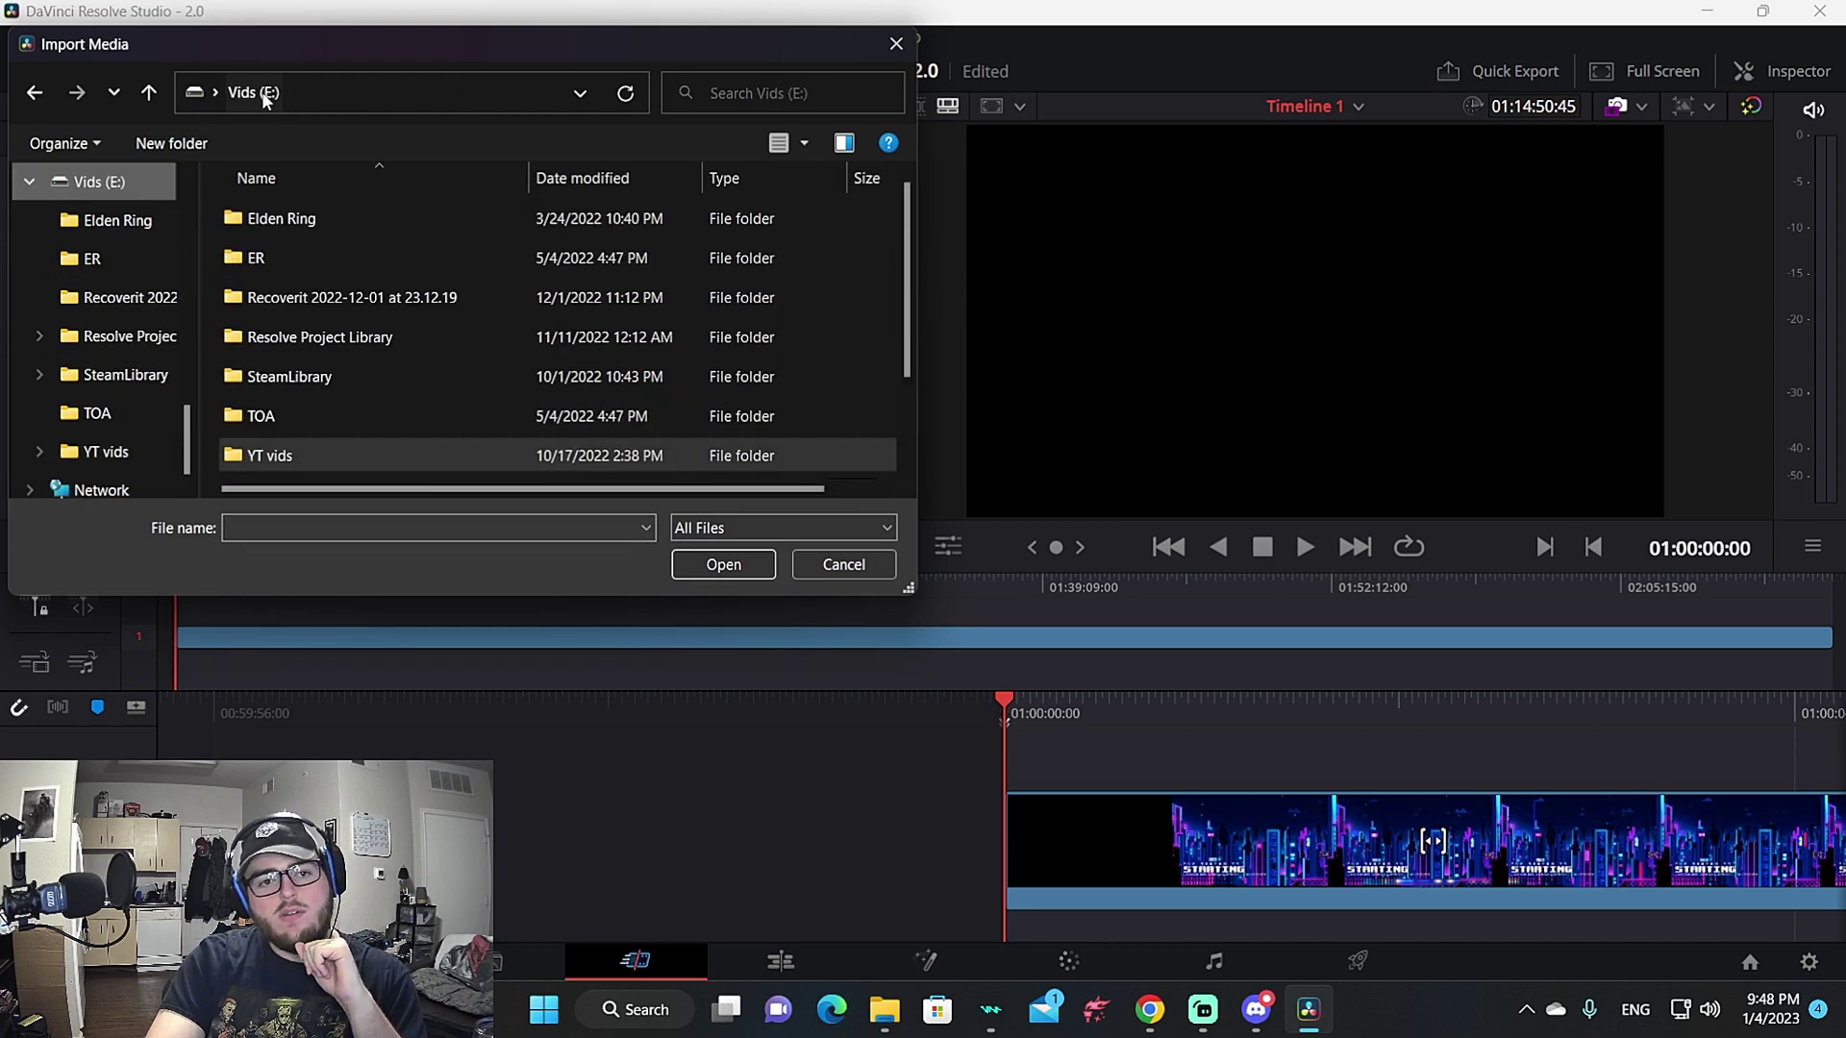
scroll(433, 414, "down", 1)
left_click(414, 463)
left_click(721, 563)
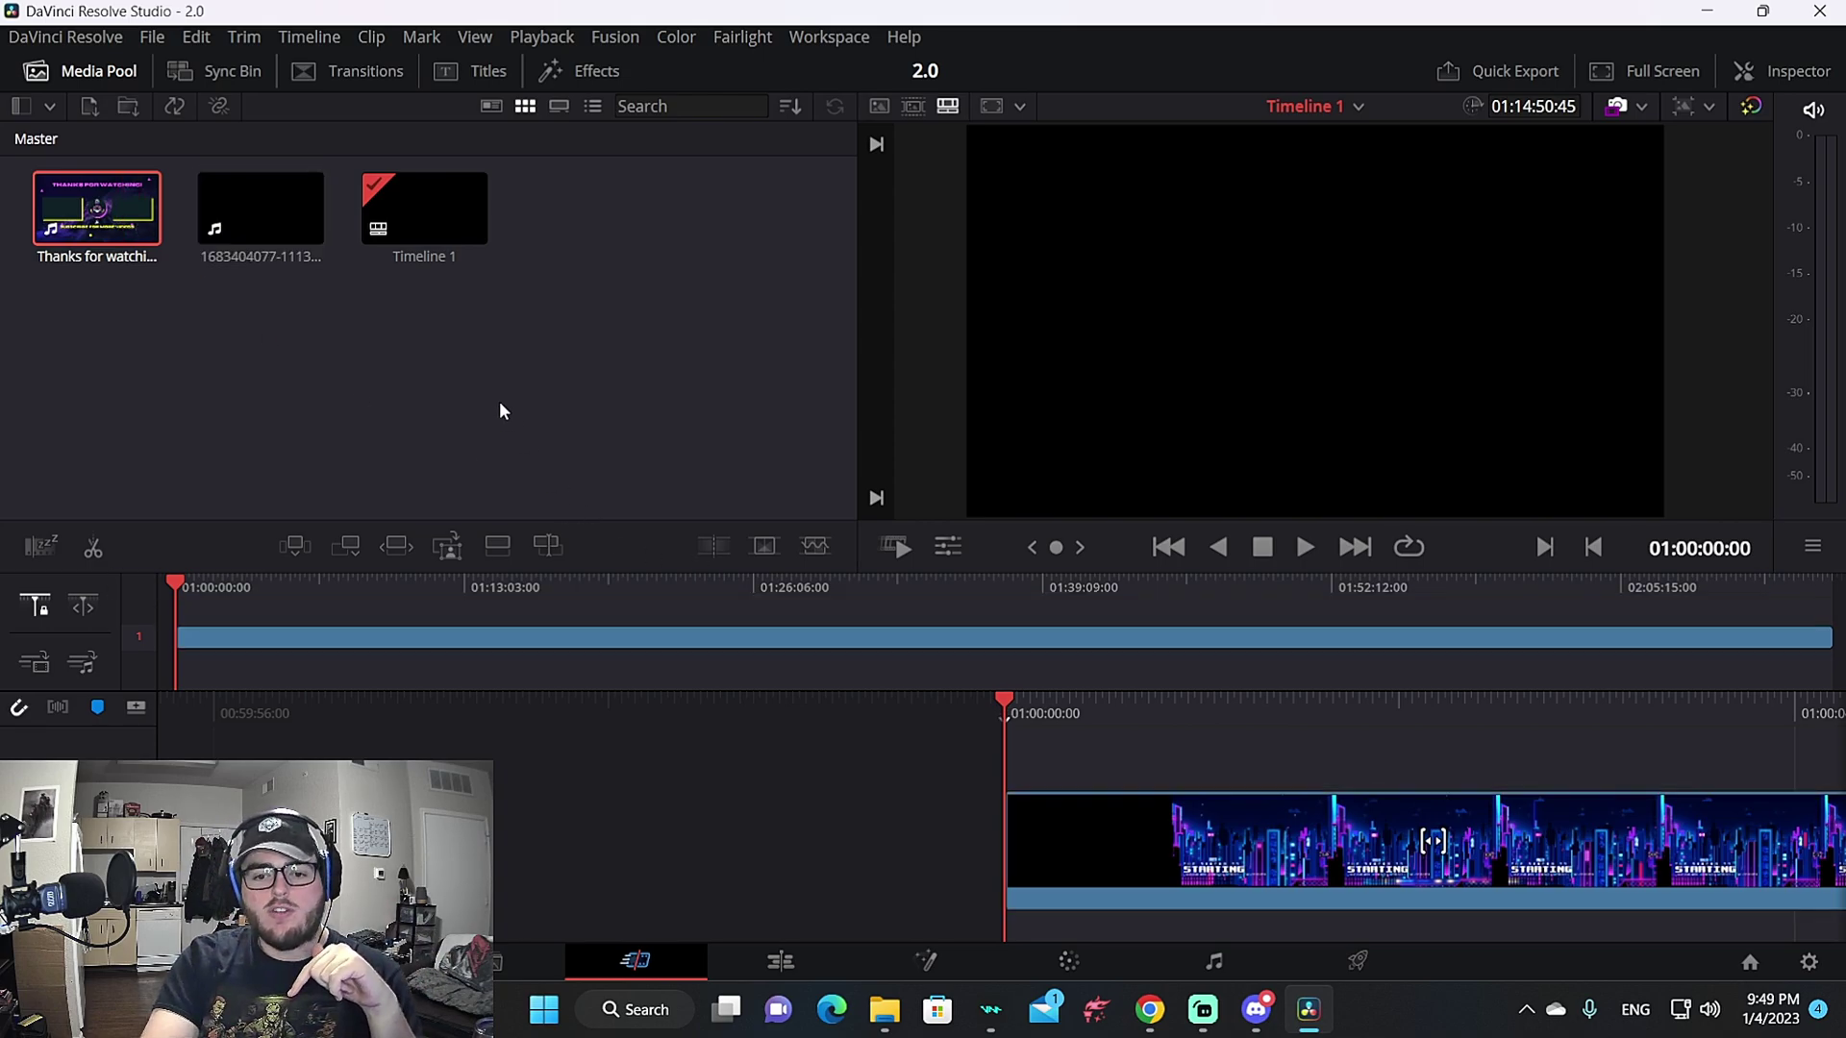
Delete the gameplay clip from the timeline and add it again from the media pool
left_click(613, 638)
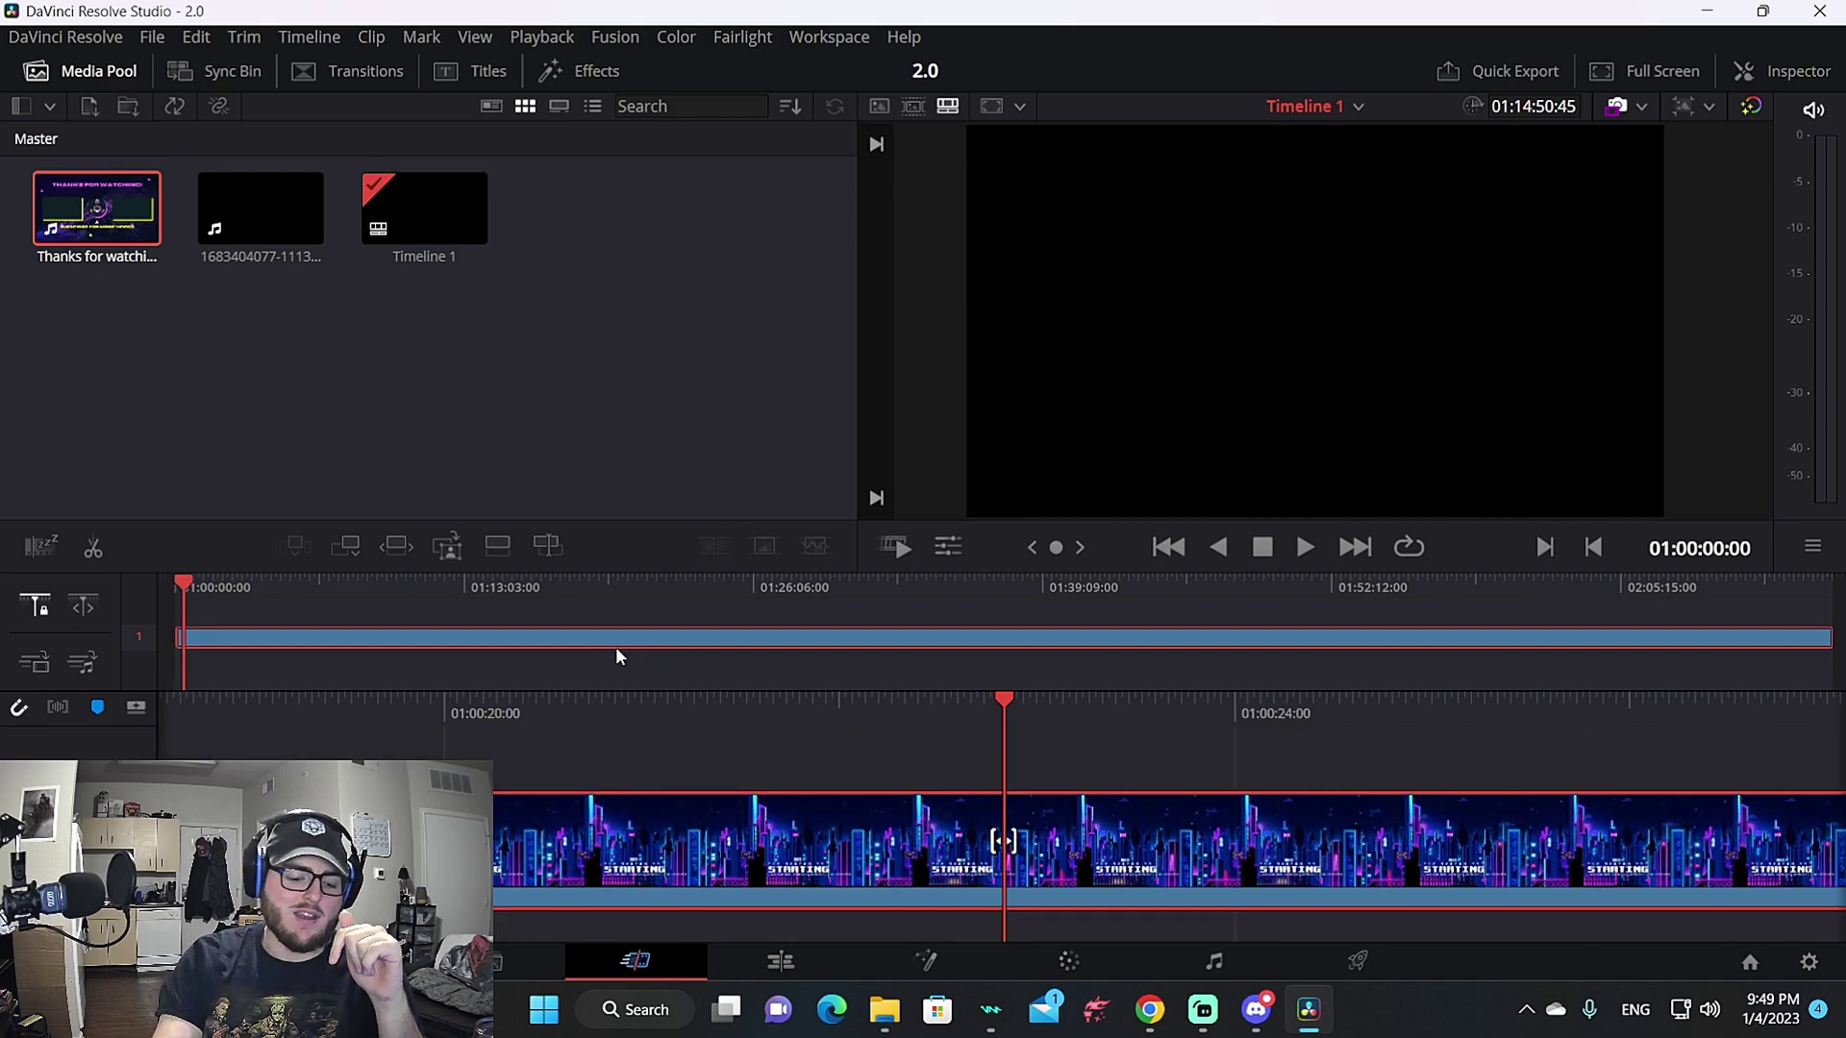
key("Delete")
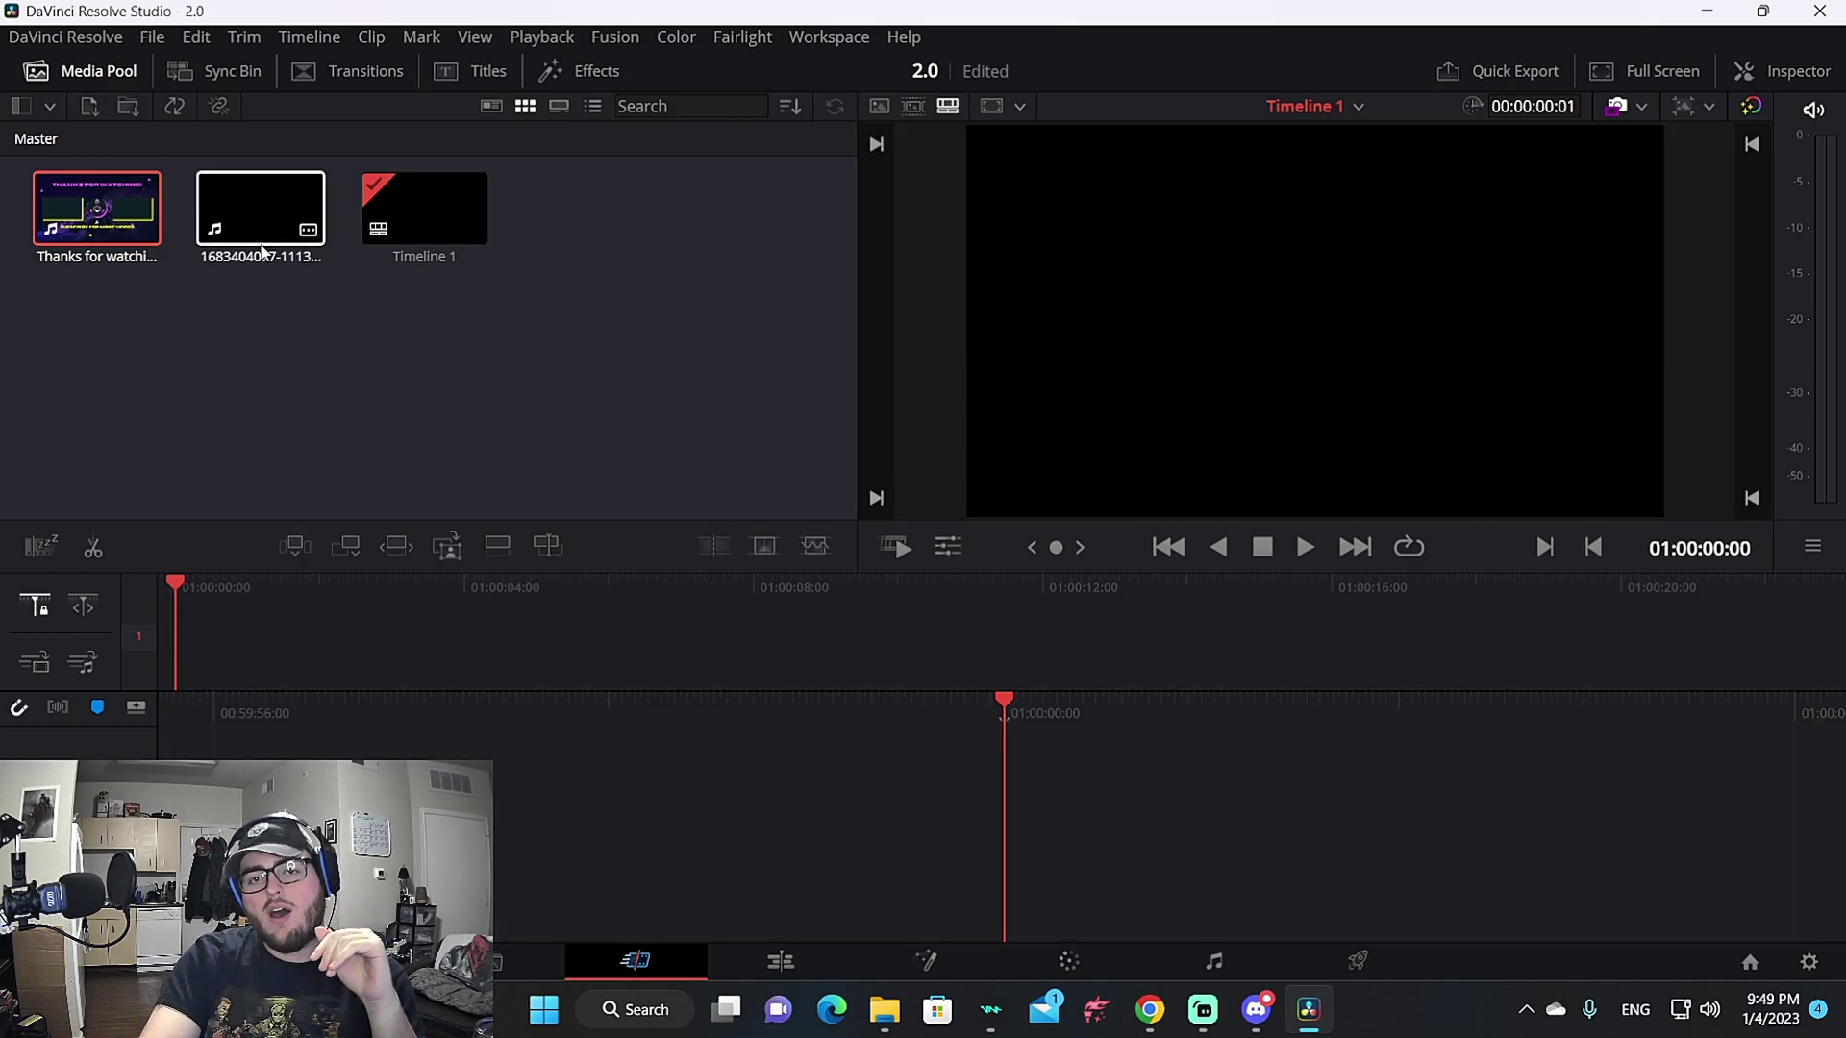
left_click_drag(257, 232, 298, 650)
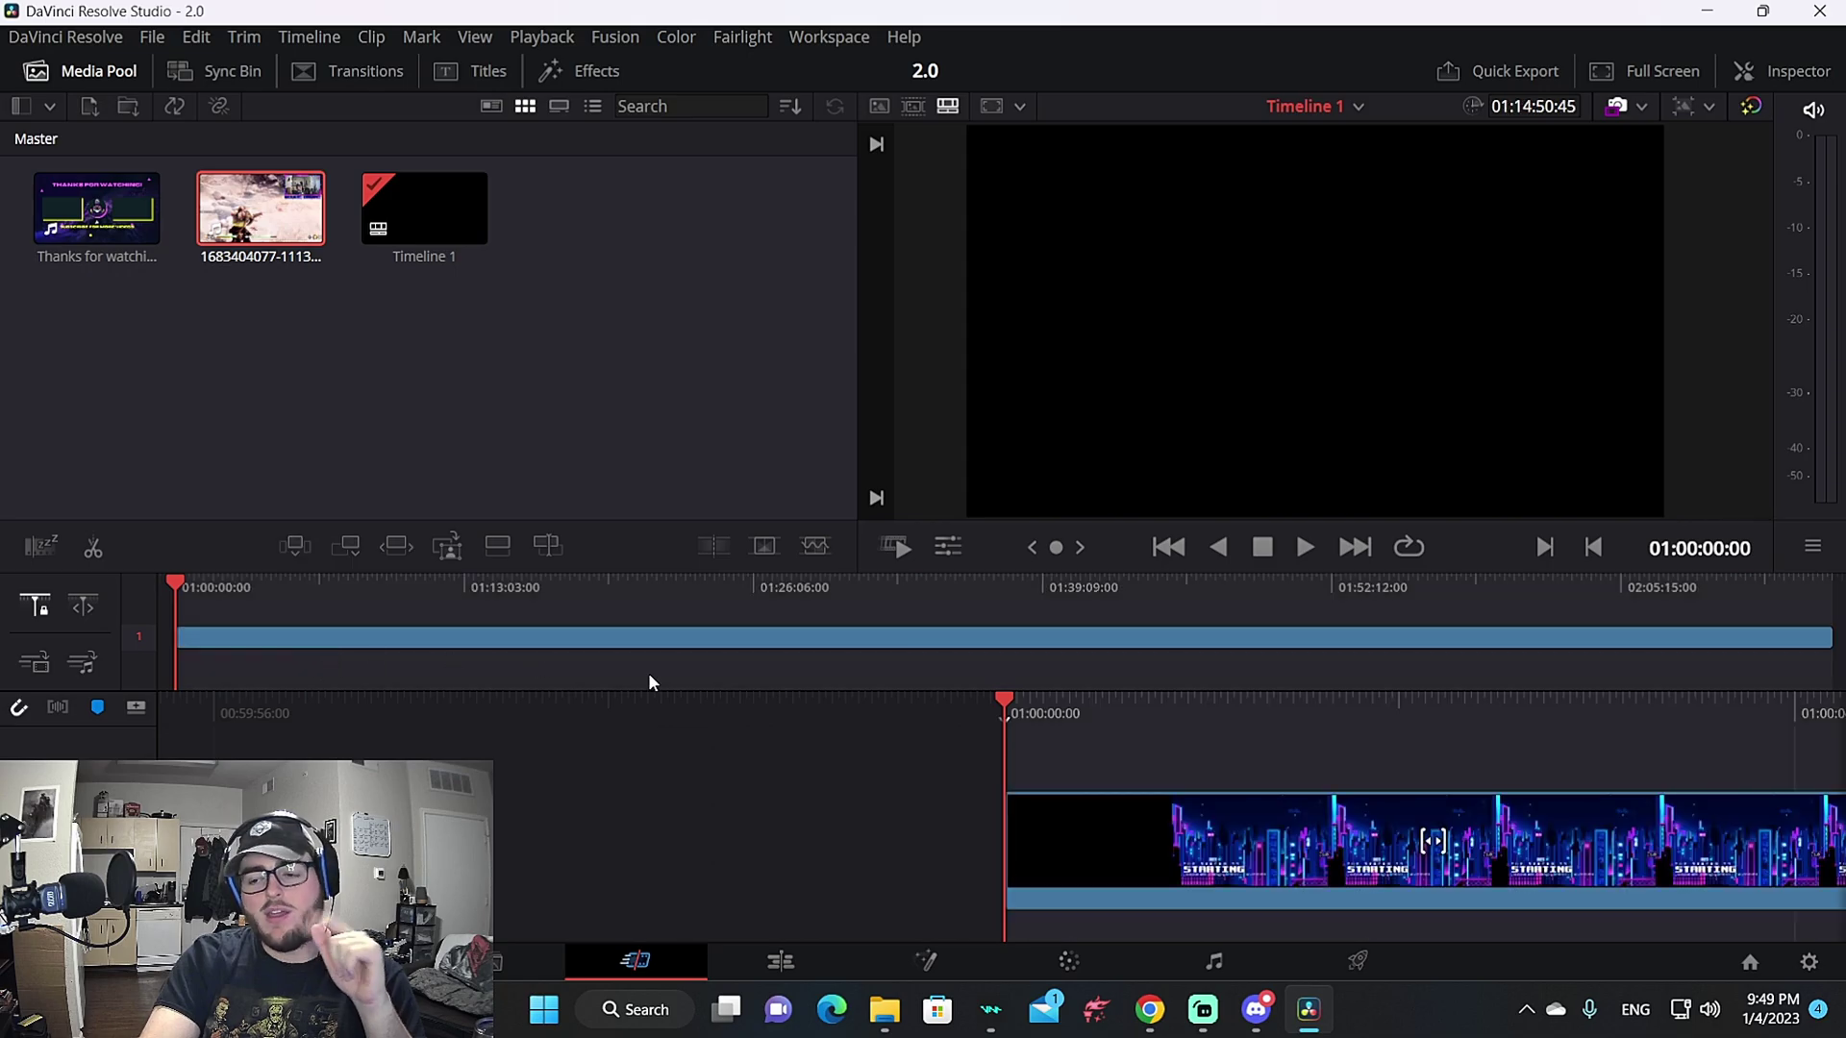
Append the "Thanks for watching" clip directly after the end of the gameplay clip on the timeline
left_click(1355, 553)
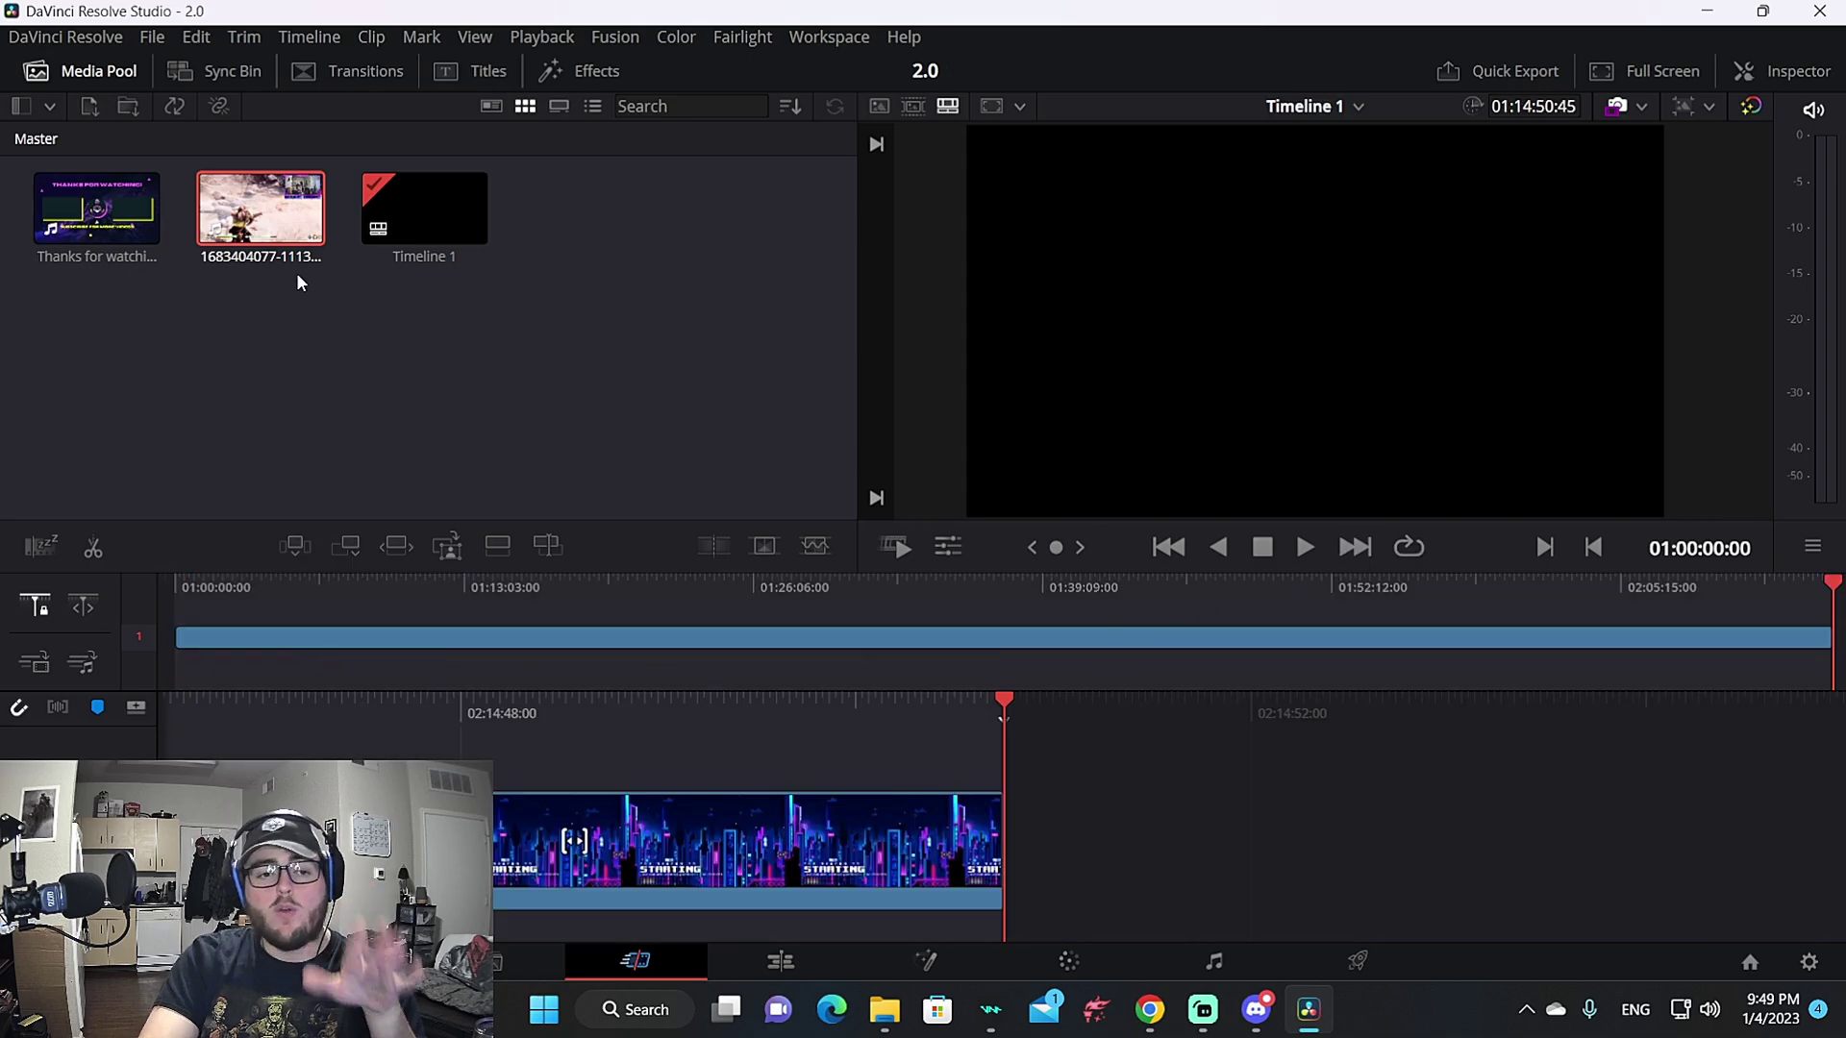
left_click_drag(100, 216, 1075, 775)
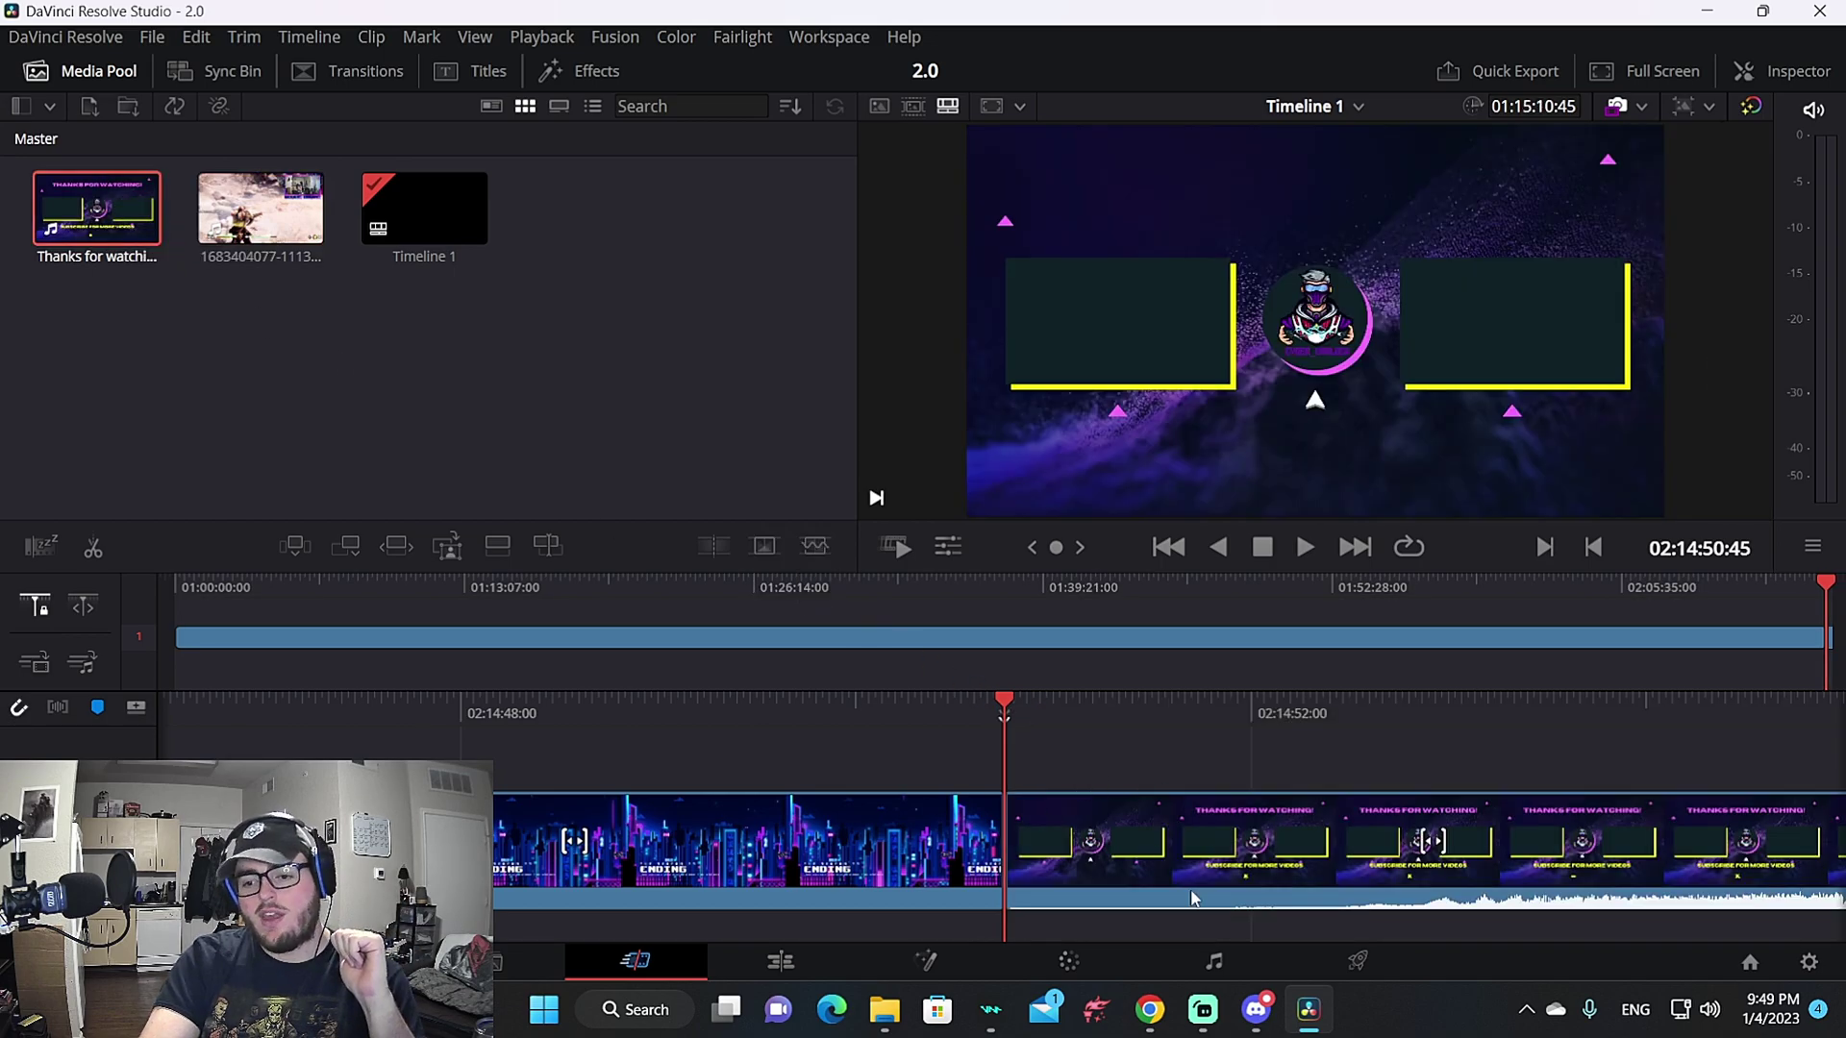
Switch to color grading and add a serial node after node 01 of the gameplay clip
left_click(1082, 962)
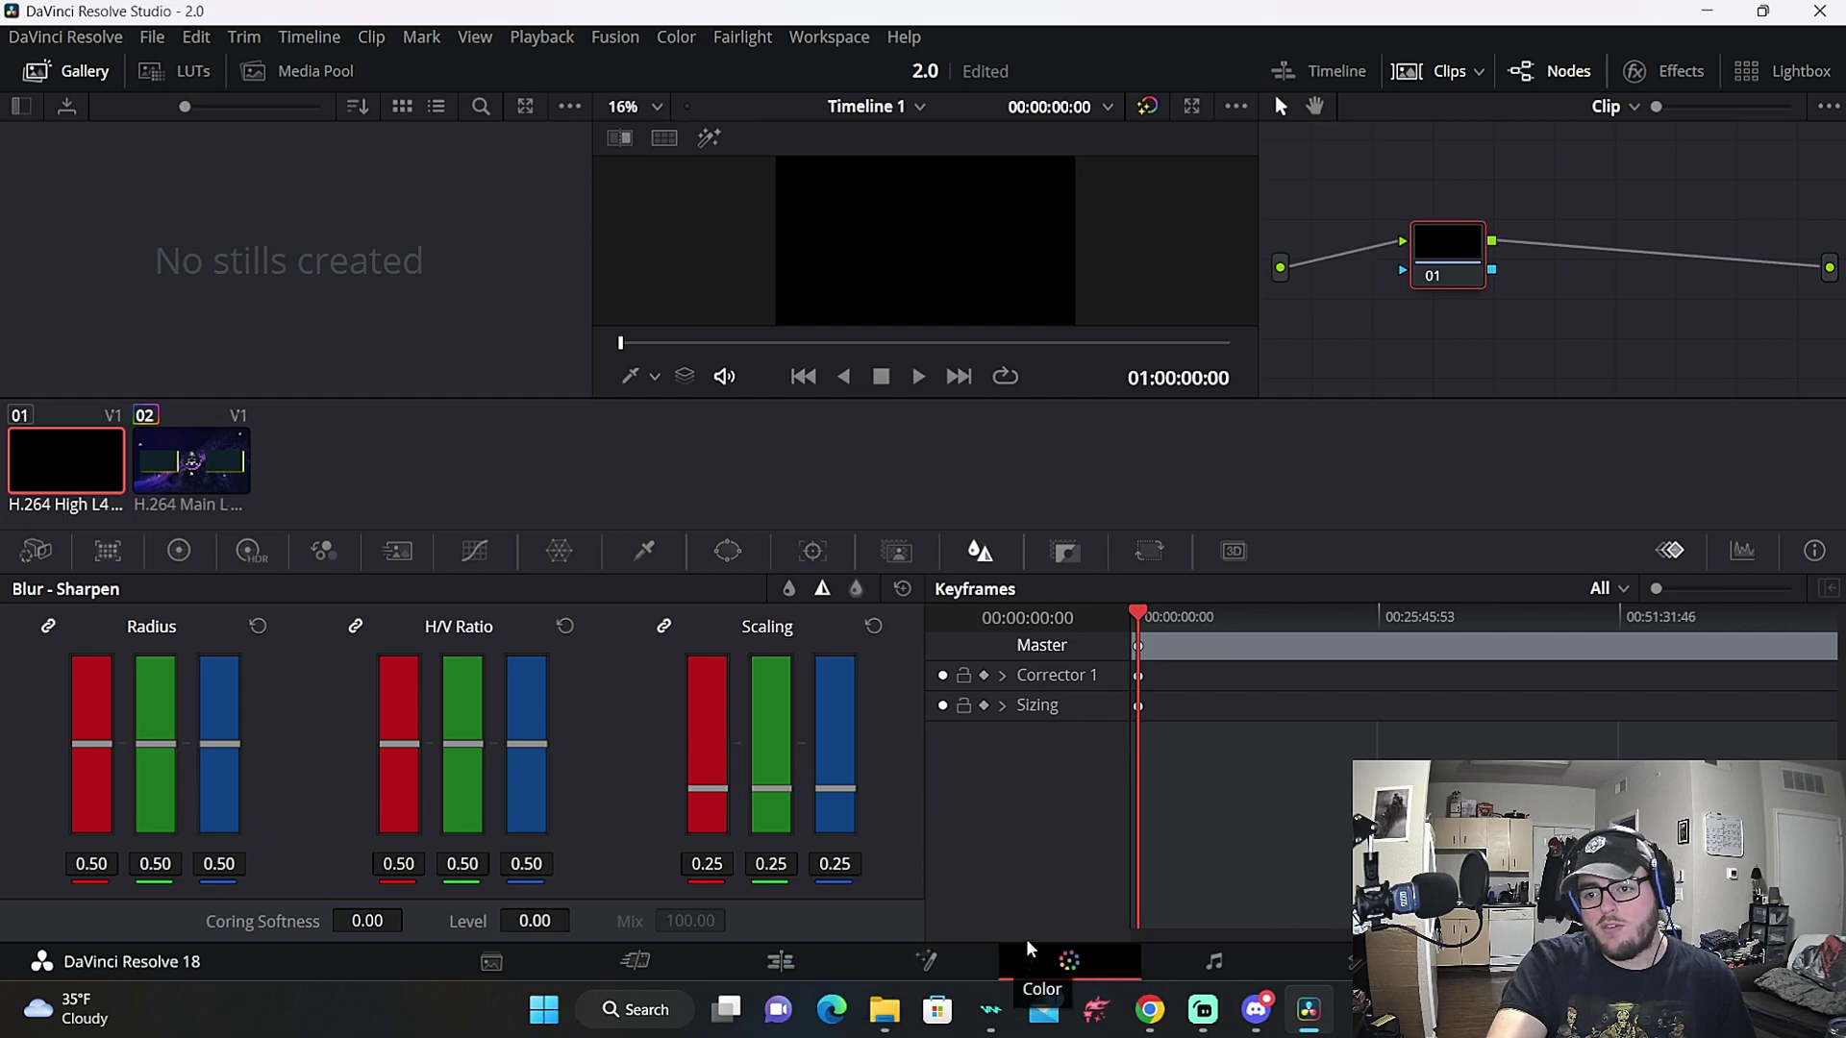
right_click(1451, 268)
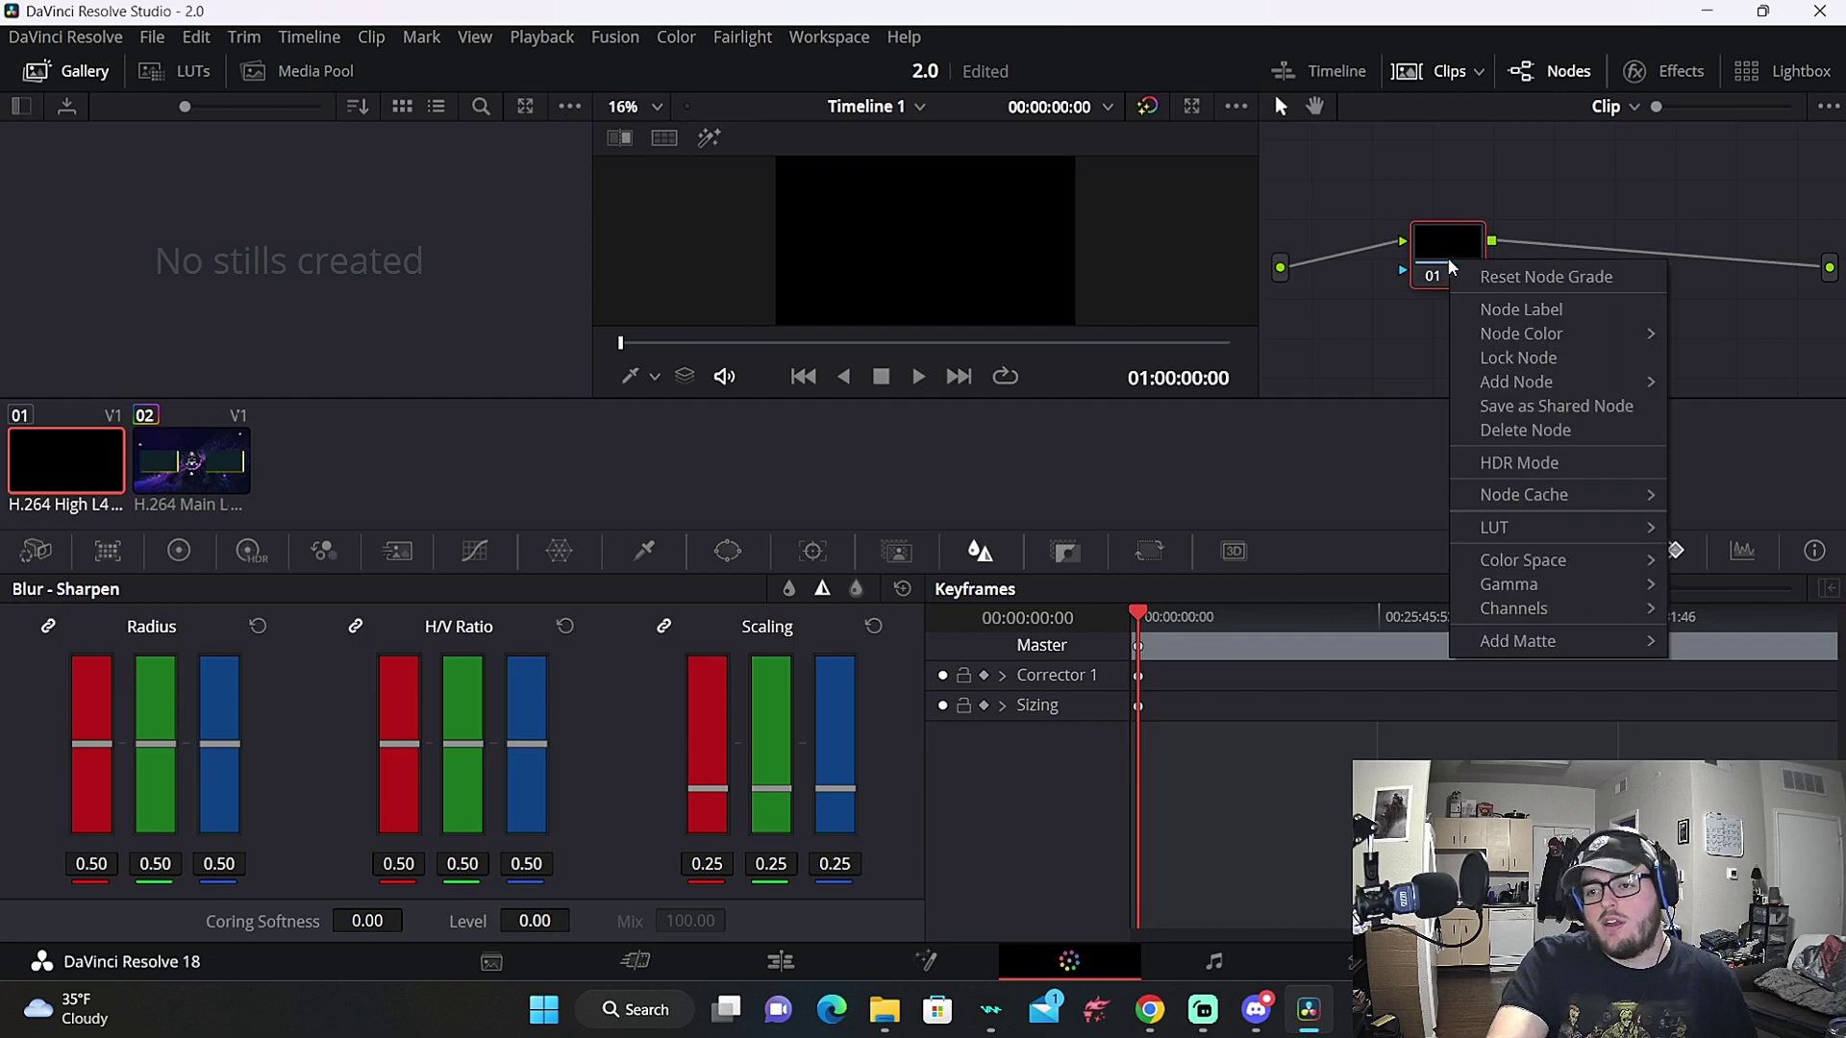
mouse_move(1538, 382)
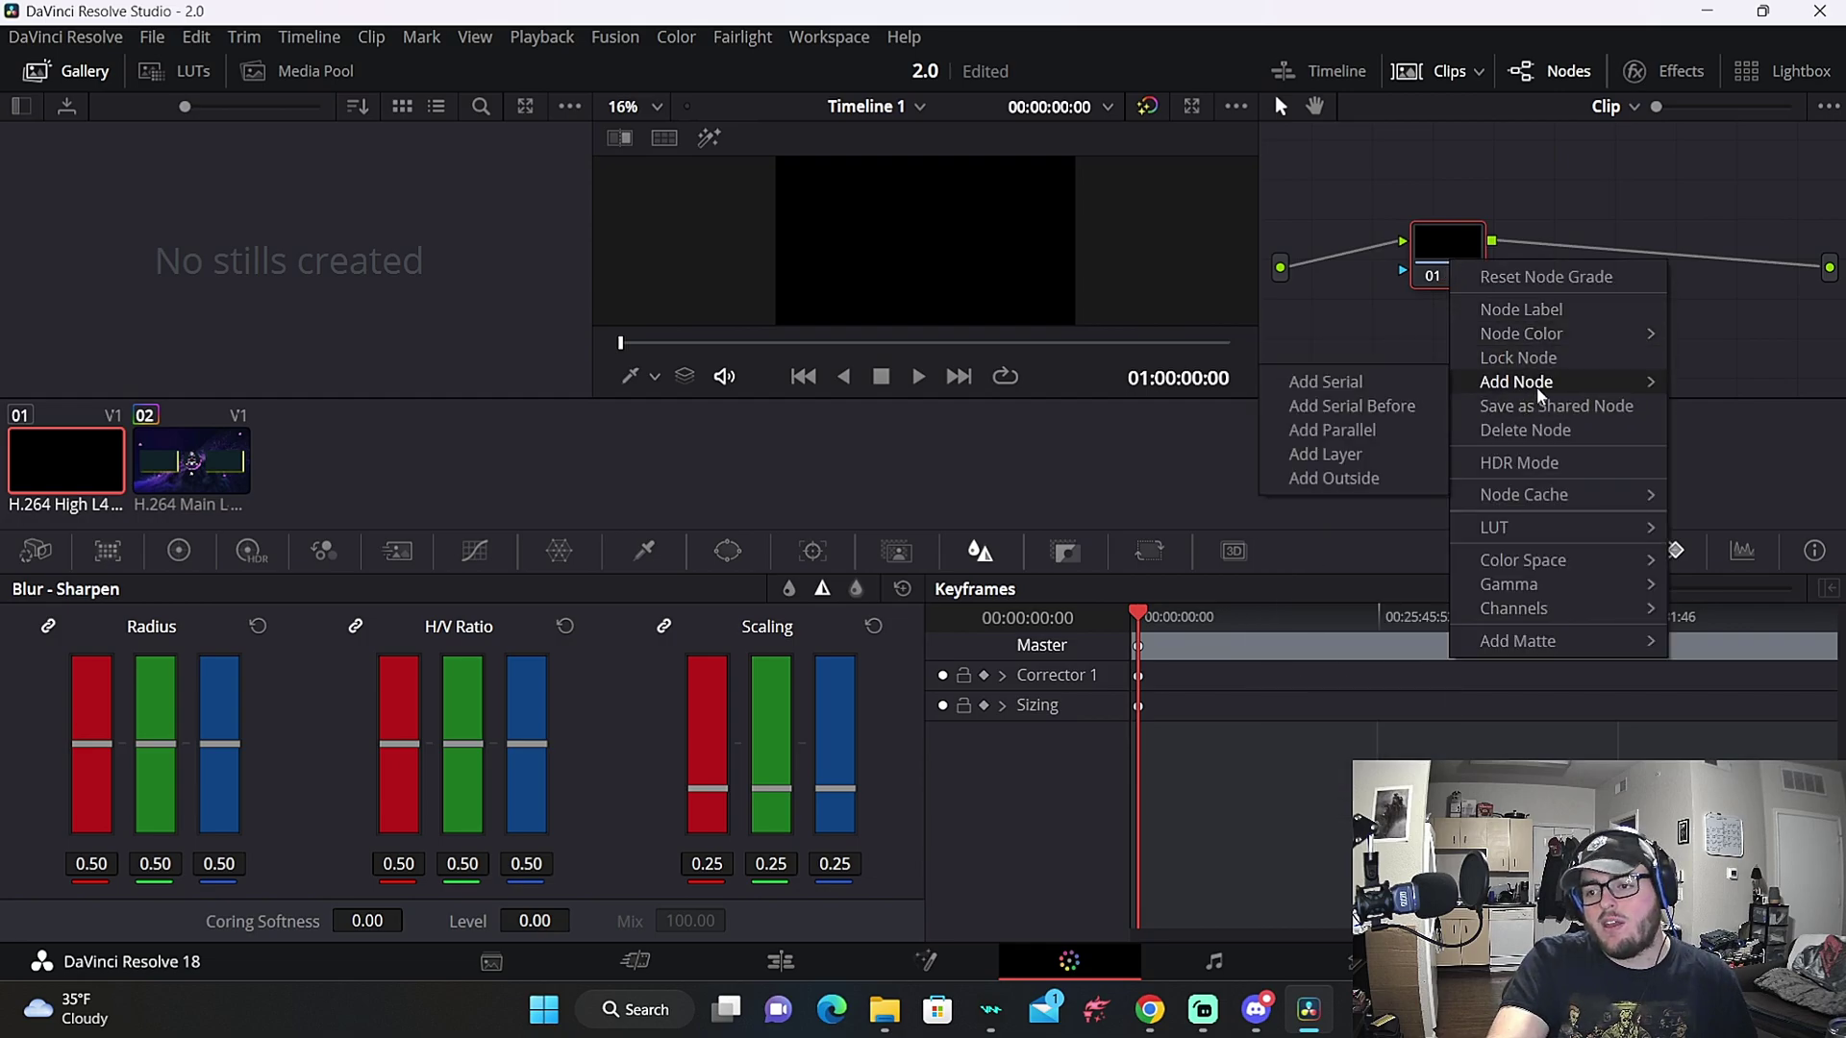
left_click(1412, 394)
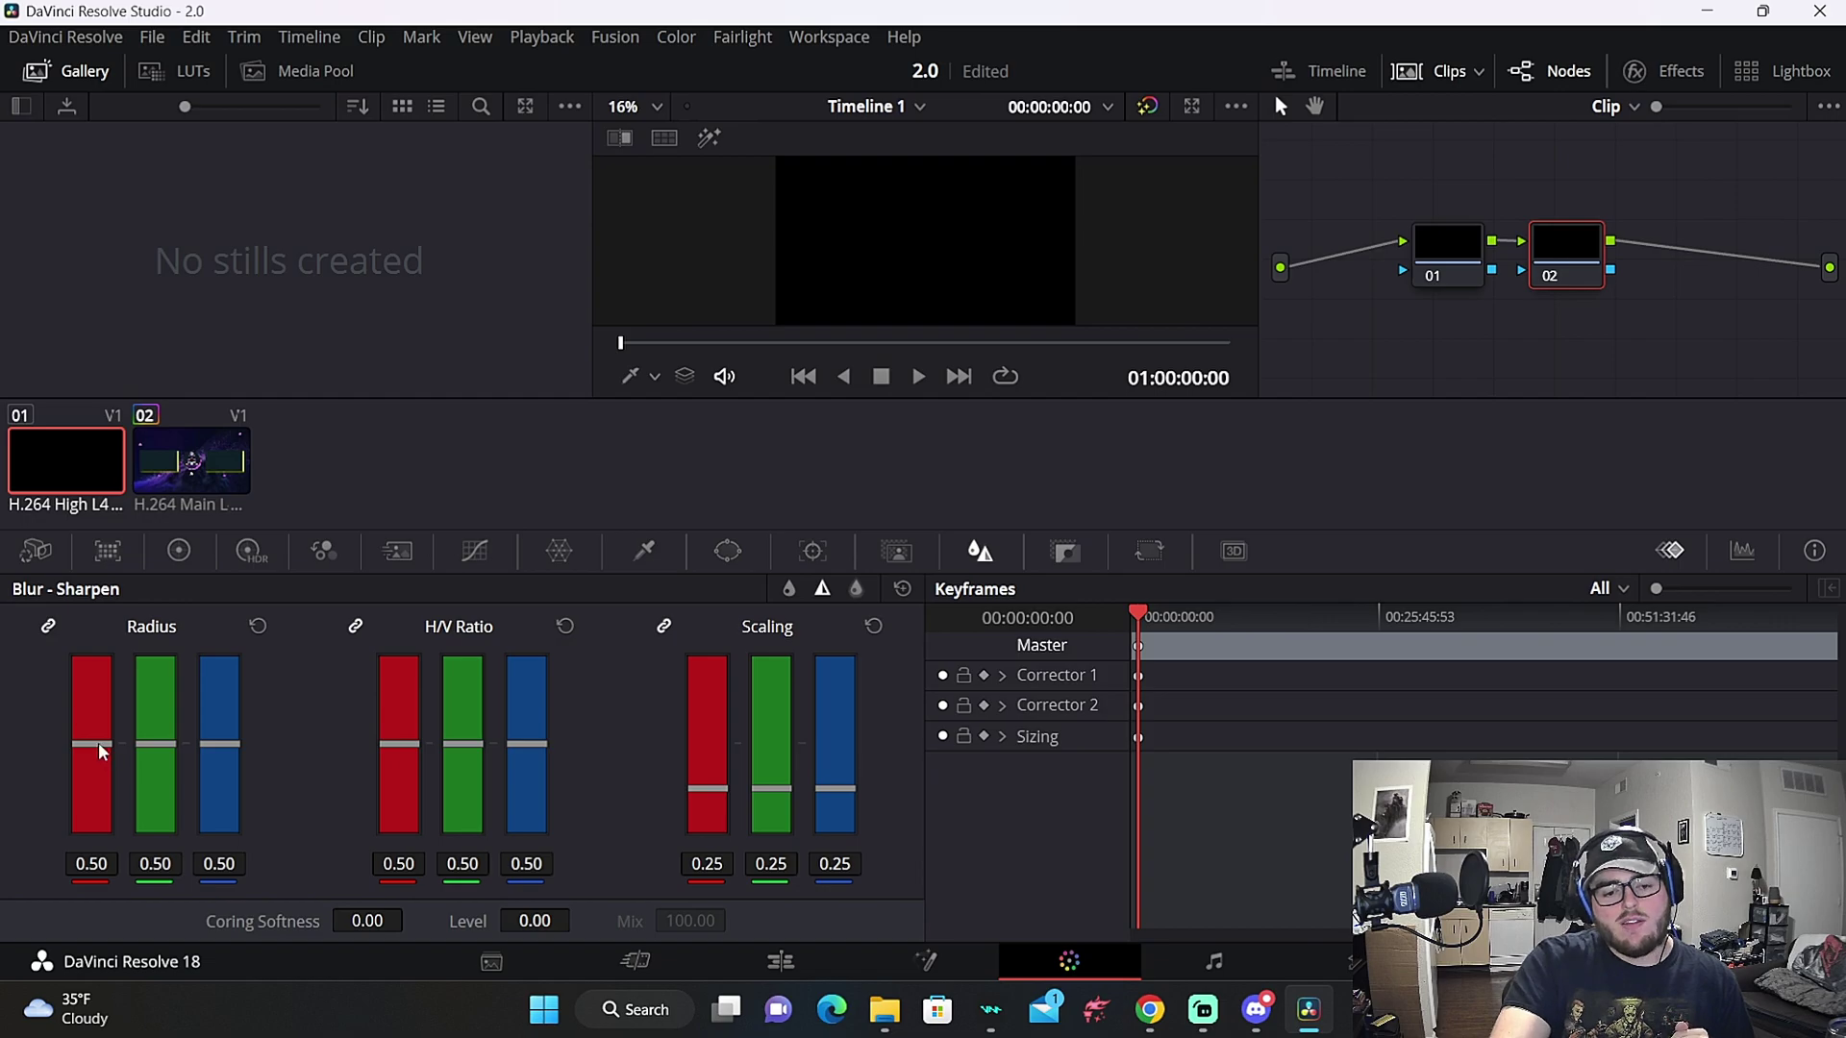
Sharpen the gameplay clip's node 02 with Radius 0.45, Level 9 and Coring Softness 14
left_click_drag(103, 752, 100, 761)
double_click(524, 919)
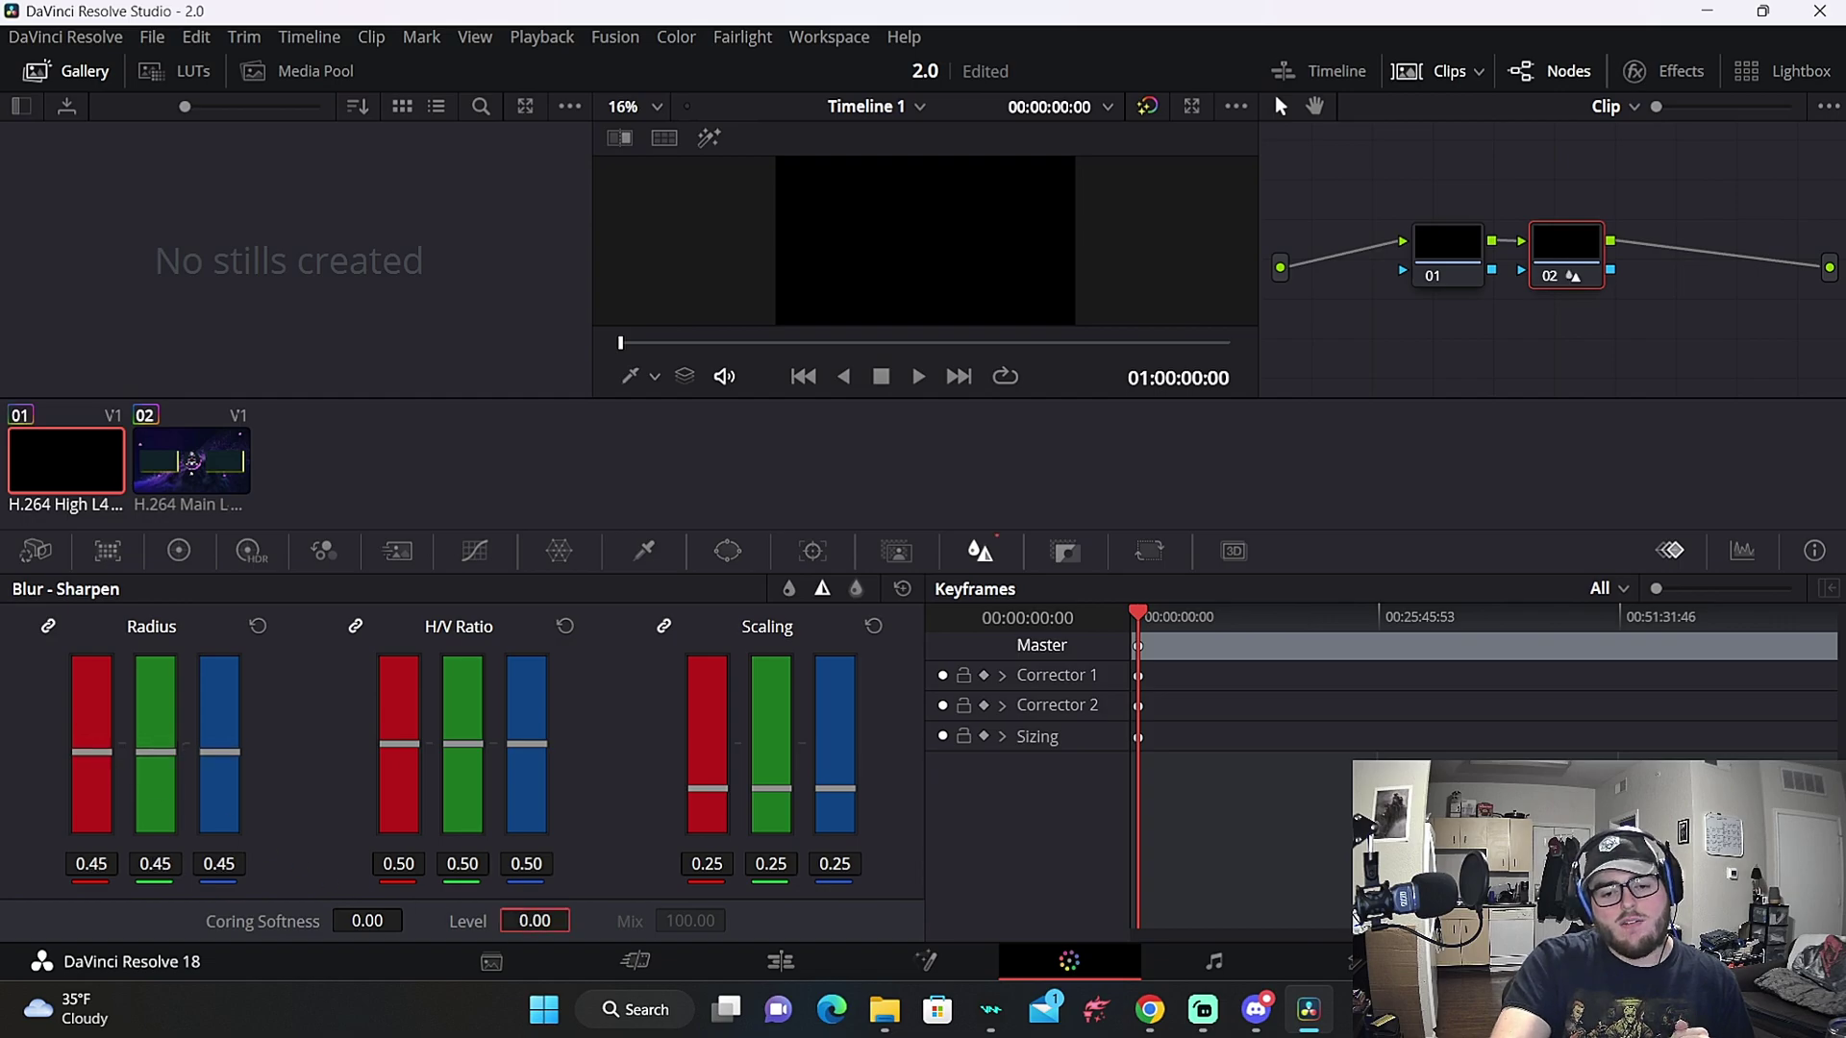
type("9")
key("Return")
left_click(367, 921)
type("3")
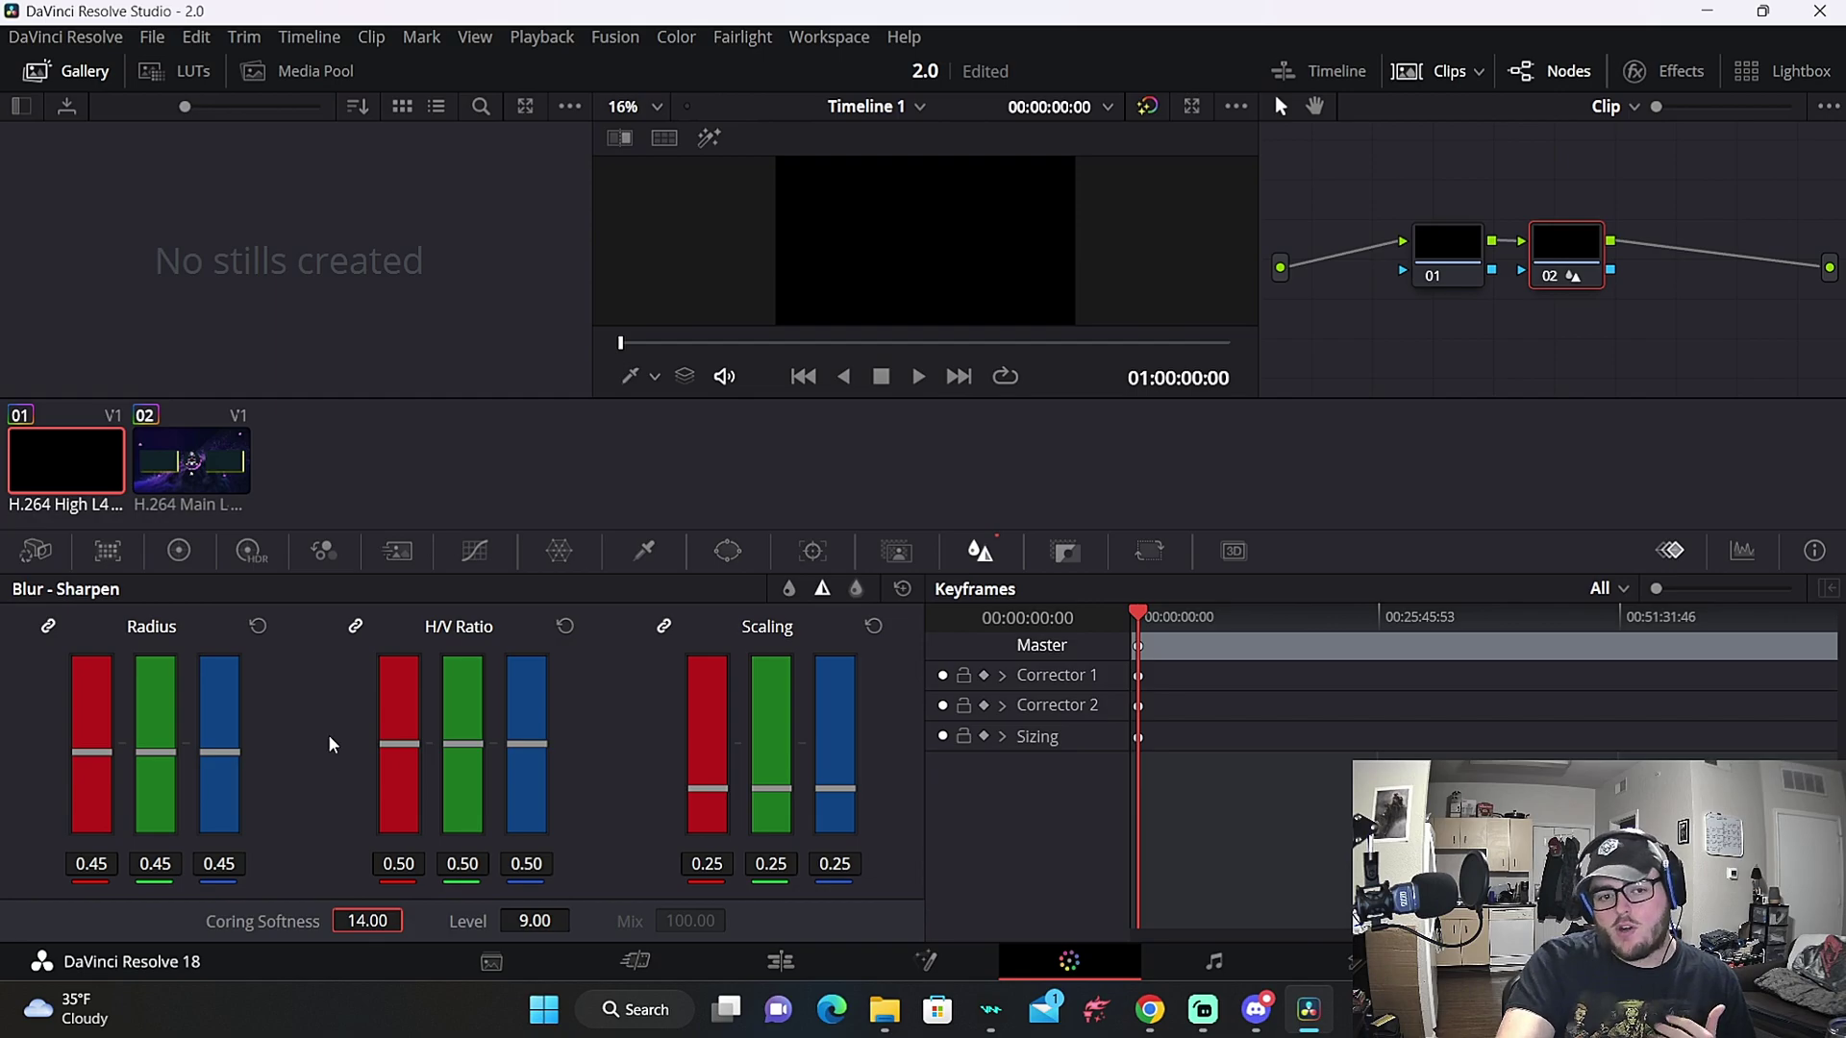
Add a serial node after node 01 of the second clip, the end screen
left_click(185, 488)
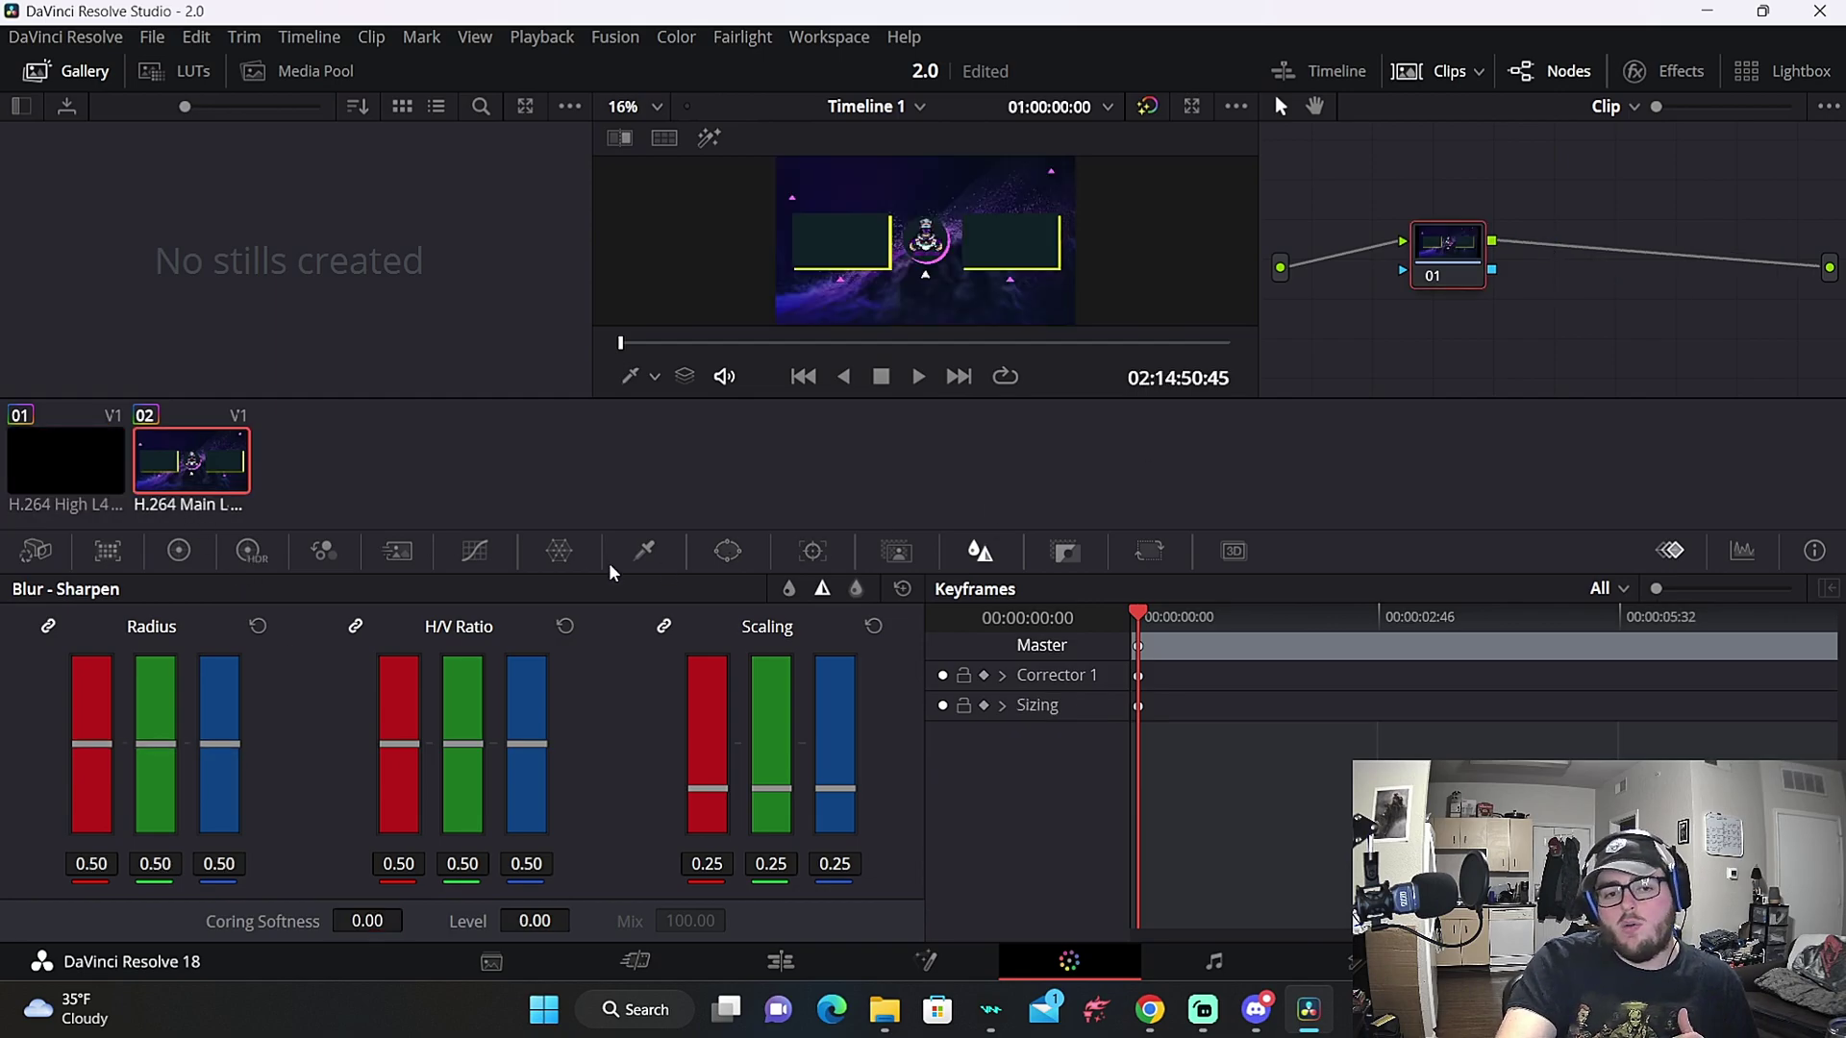
right_click(1435, 269)
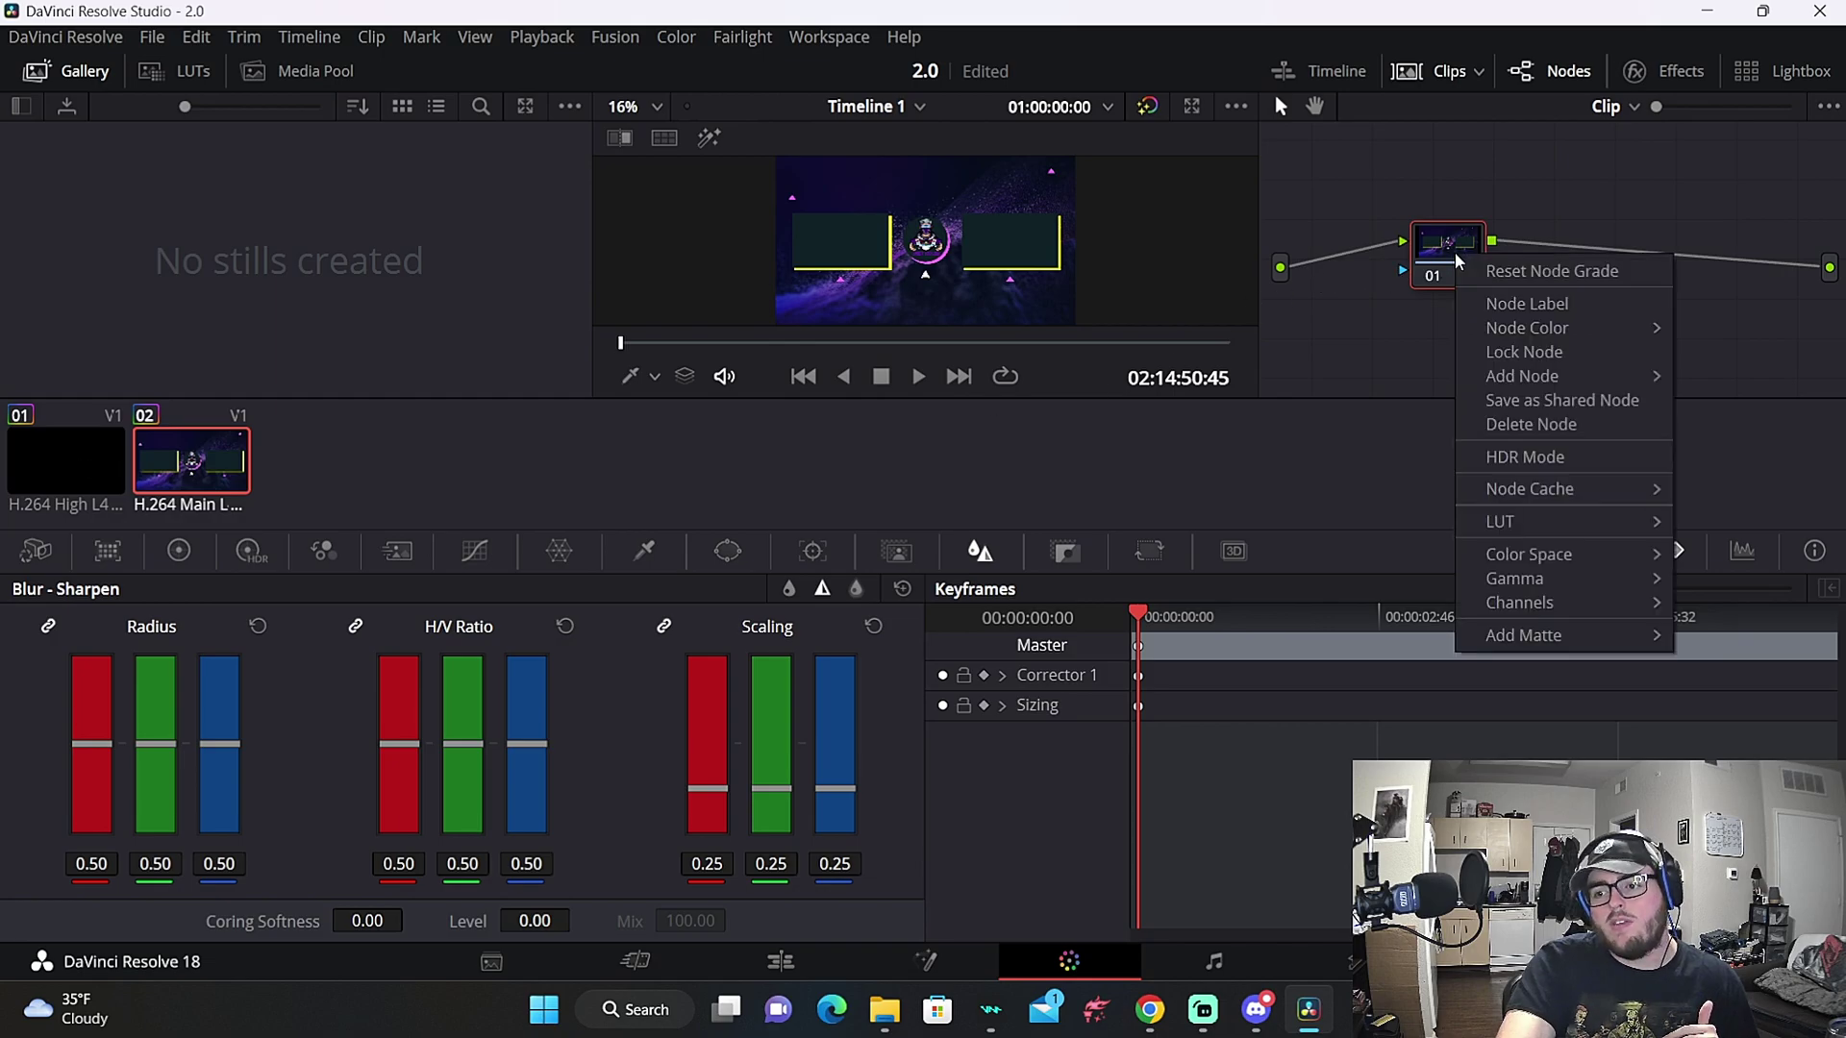
mouse_move(1524, 371)
left_click(1401, 377)
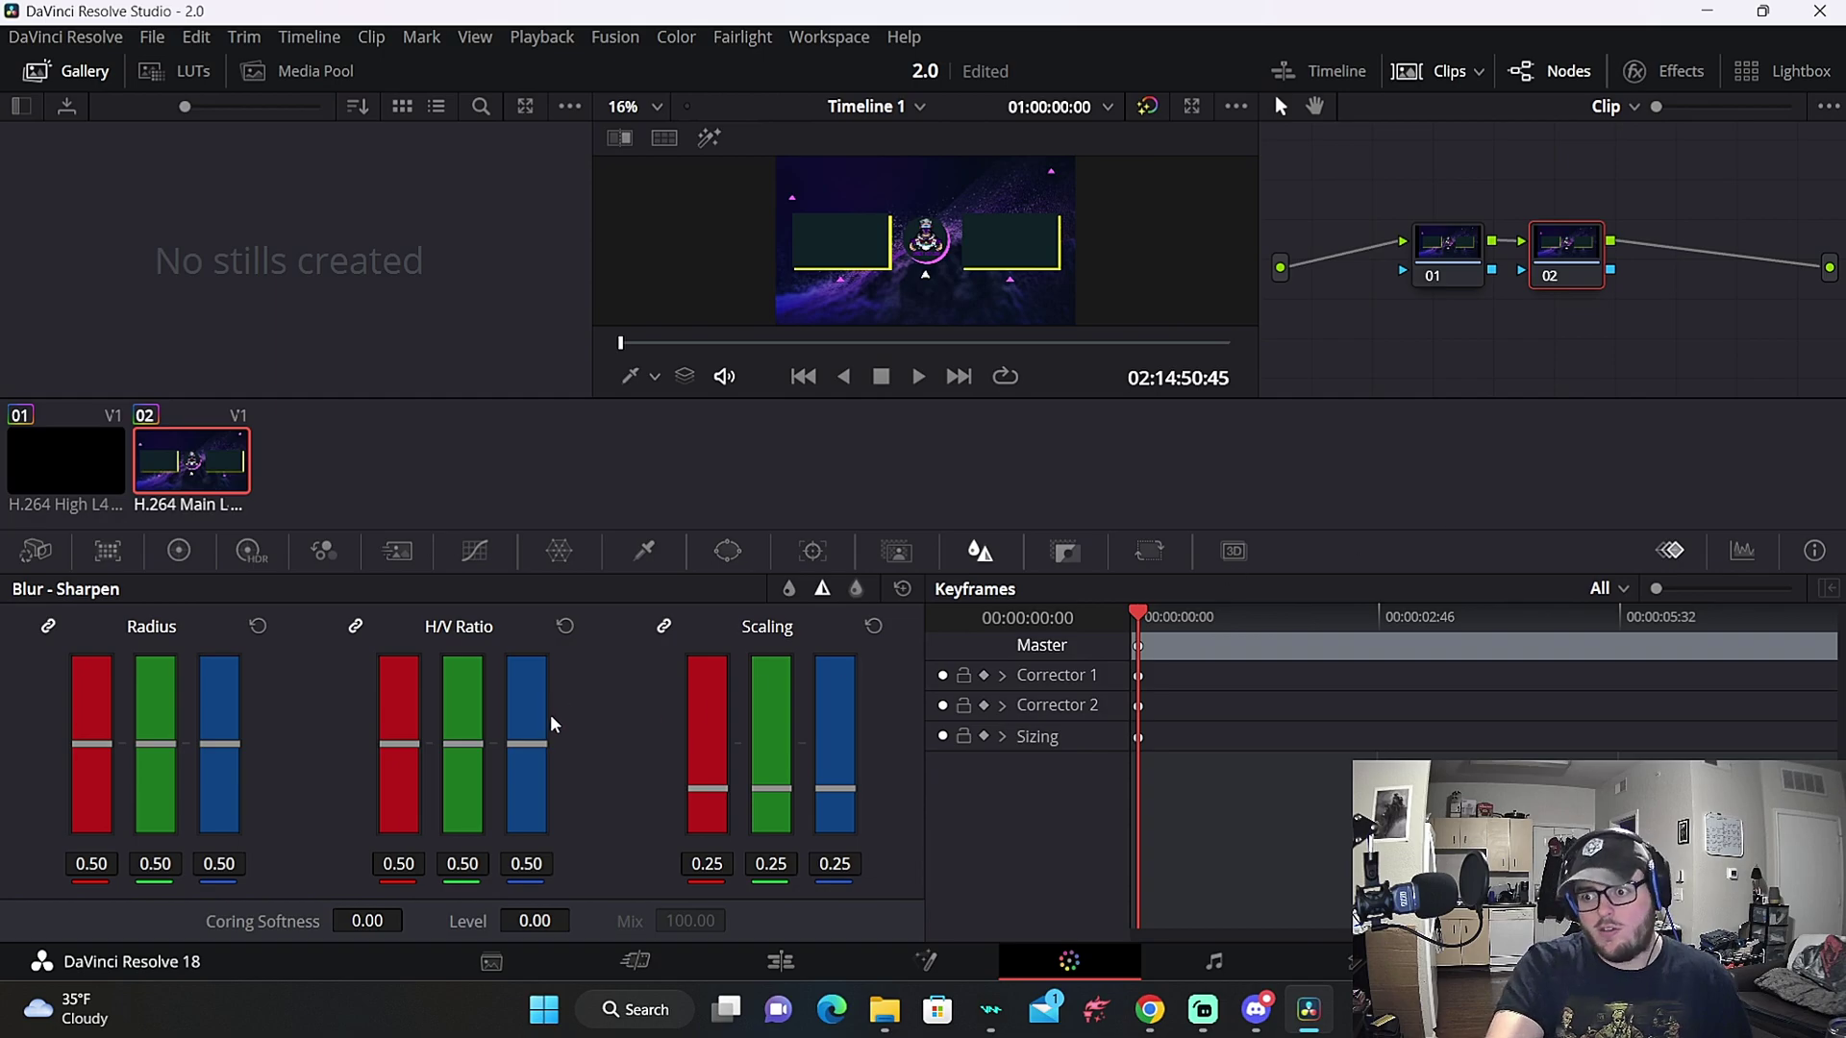
Sharpen the end-screen clip's node 02 with Radius 0.45, Level 9 and Coring Softness 14
left_click_drag(97, 757, 97, 764)
left_click(531, 921)
type("9")
key("Return")
left_click(375, 921)
type("14")
key("Return")
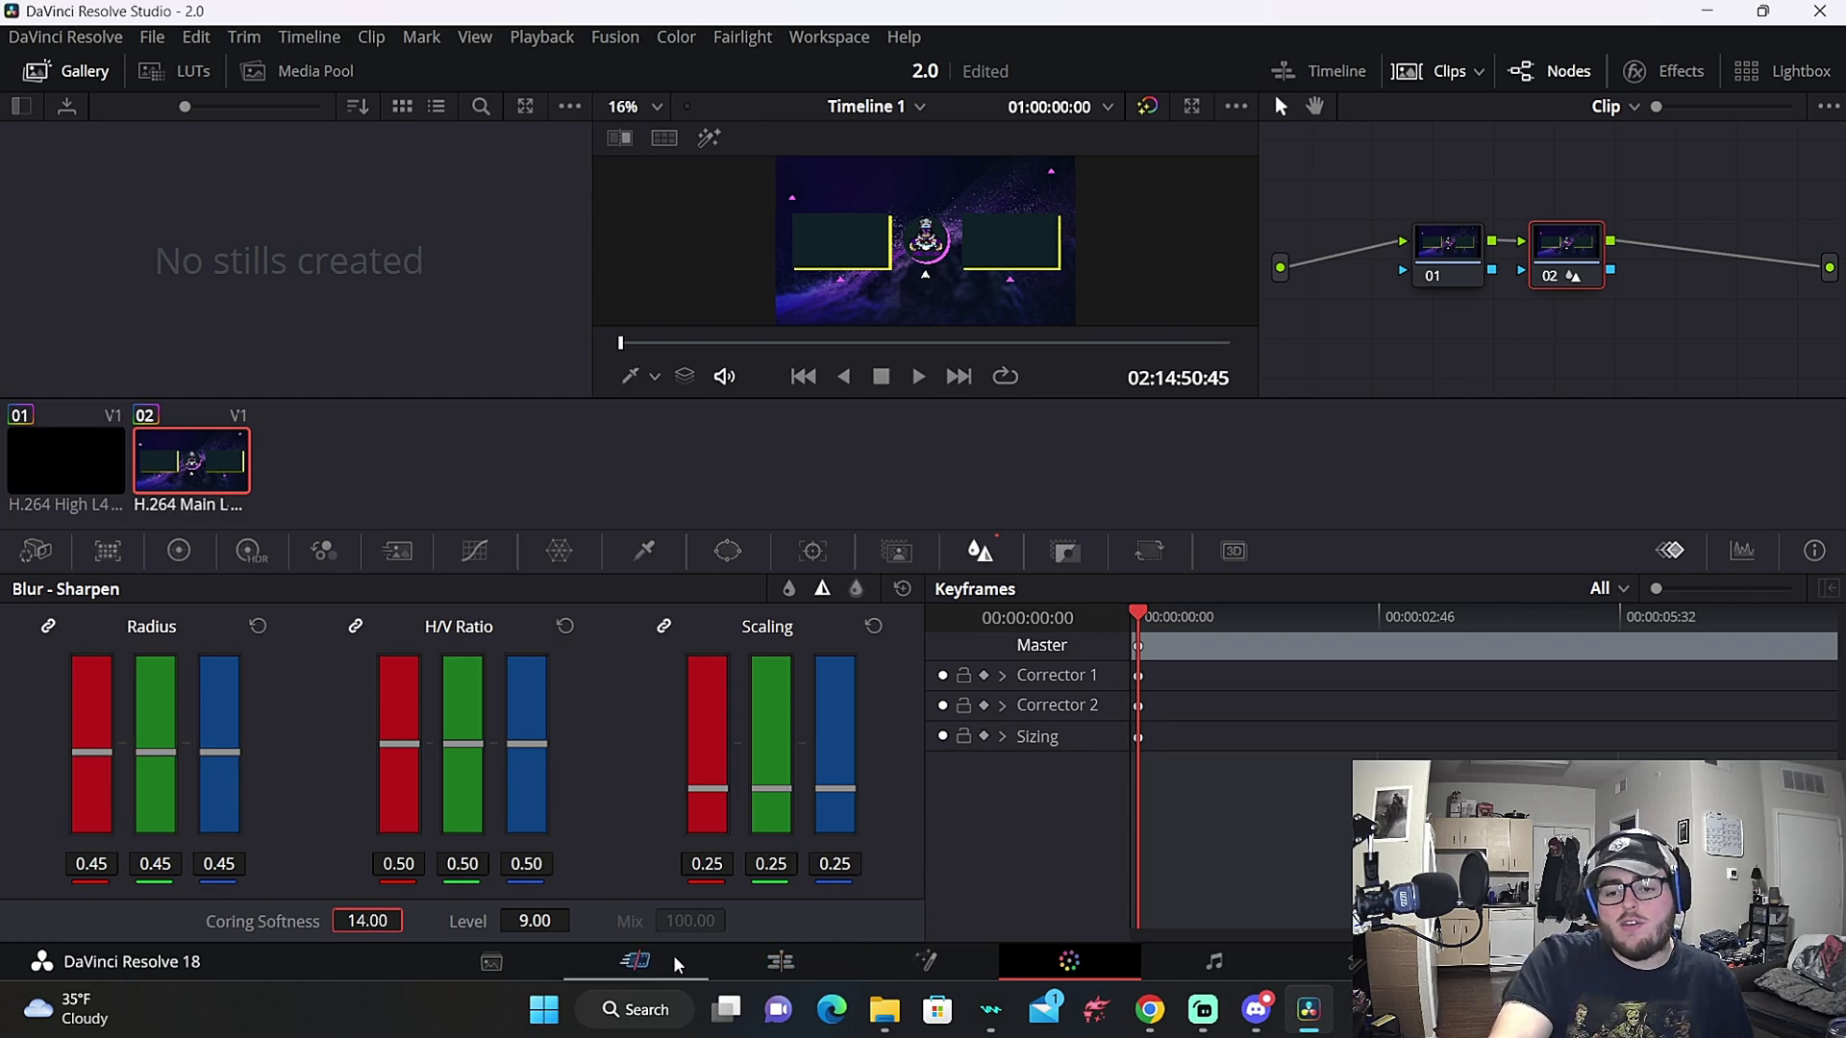
Switch to the Cut page and split the end-screen clip at 02:14:51:49, about one second after its start
left_click(651, 967)
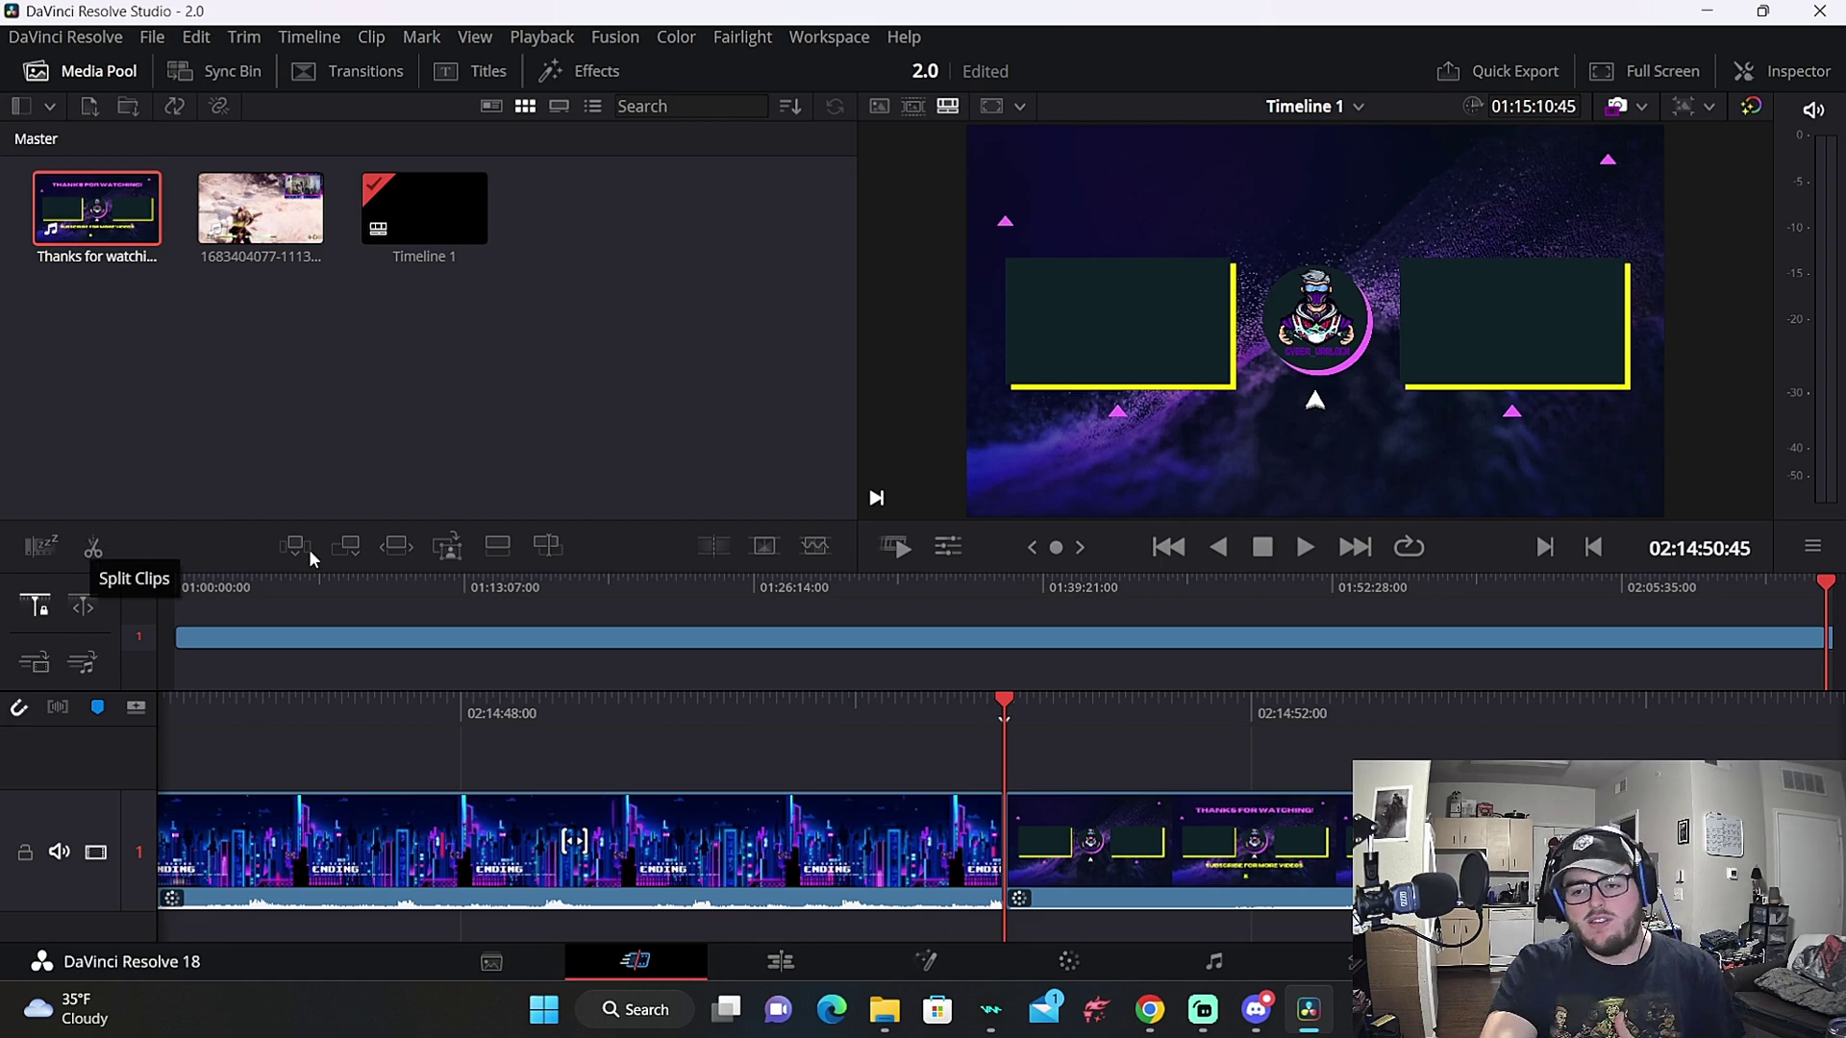
left_click(1305, 547)
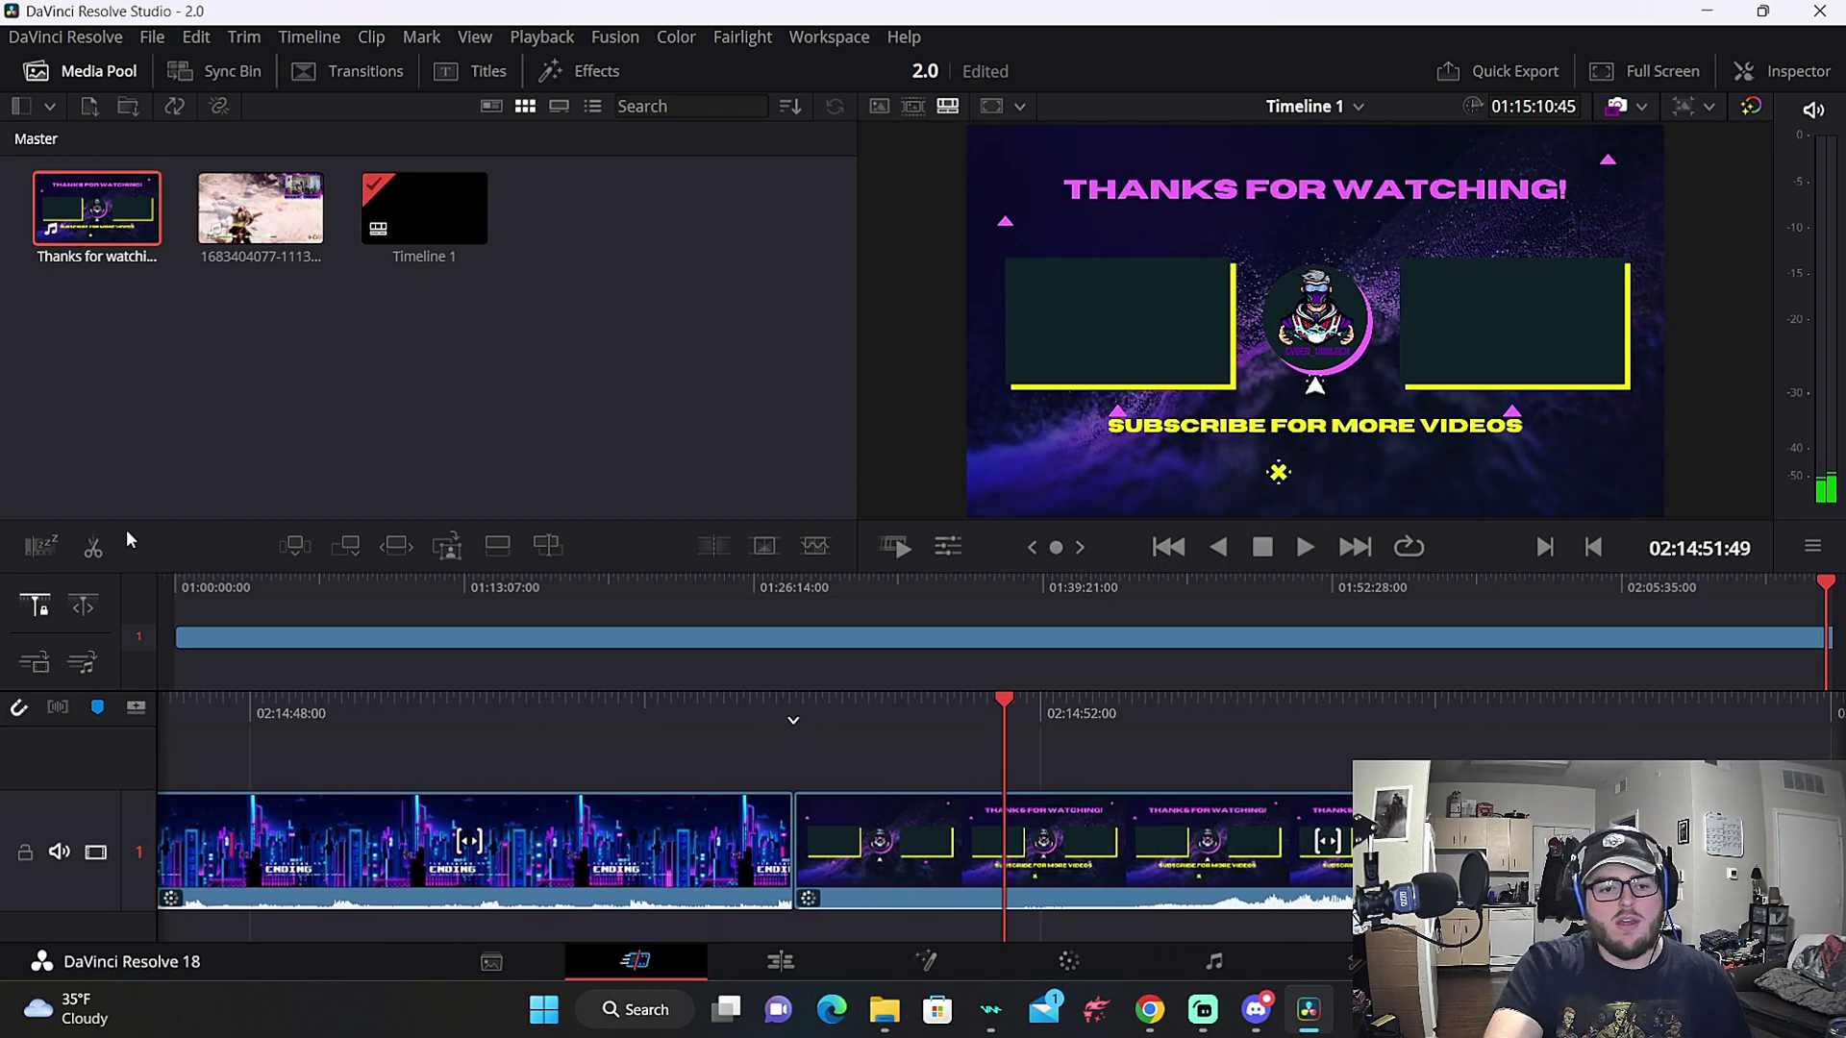
key("ctrl+b")
Delete the short leading piece of the split end-screen clip and undo that deletion
left_click(954, 844)
key("BackSpace")
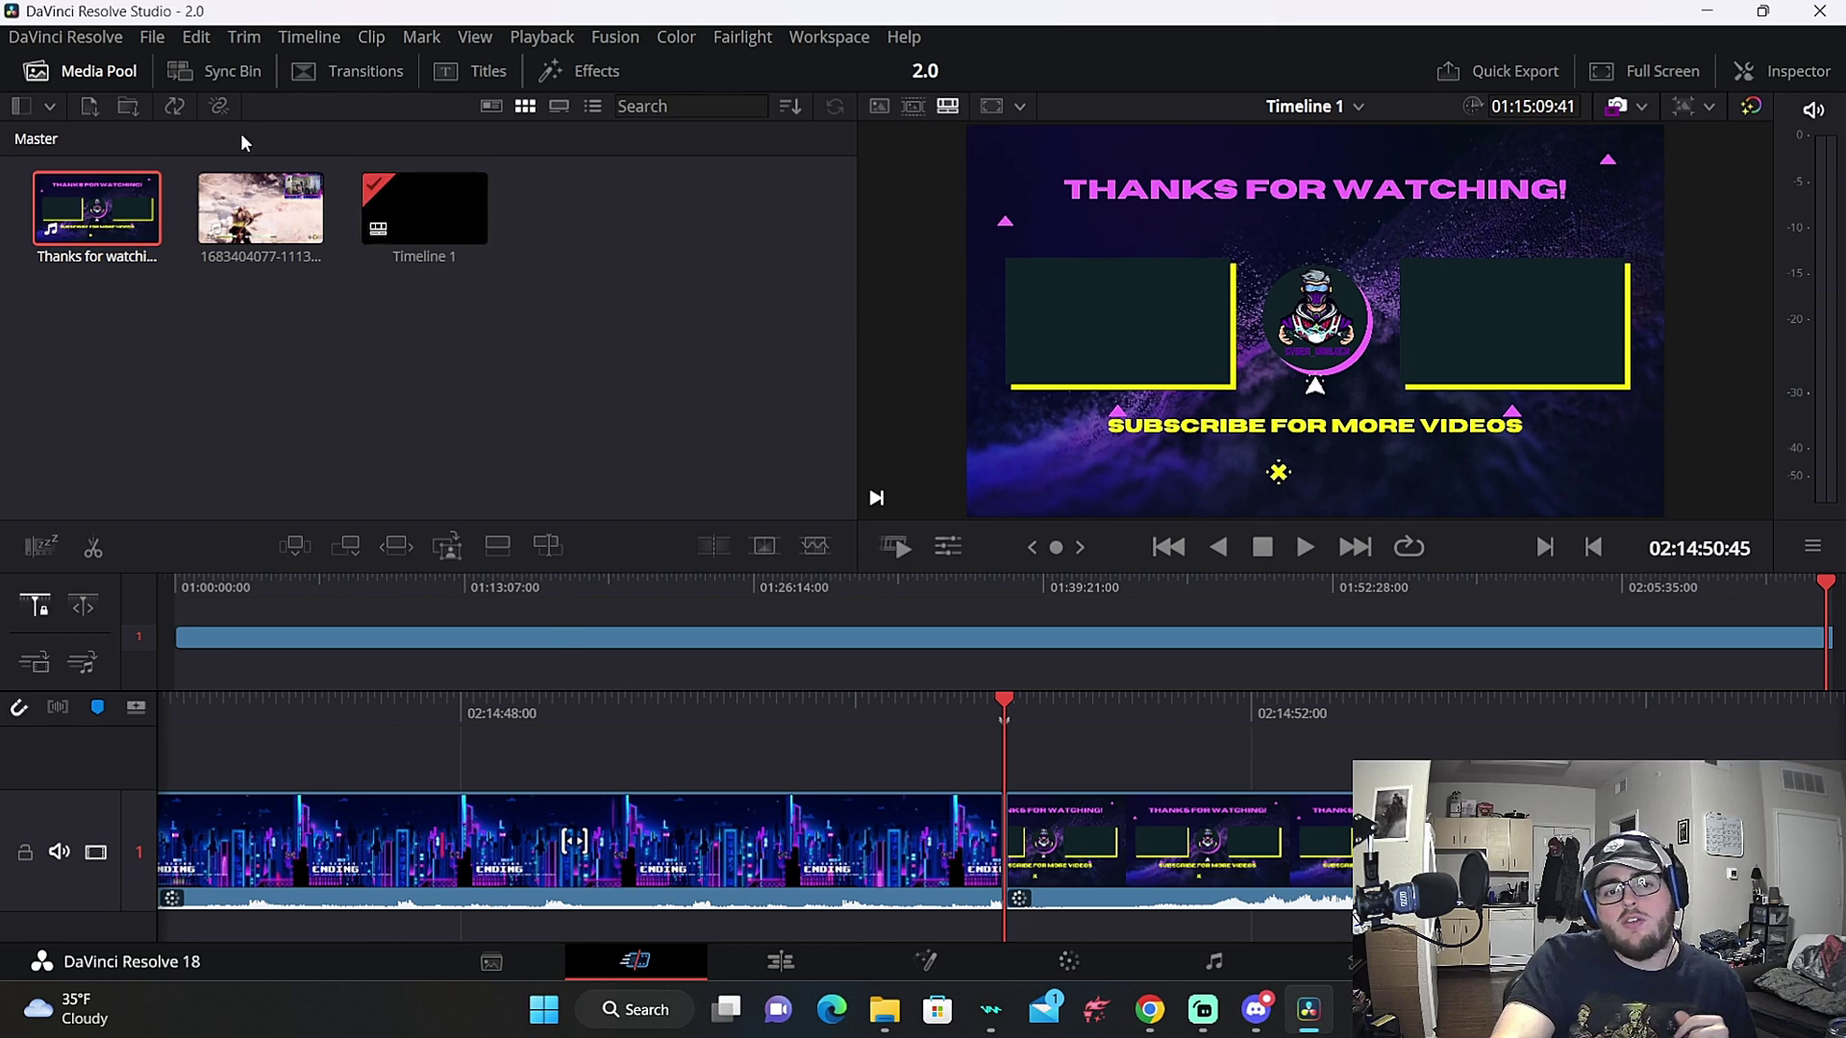
left_click(196, 38)
left_click(221, 60)
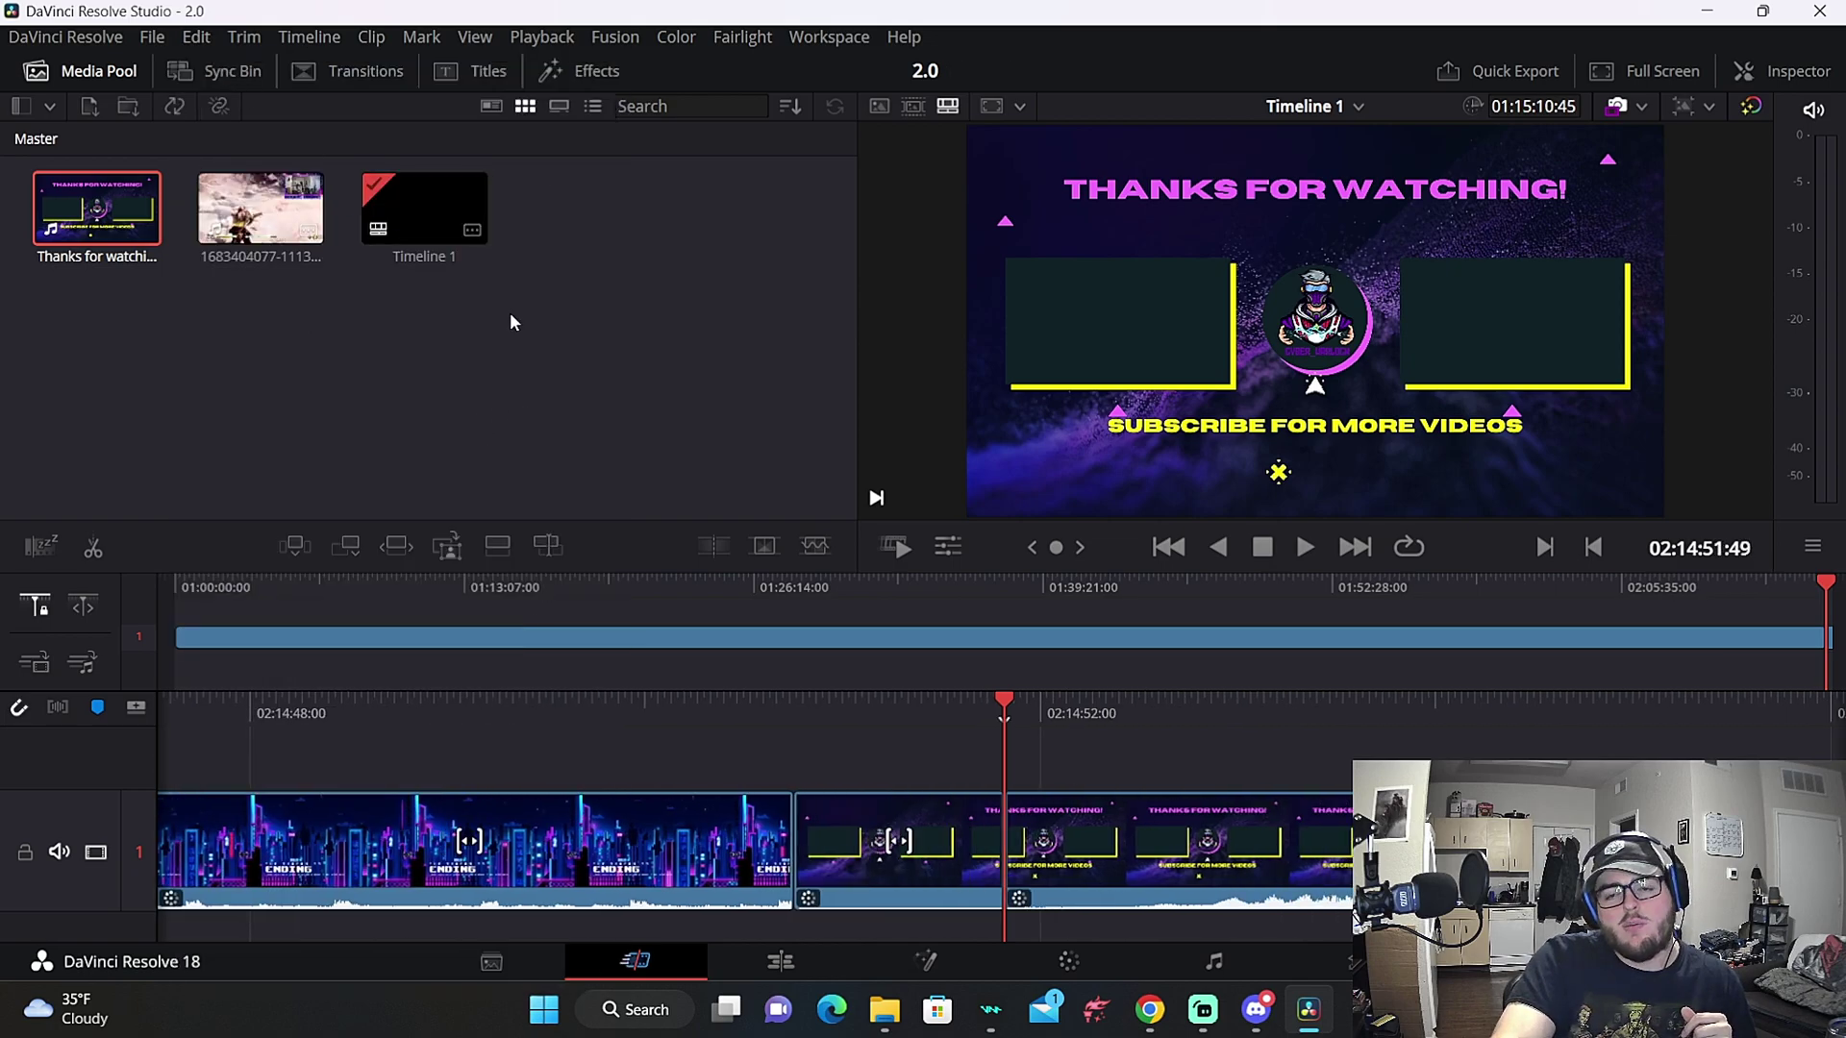
Switch to the Deliver page and set the render destination to the YT vids folder with the file name 2.0
left_click(1342, 962)
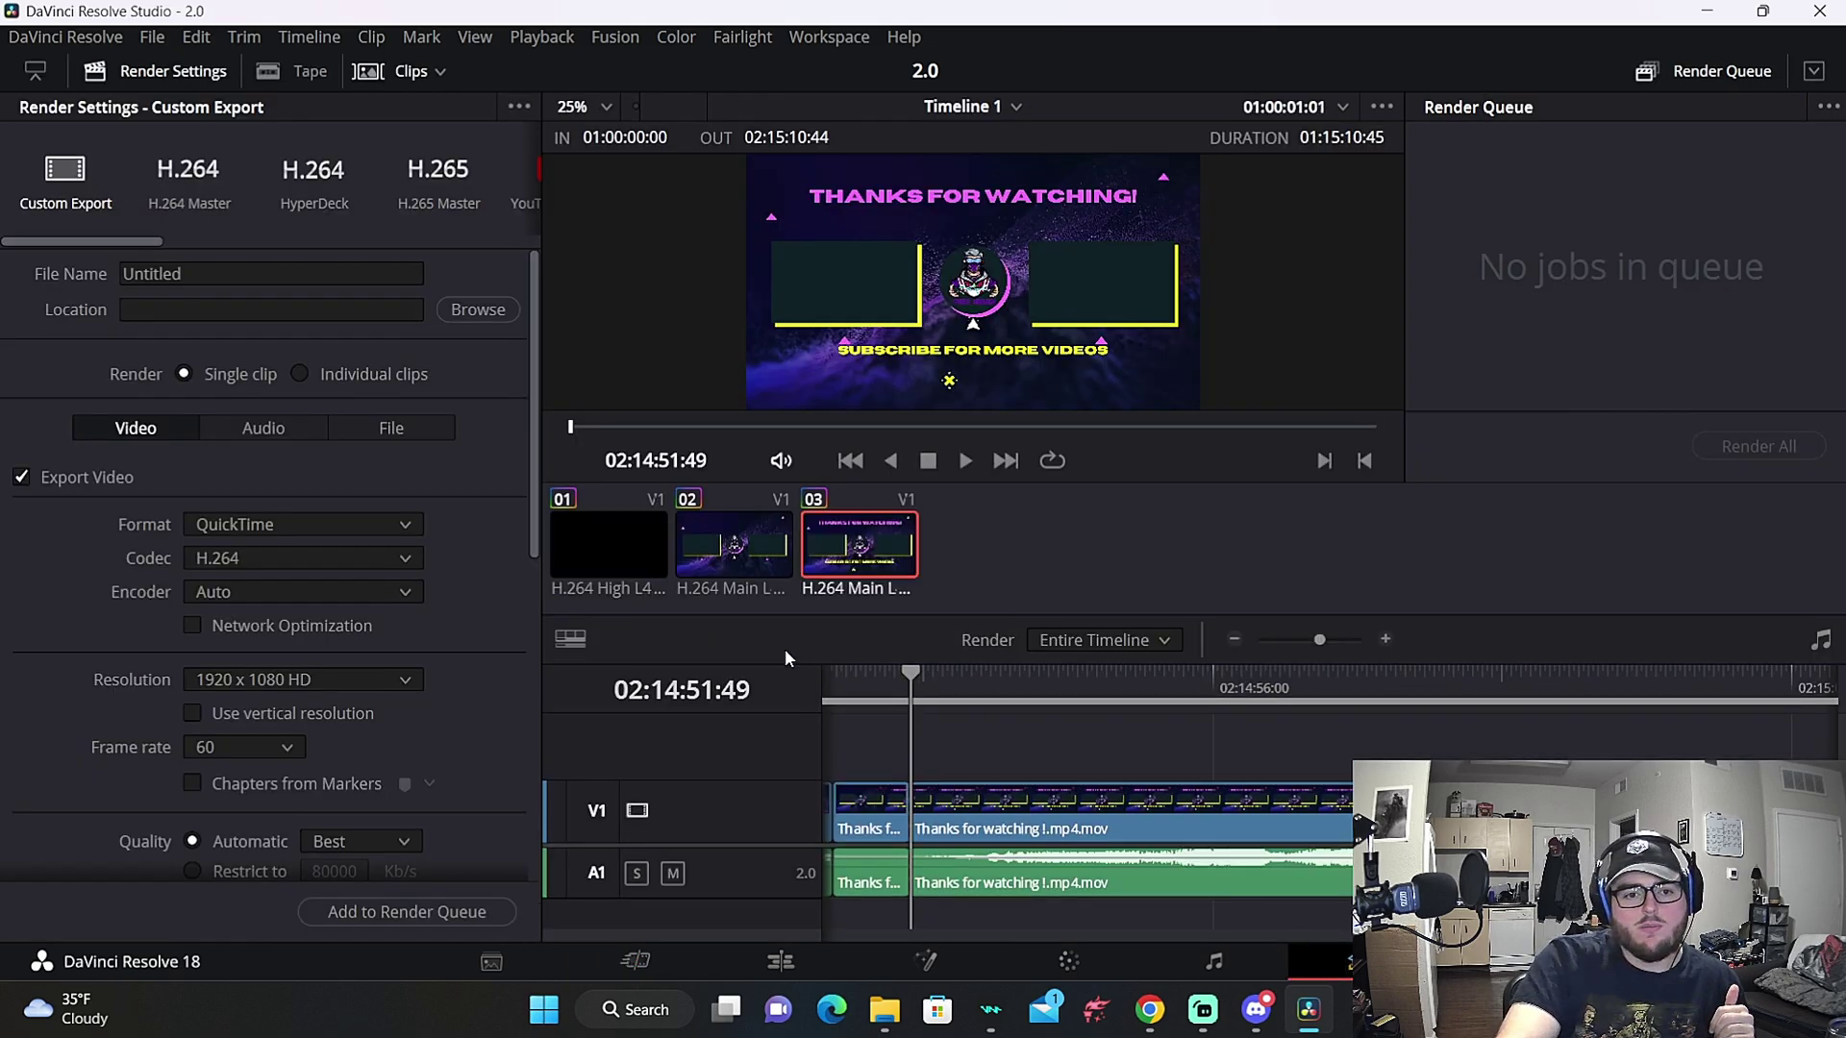
left_click(475, 309)
scroll(146, 302, "down", 10)
left_click(114, 377)
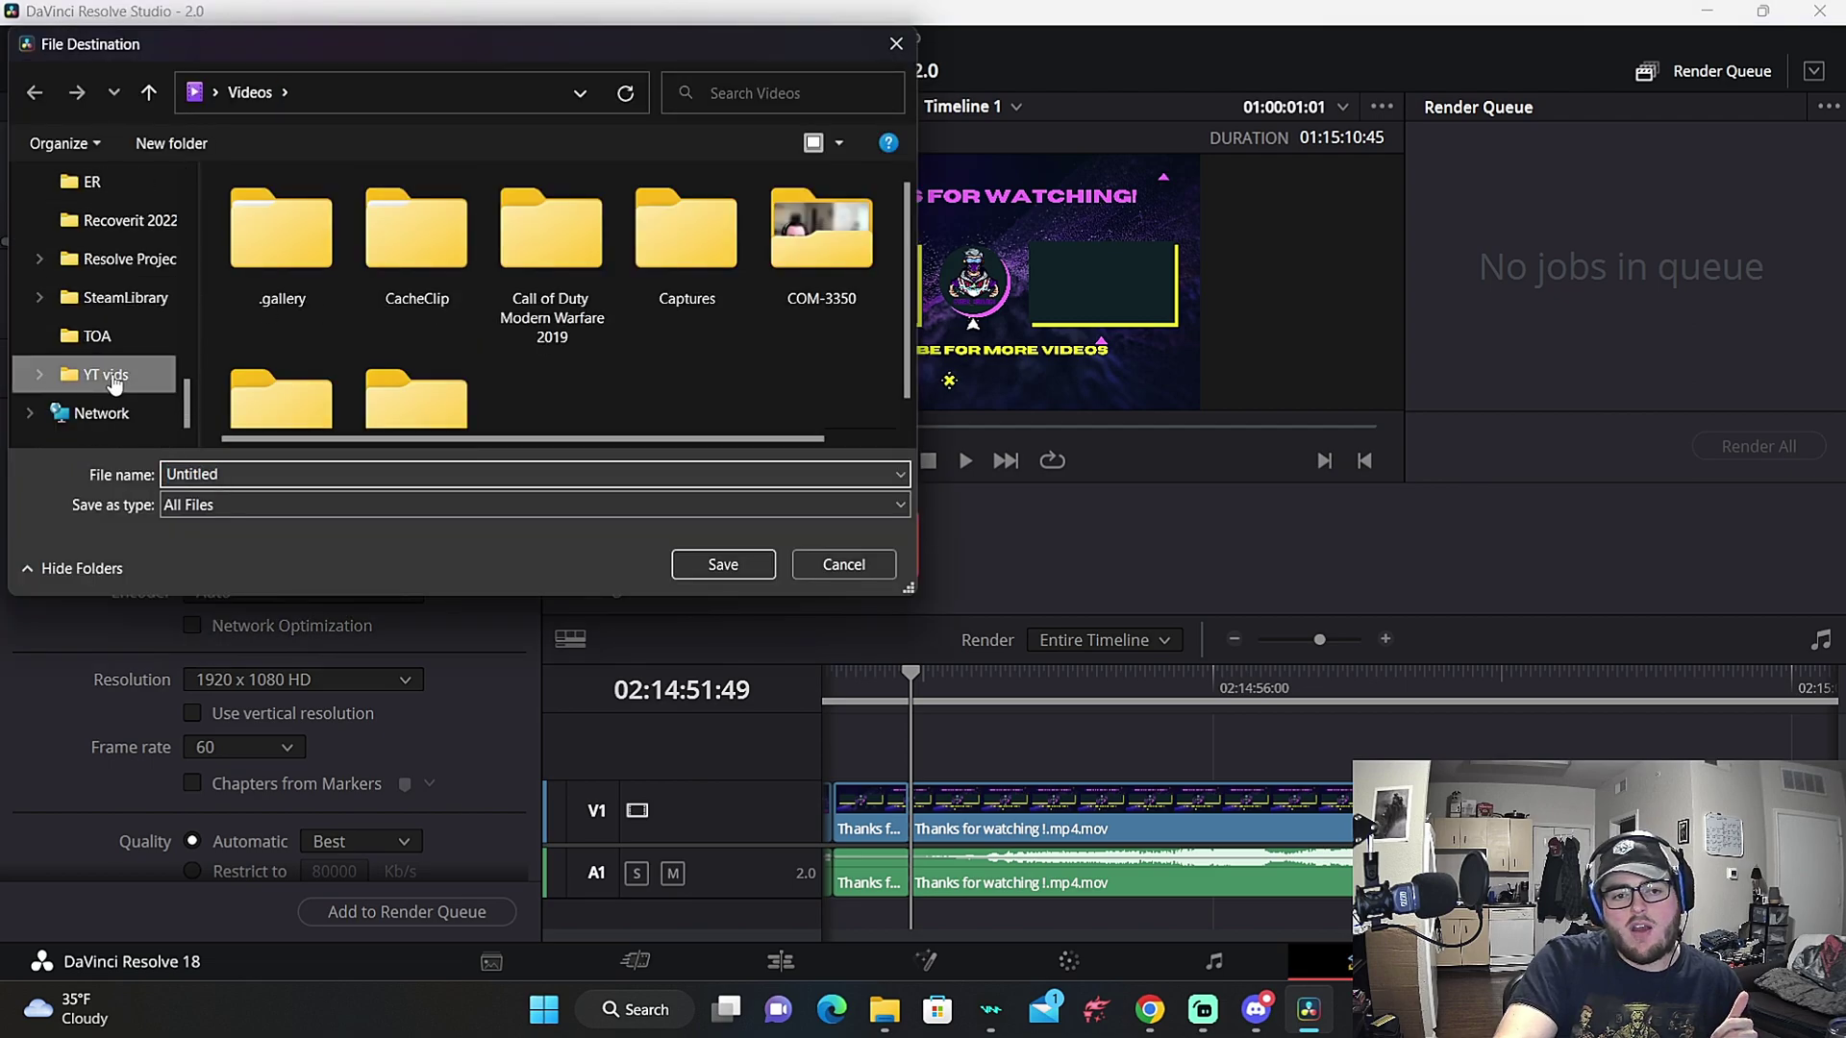
scroll(285, 350, "down", 1)
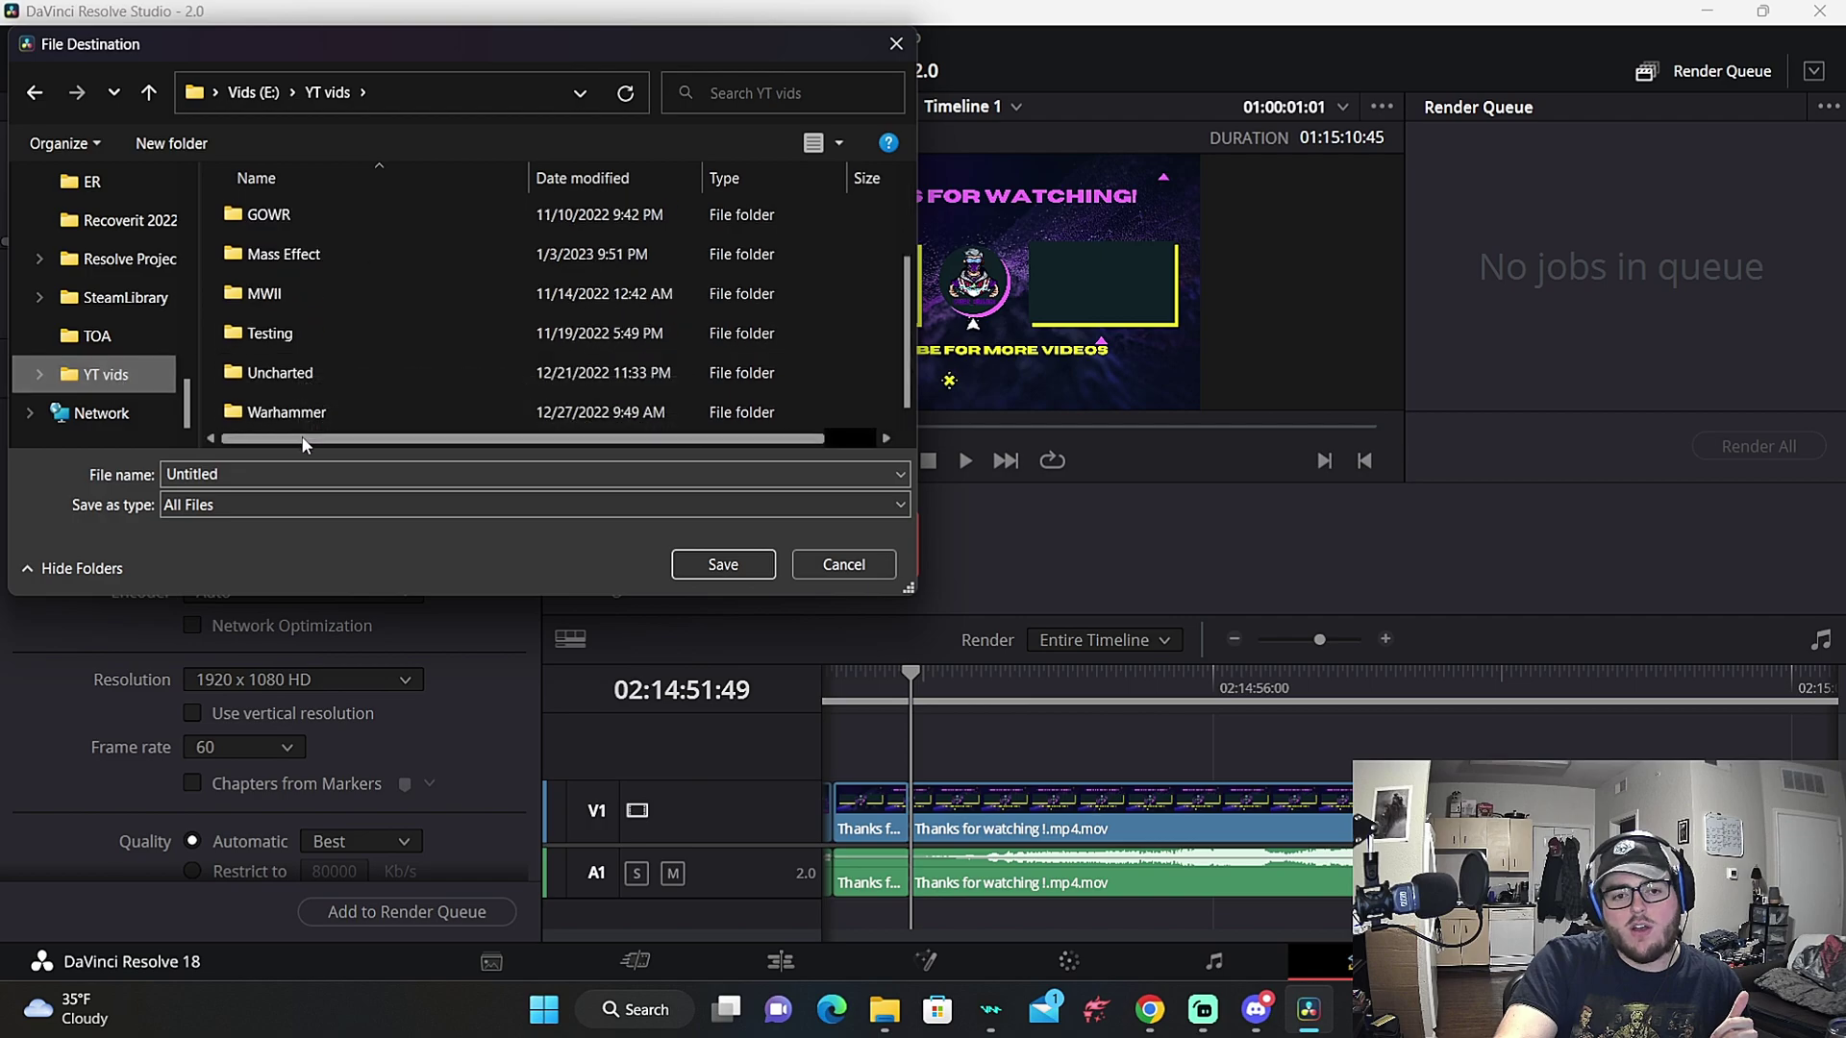
double_click(244, 476)
type("2.0")
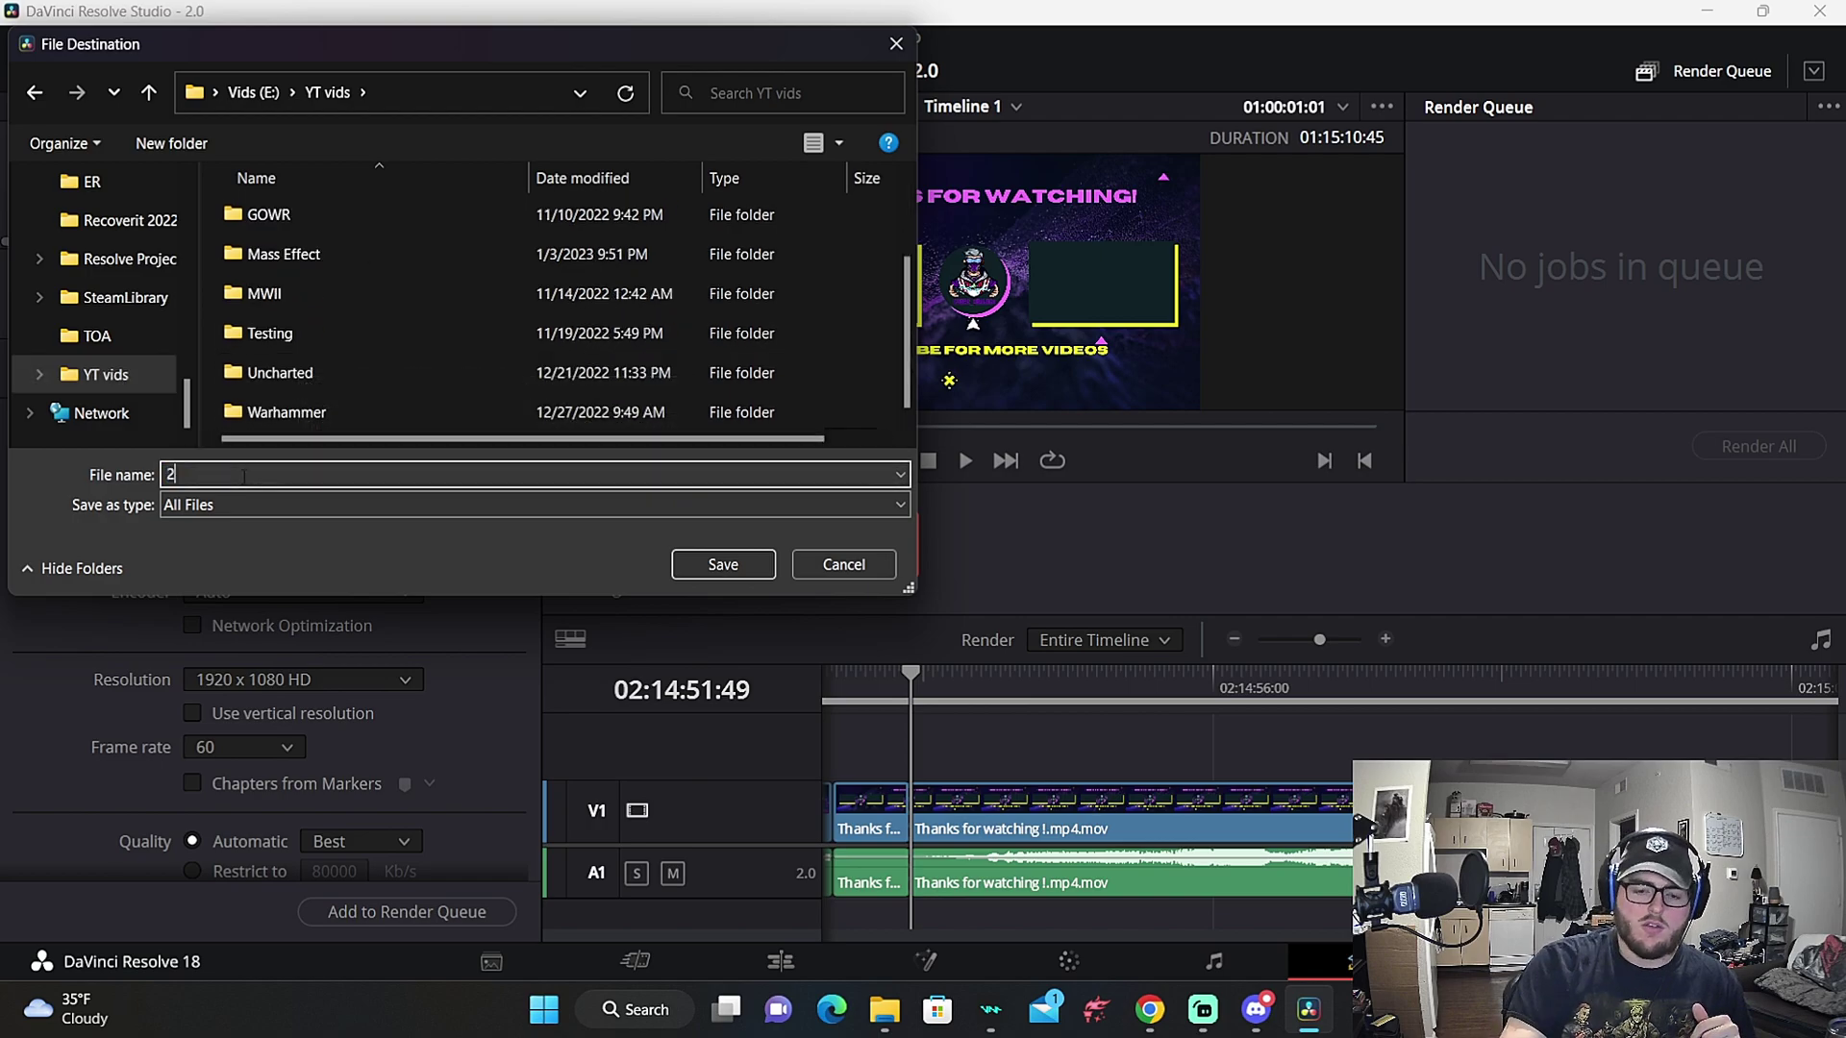
left_click(730, 565)
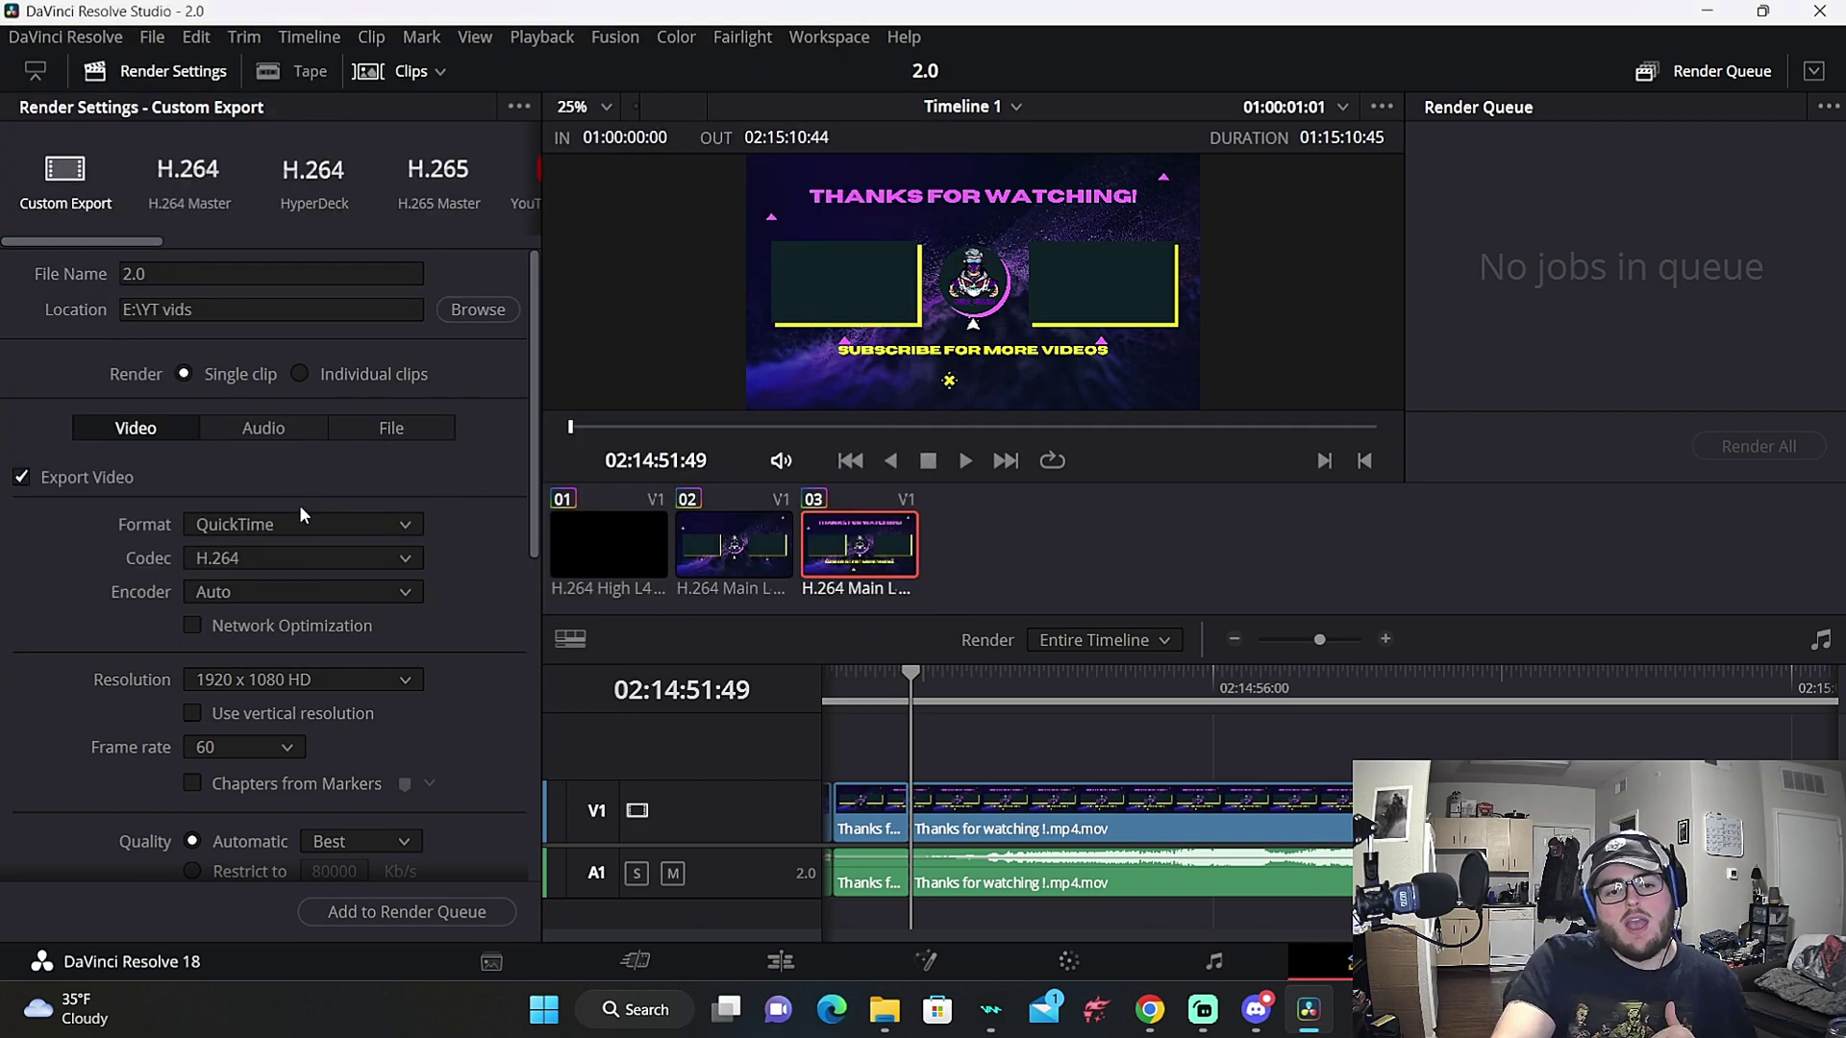
Set the export format to MP4 and the codec to H.265
scroll(269, 471, "down", 3)
left_click(247, 380)
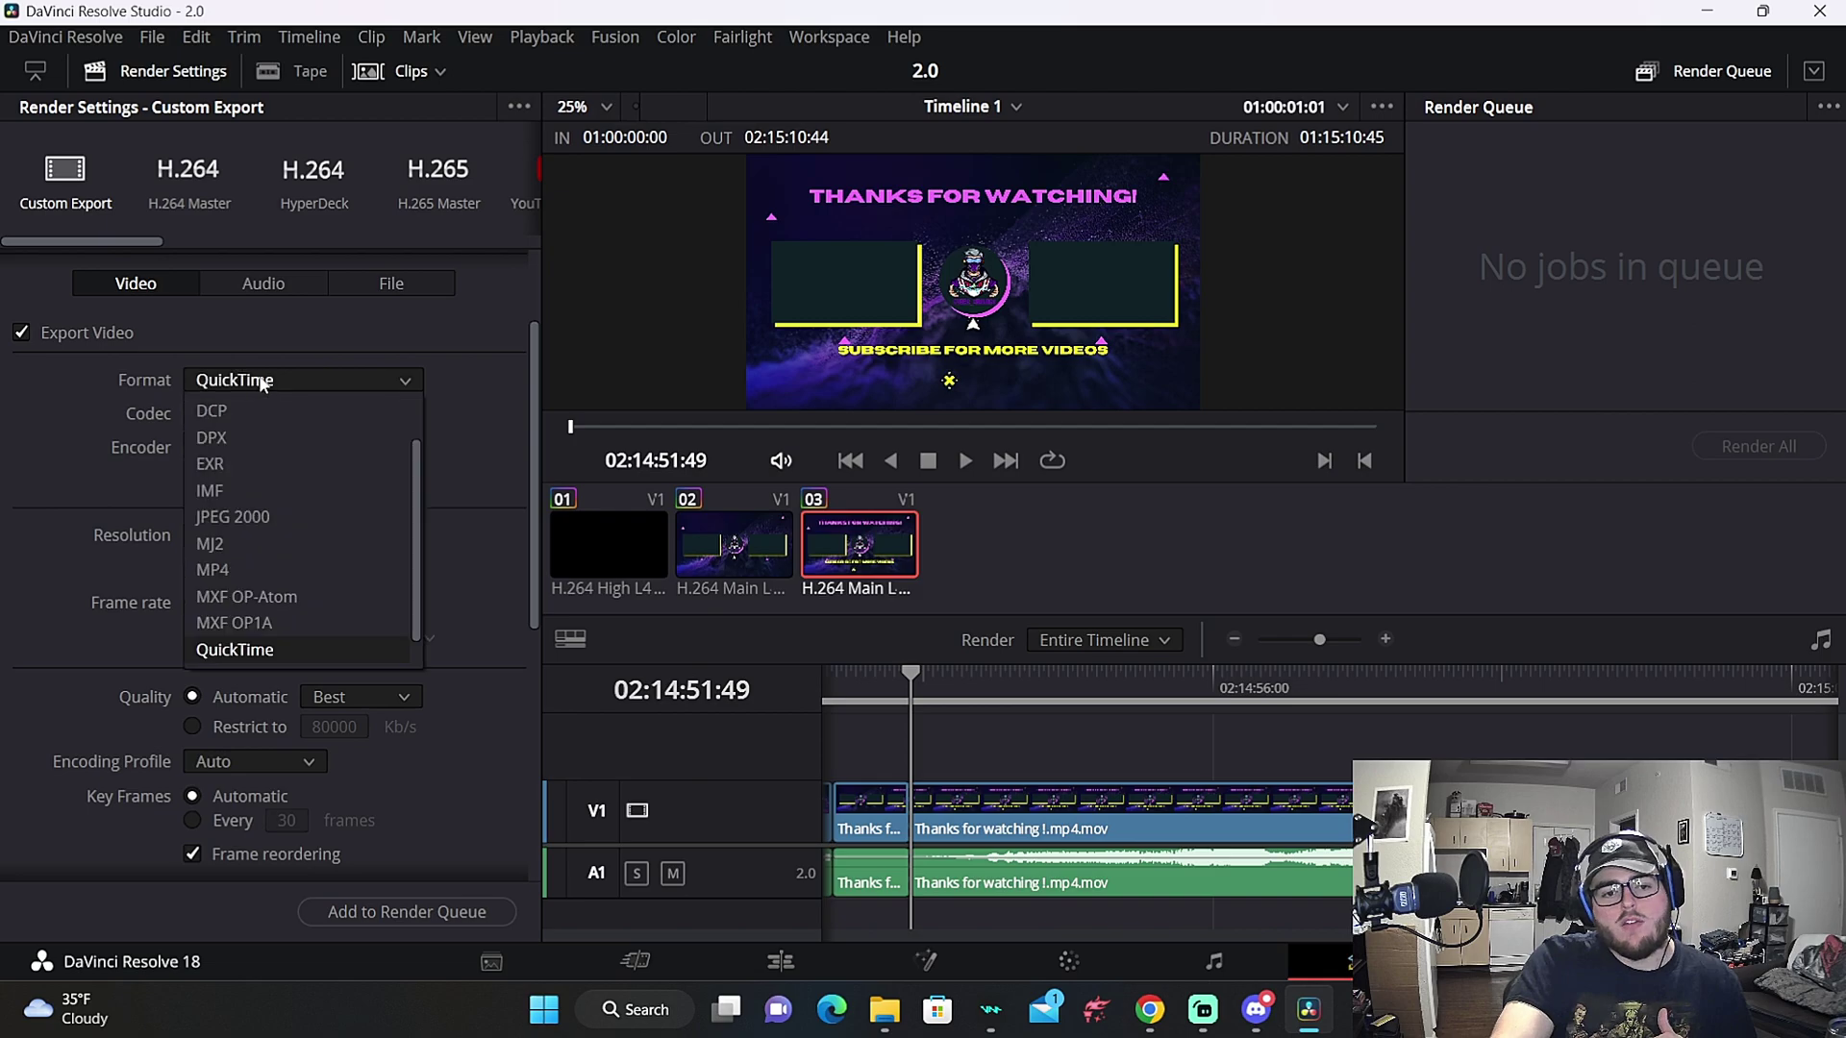
left_click(246, 569)
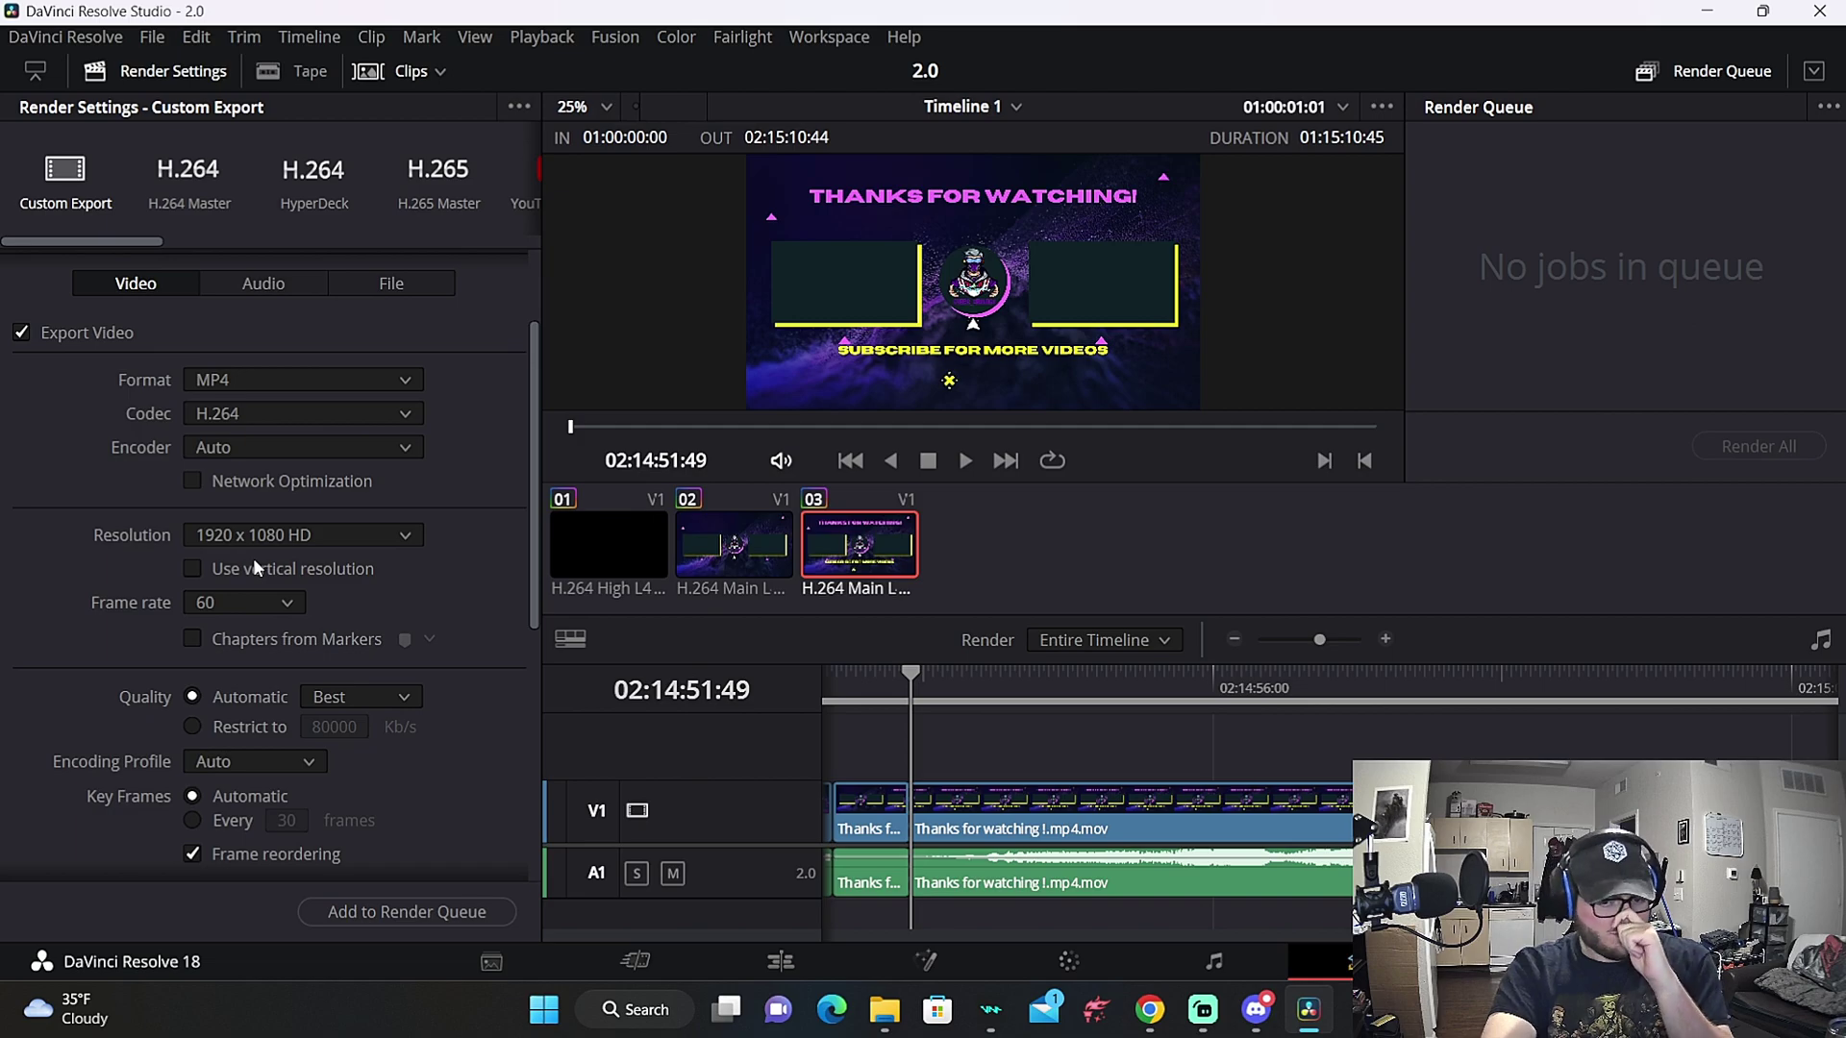
left_click(317, 421)
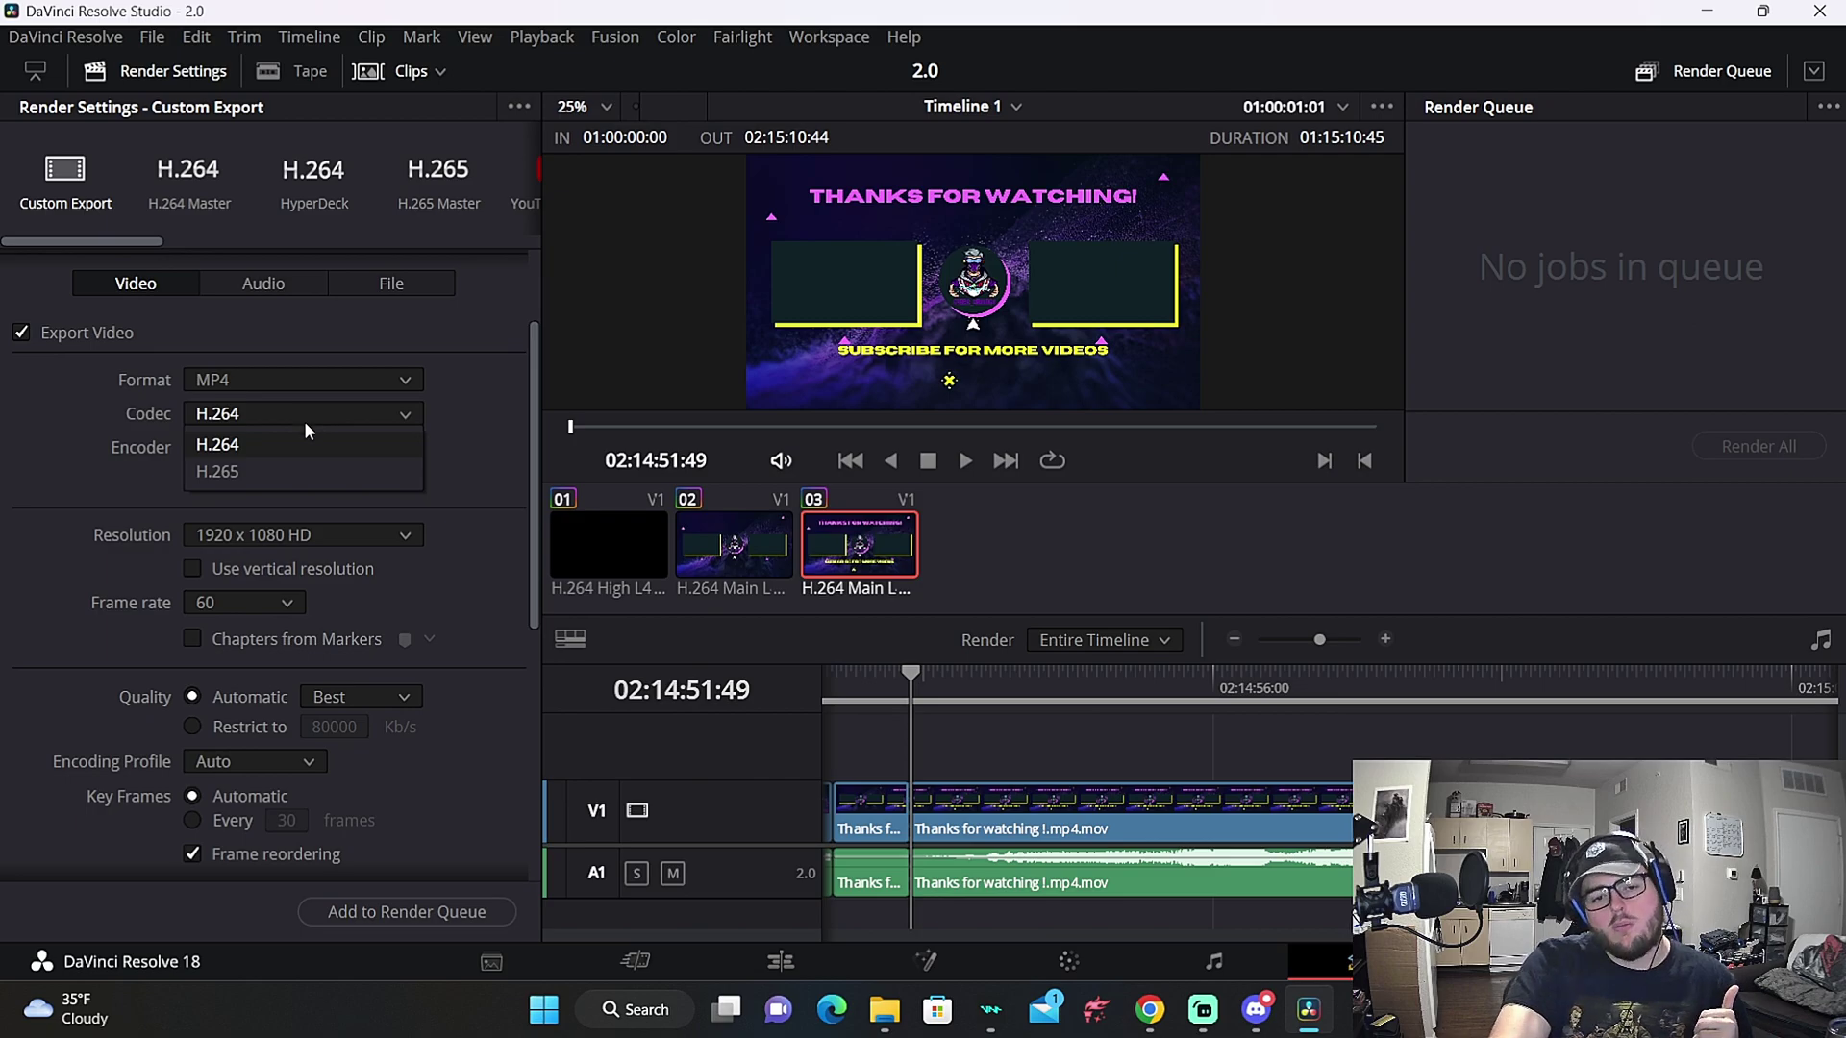
left_click(238, 469)
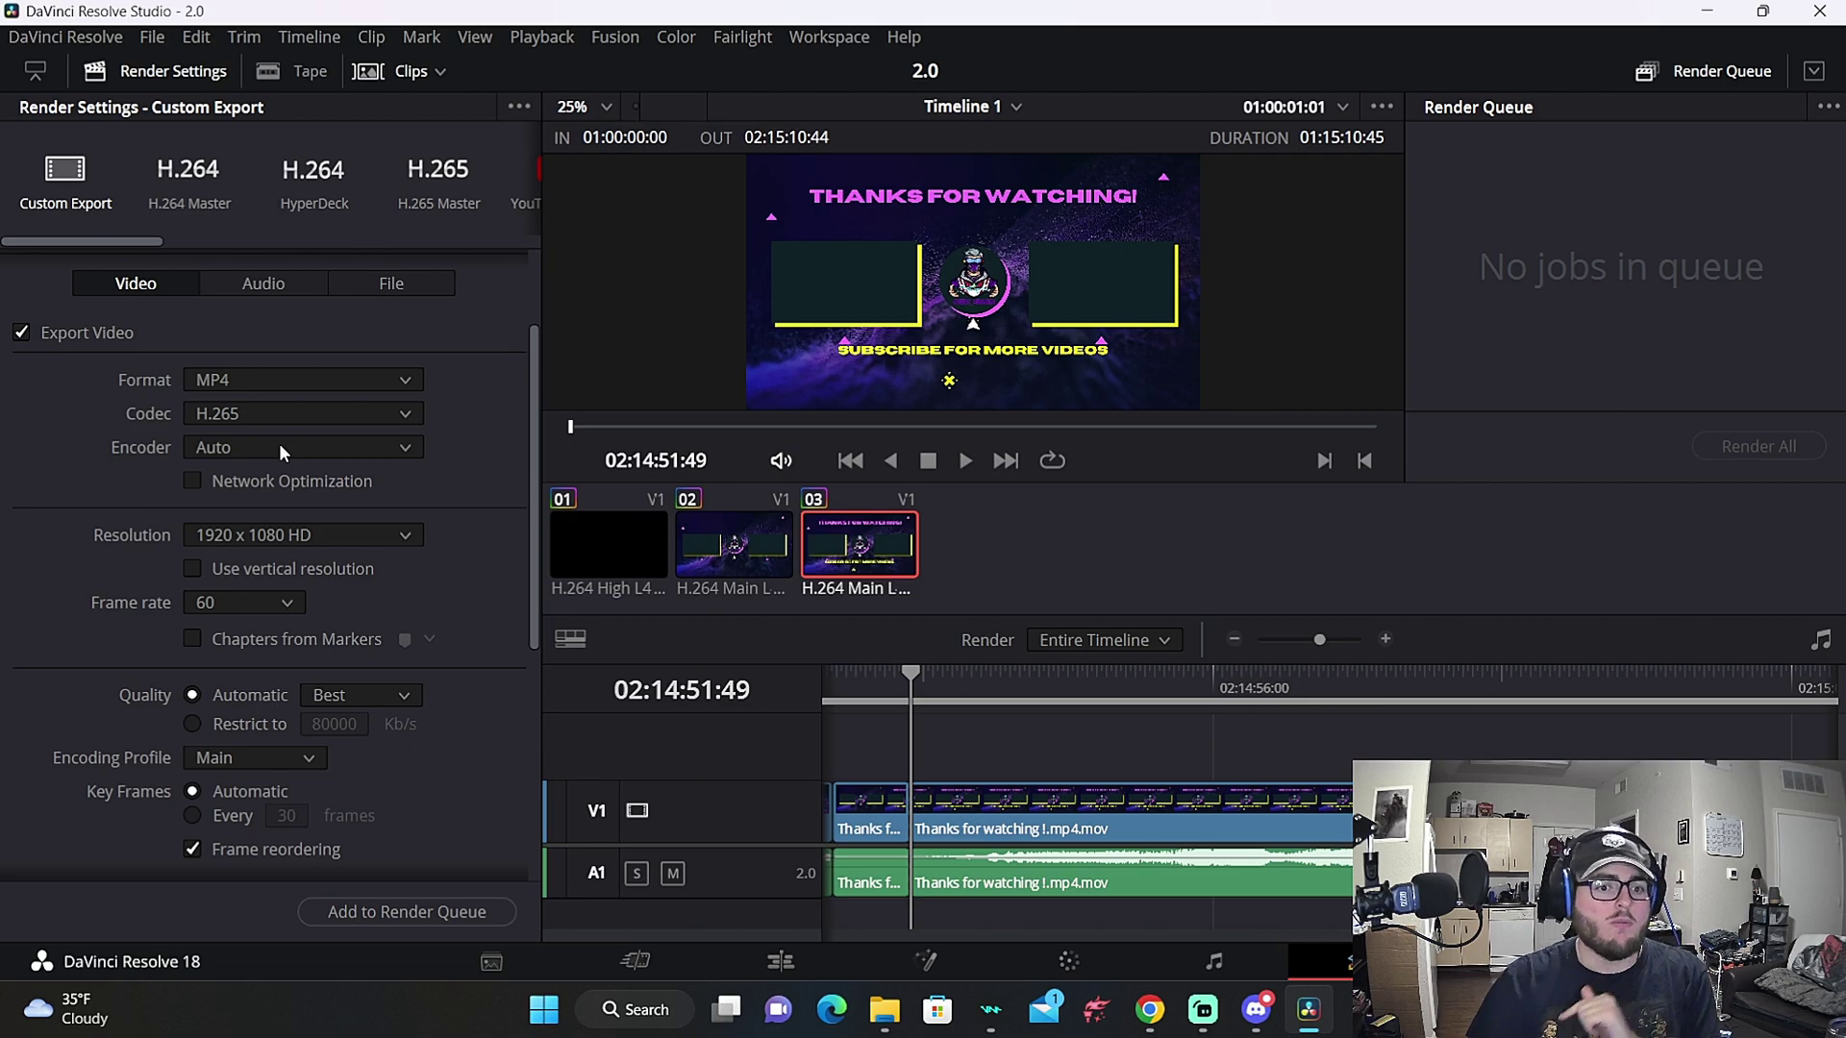
Set the export resolution to 2048 x 1152 2K 16:9
scroll(279, 443, "up", 1)
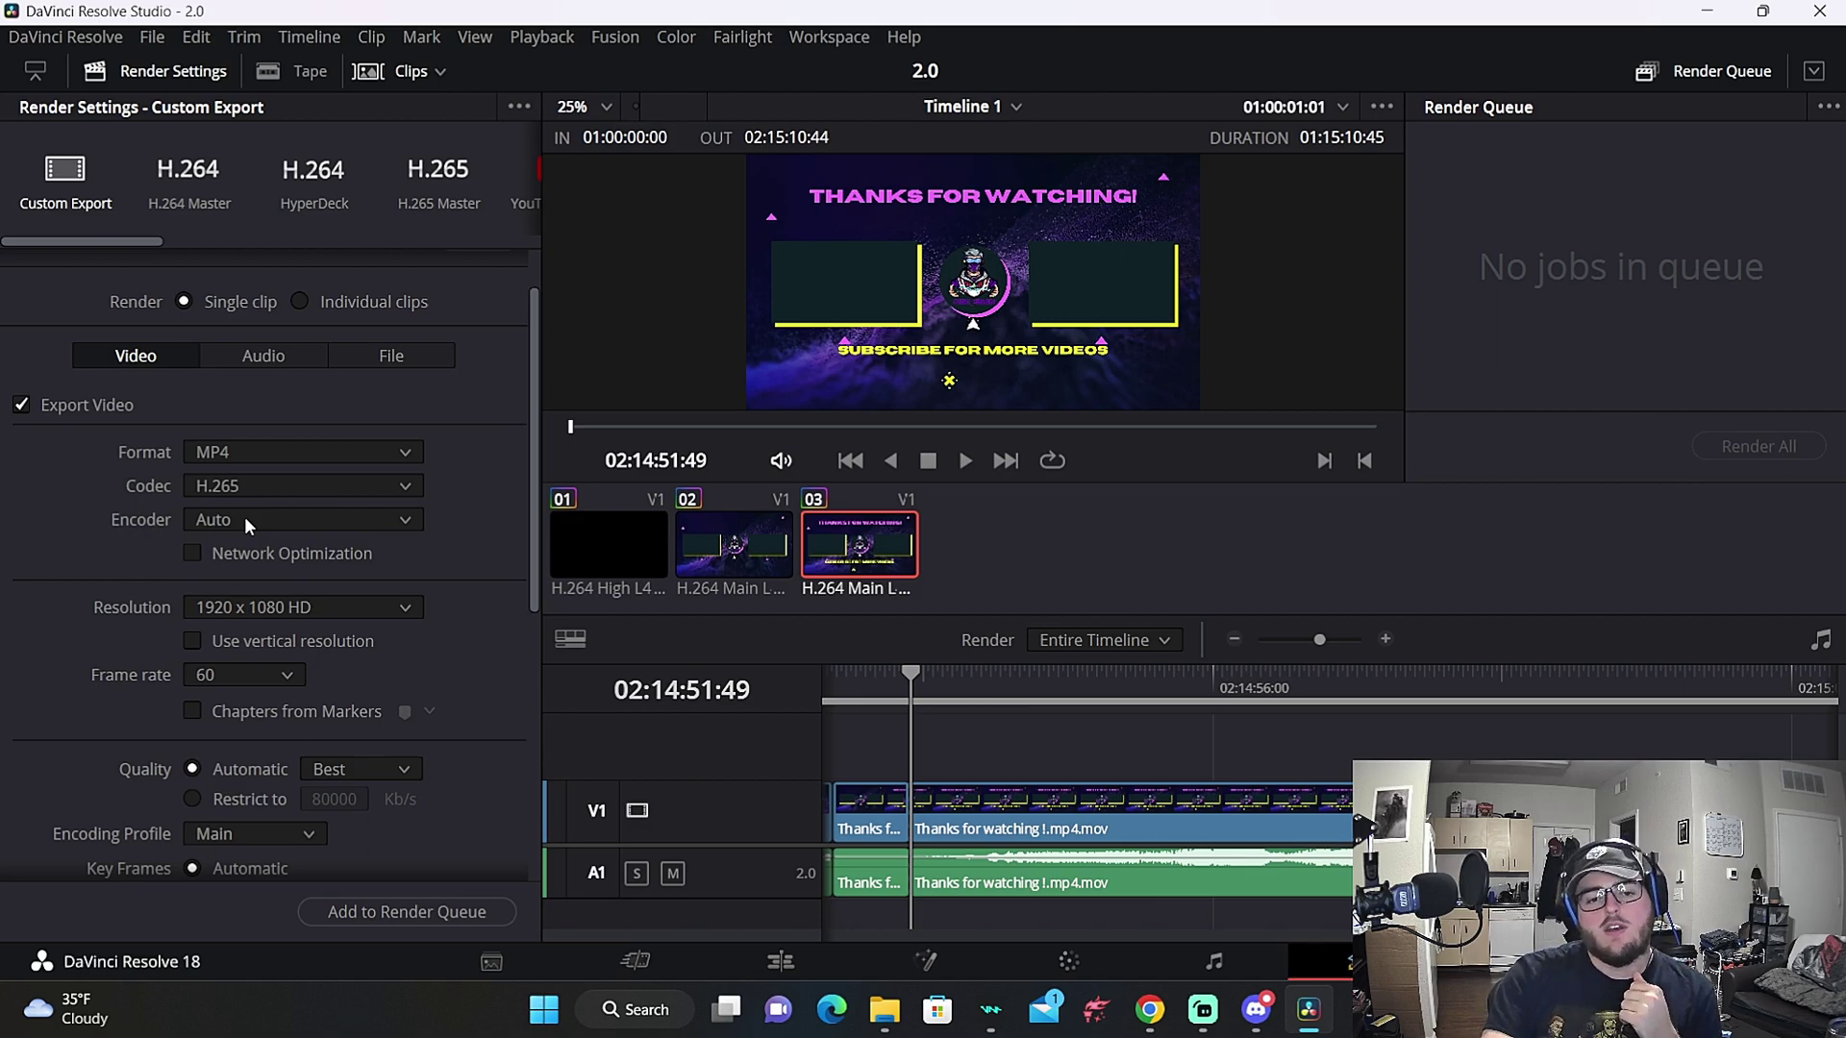
left_click(293, 608)
scroll(336, 713, "up", 5)
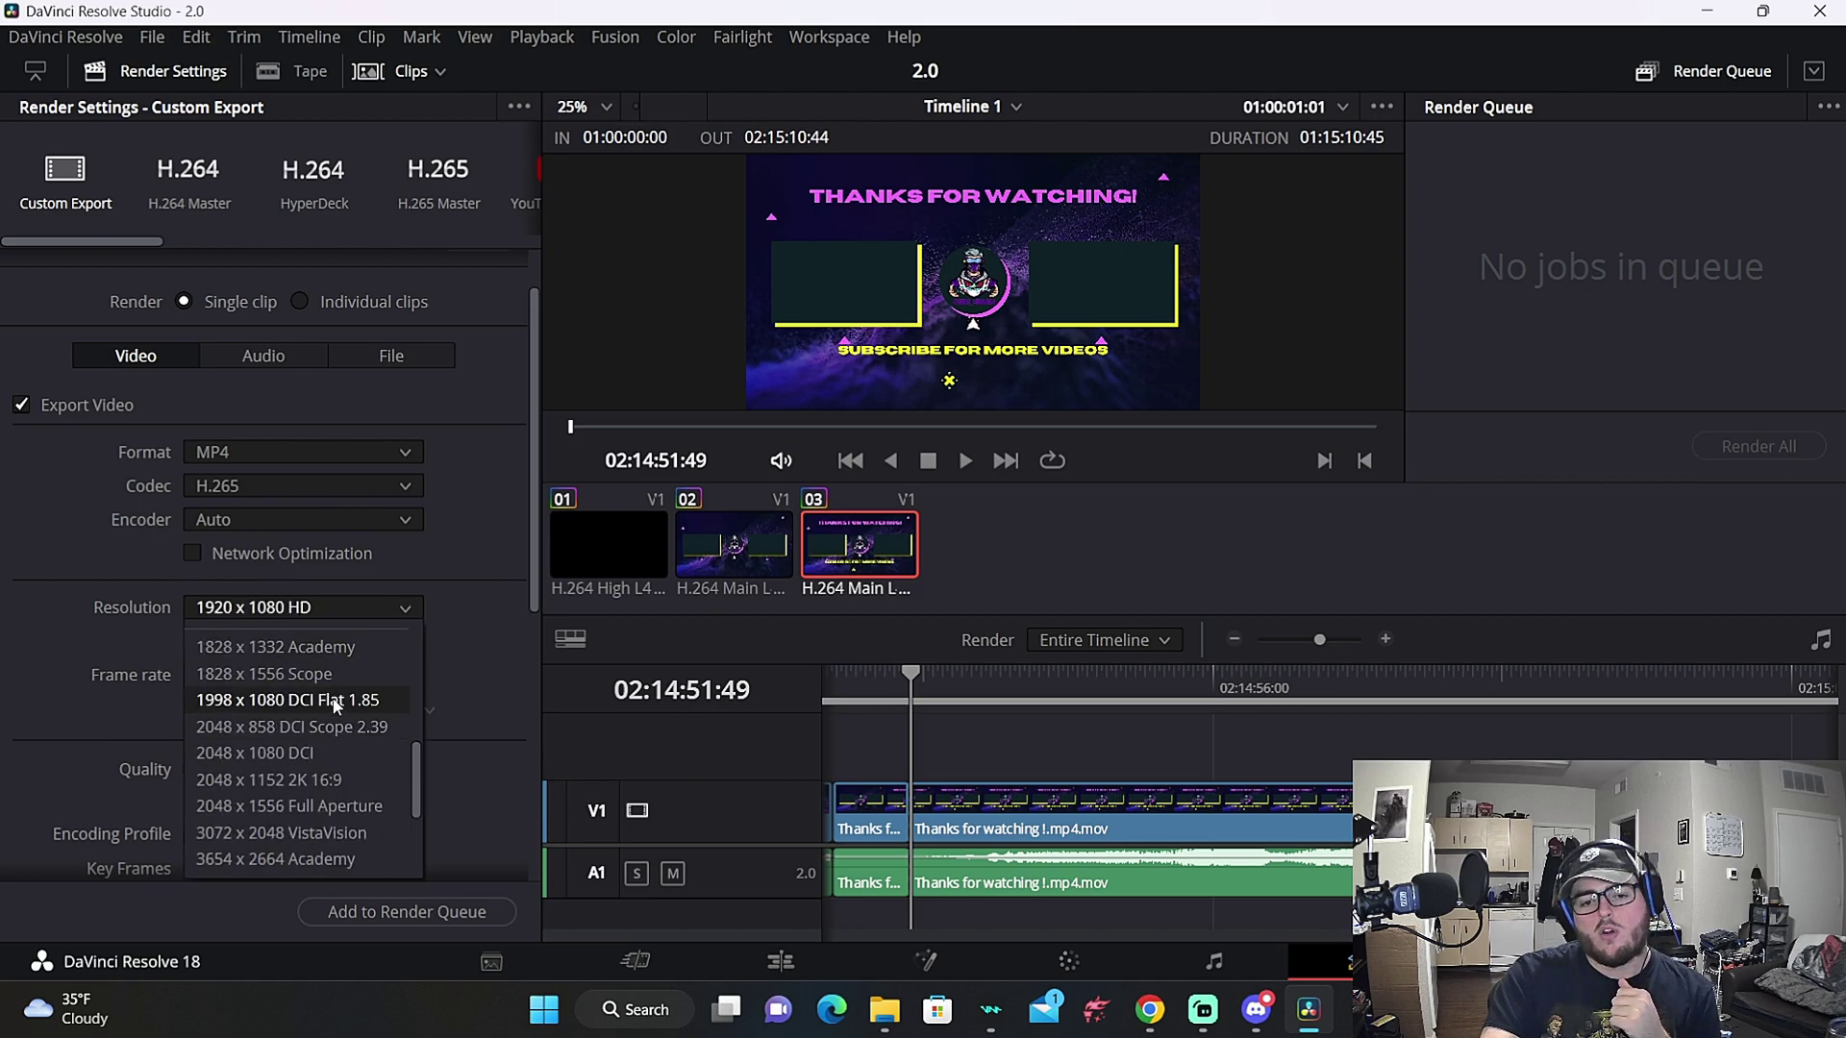
scroll(327, 702, "down", 5)
left_click(328, 639)
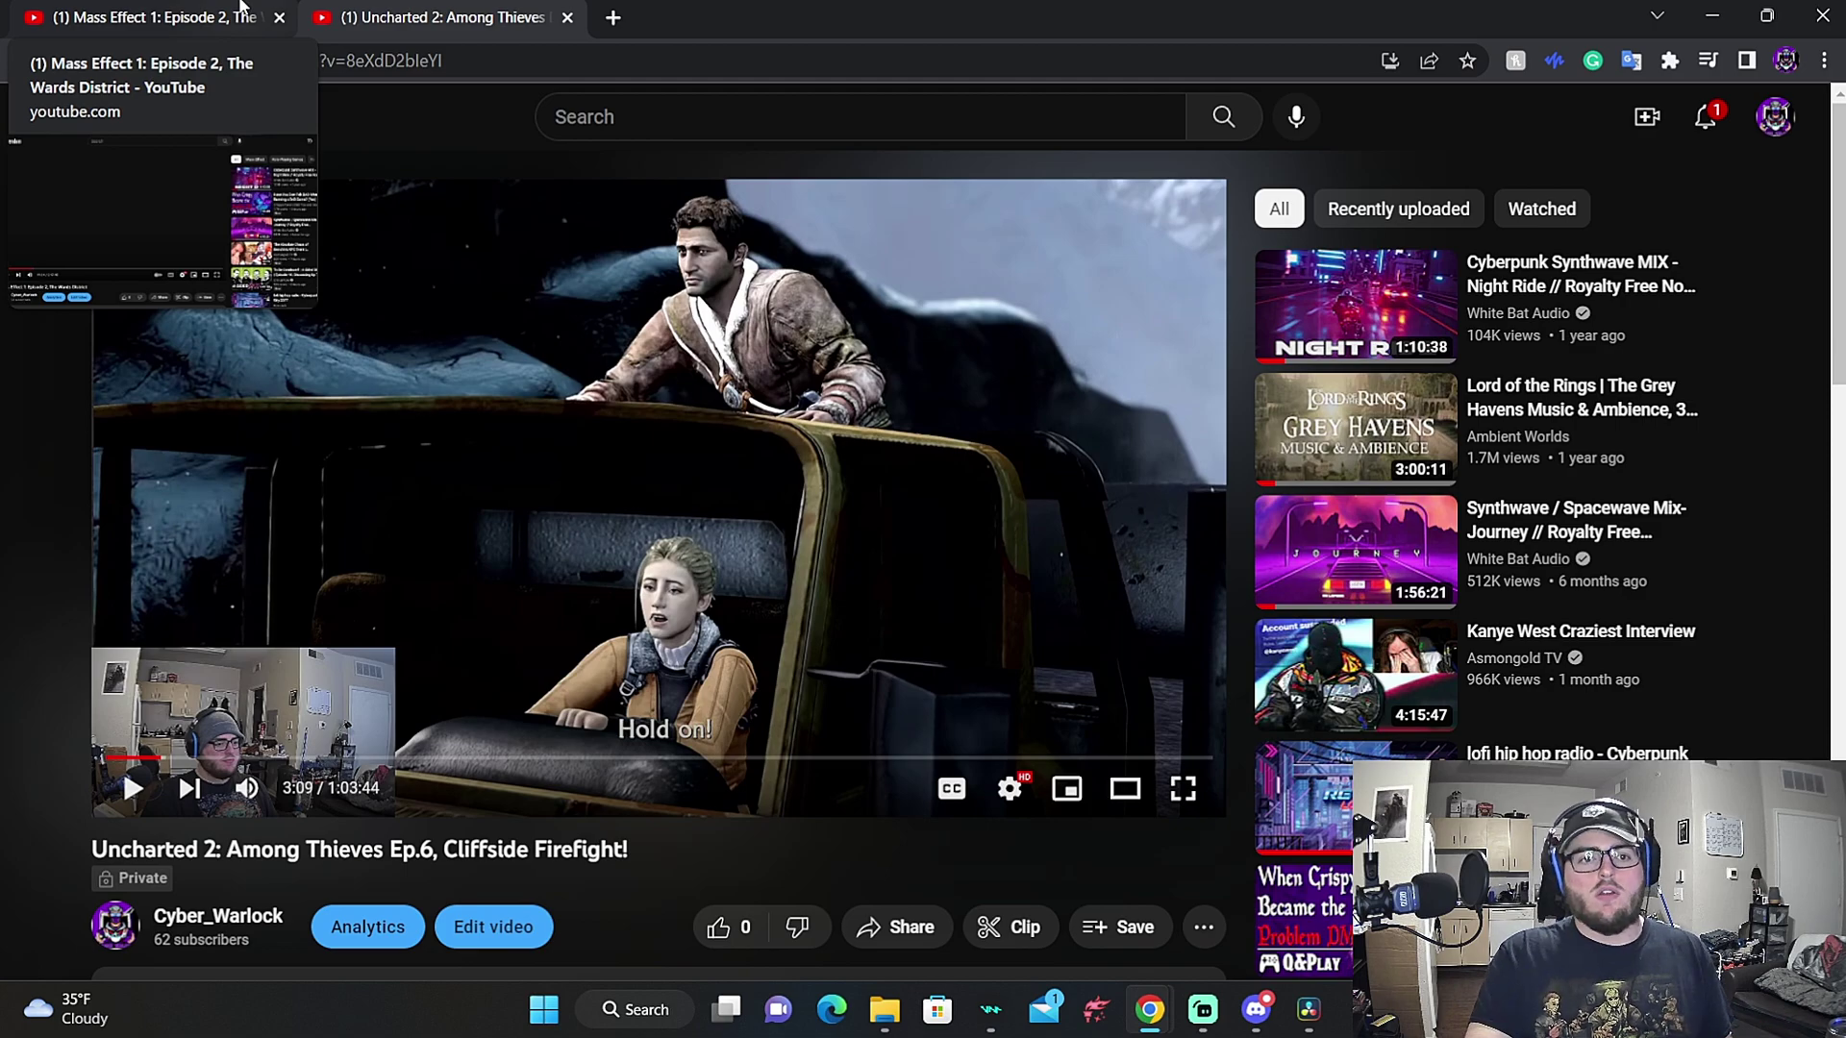
Switch to Chrome and show Stats for nerds on the Mass Effect 1: Episode 2 YouTube video
left_click(188, 16)
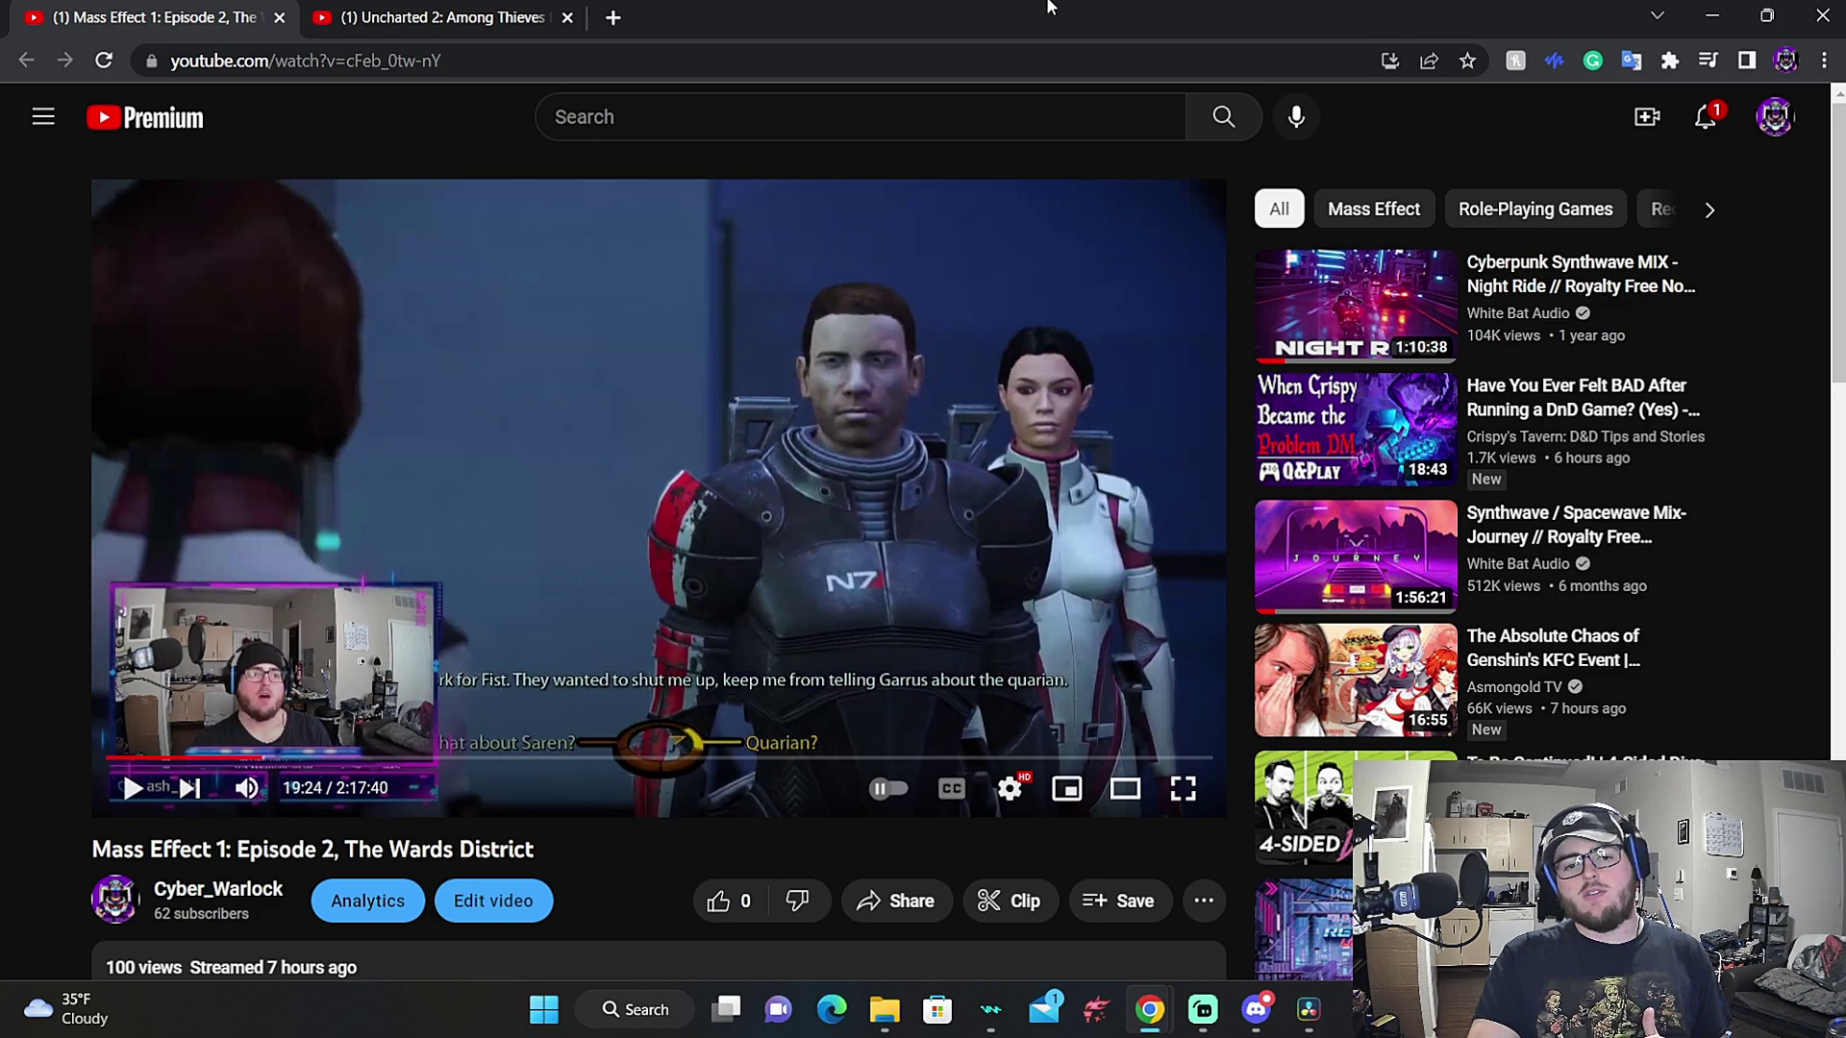
right_click(841, 421)
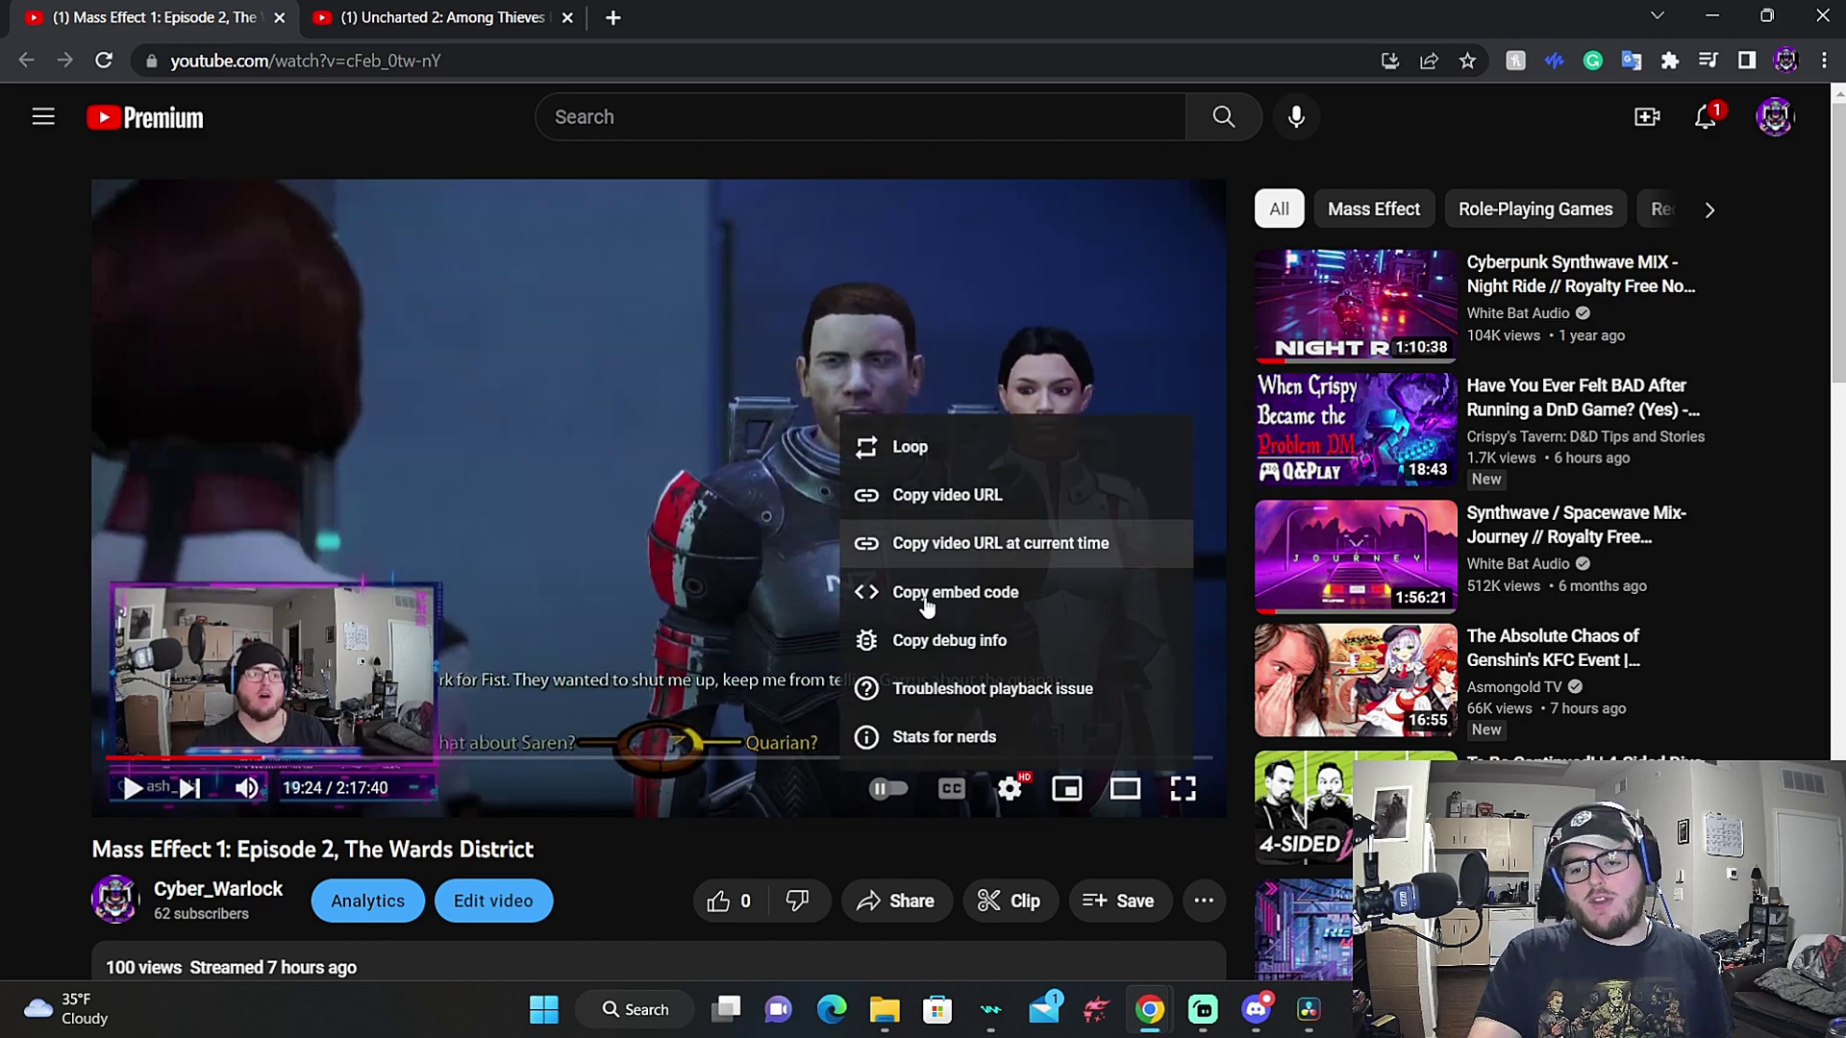
left_click(958, 737)
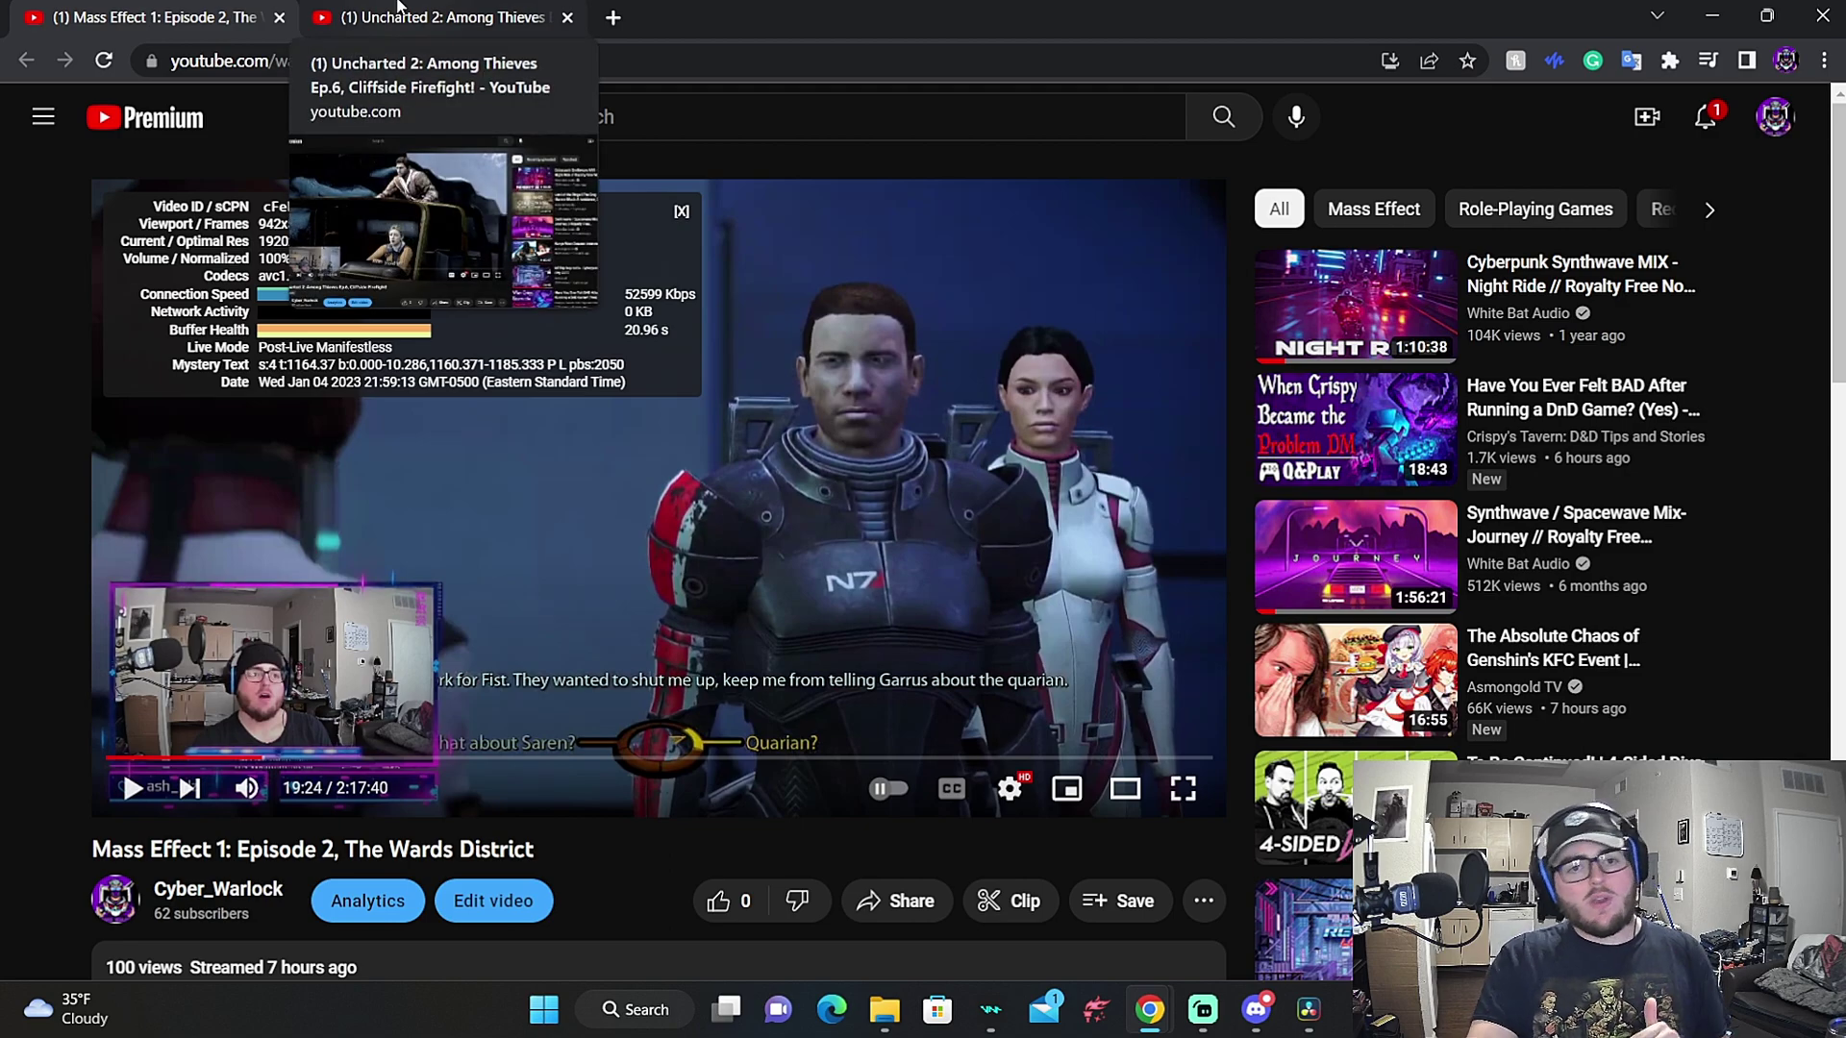
Show Stats for nerds on the Uncharted 2 Ep.6 video and compare its codec and resolution with the Mass Effect video
left_click(399, 8)
right_click(684, 415)
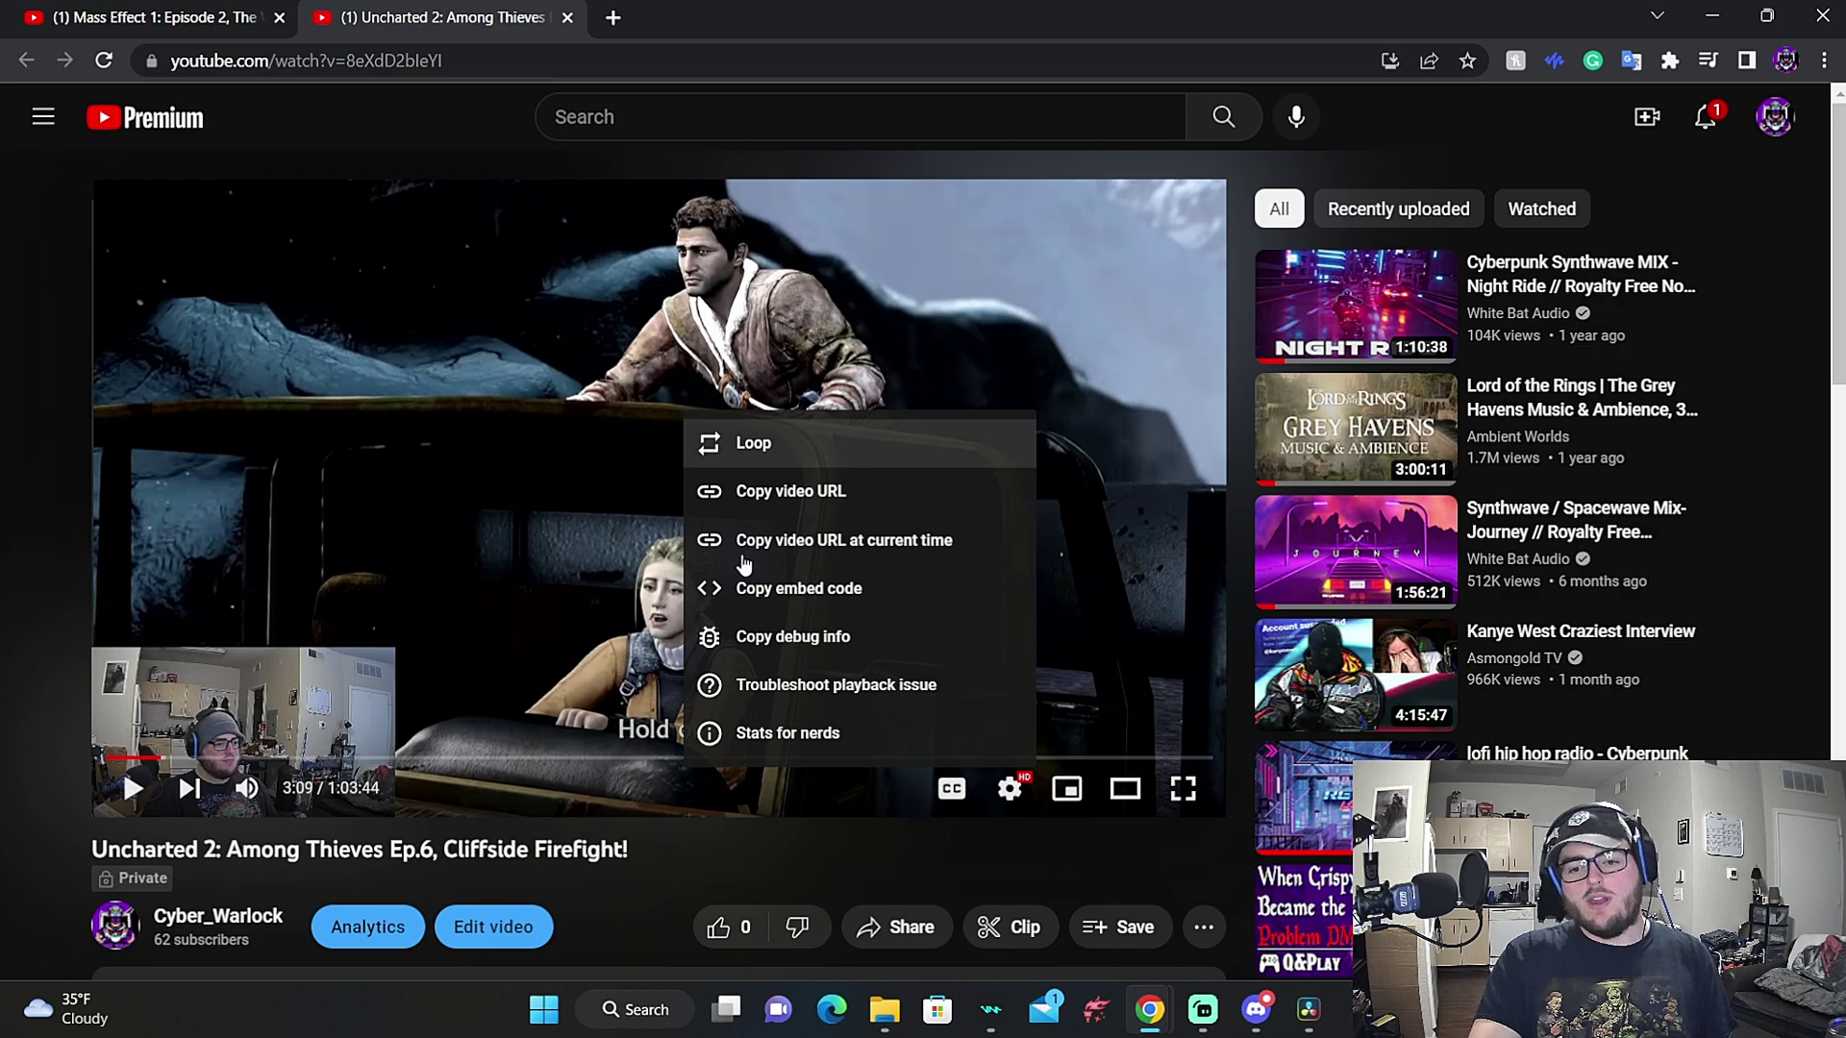
left_click(784, 748)
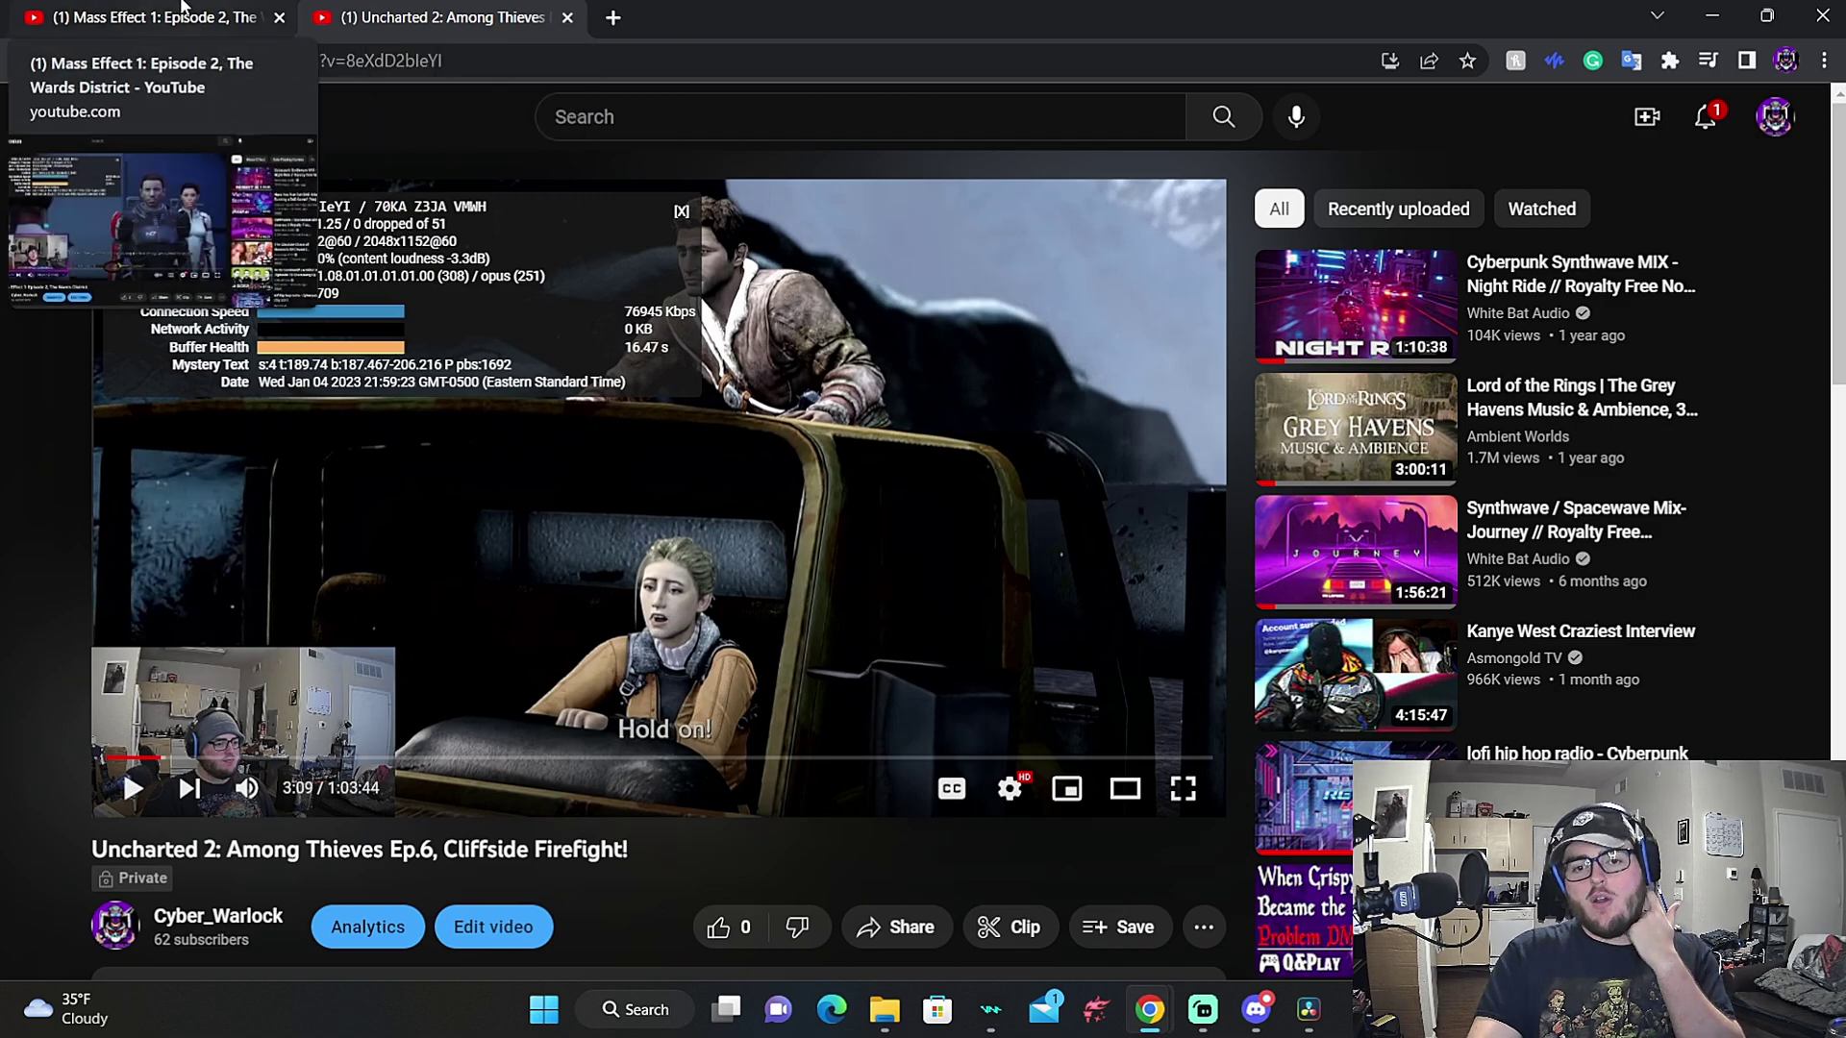
left_click(183, 7)
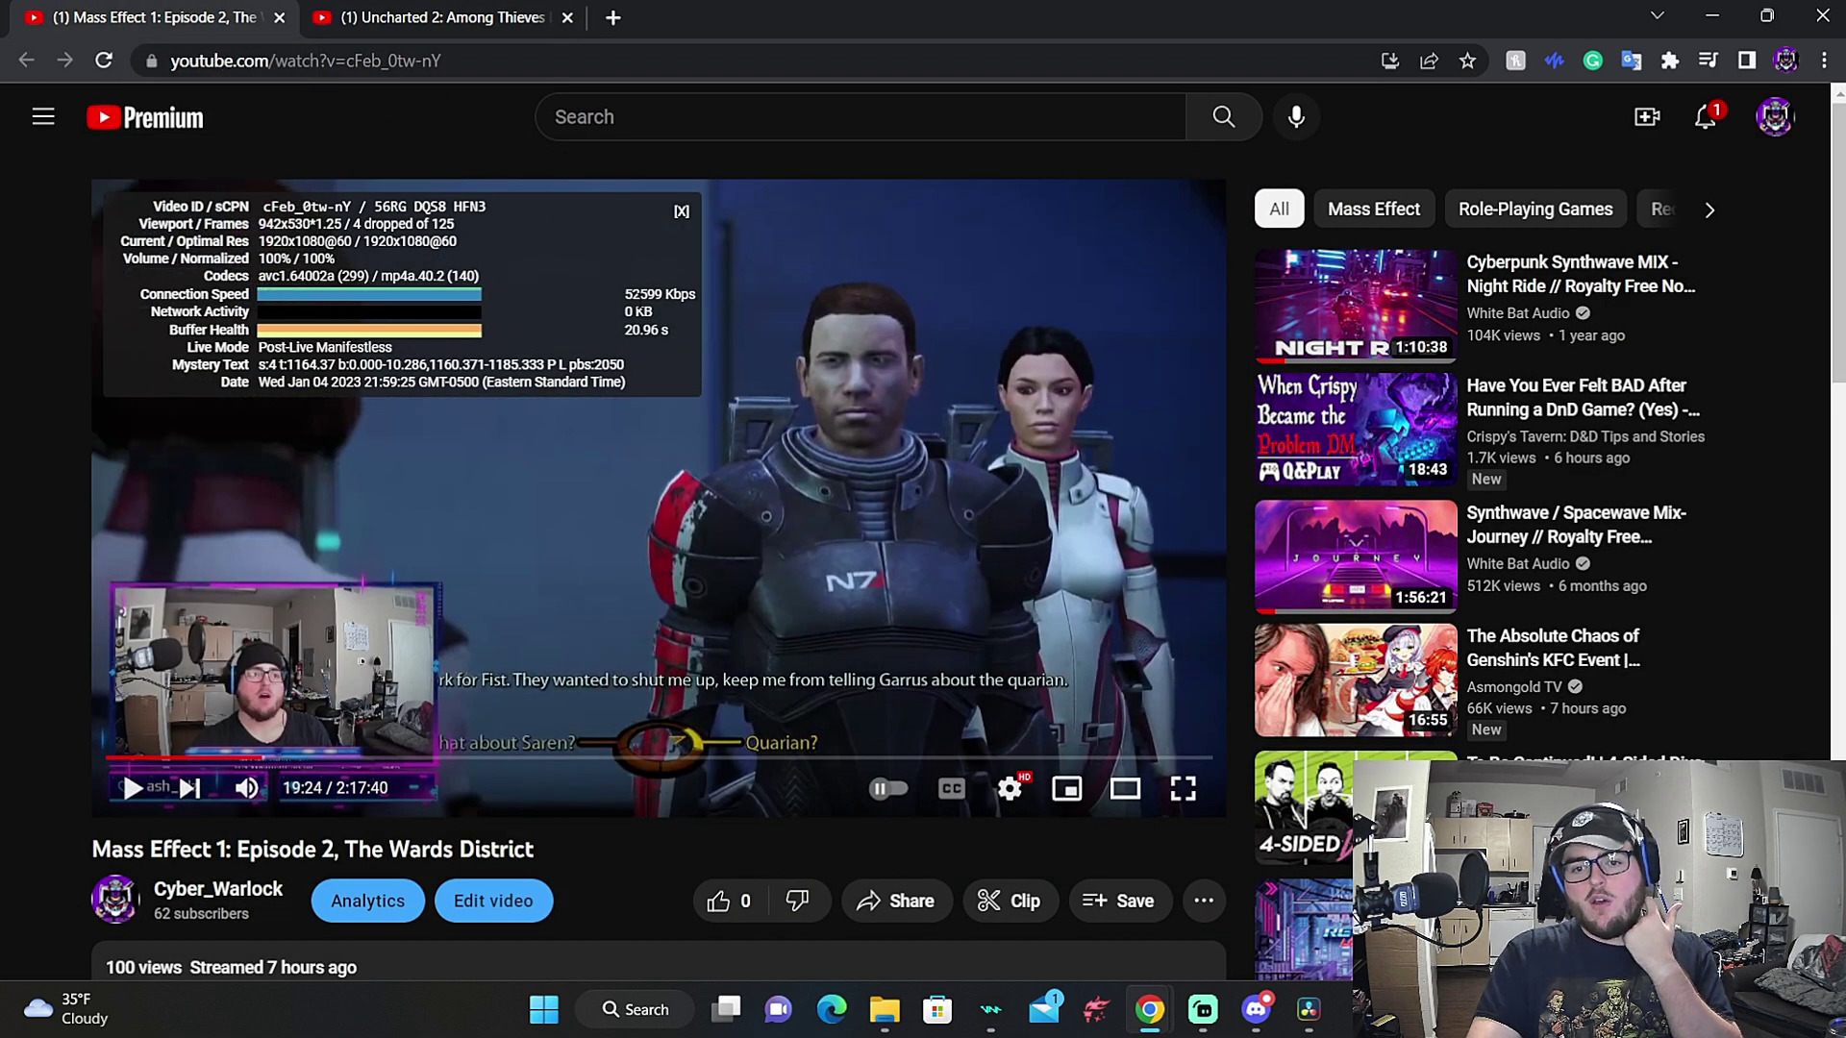
left_click(435, 12)
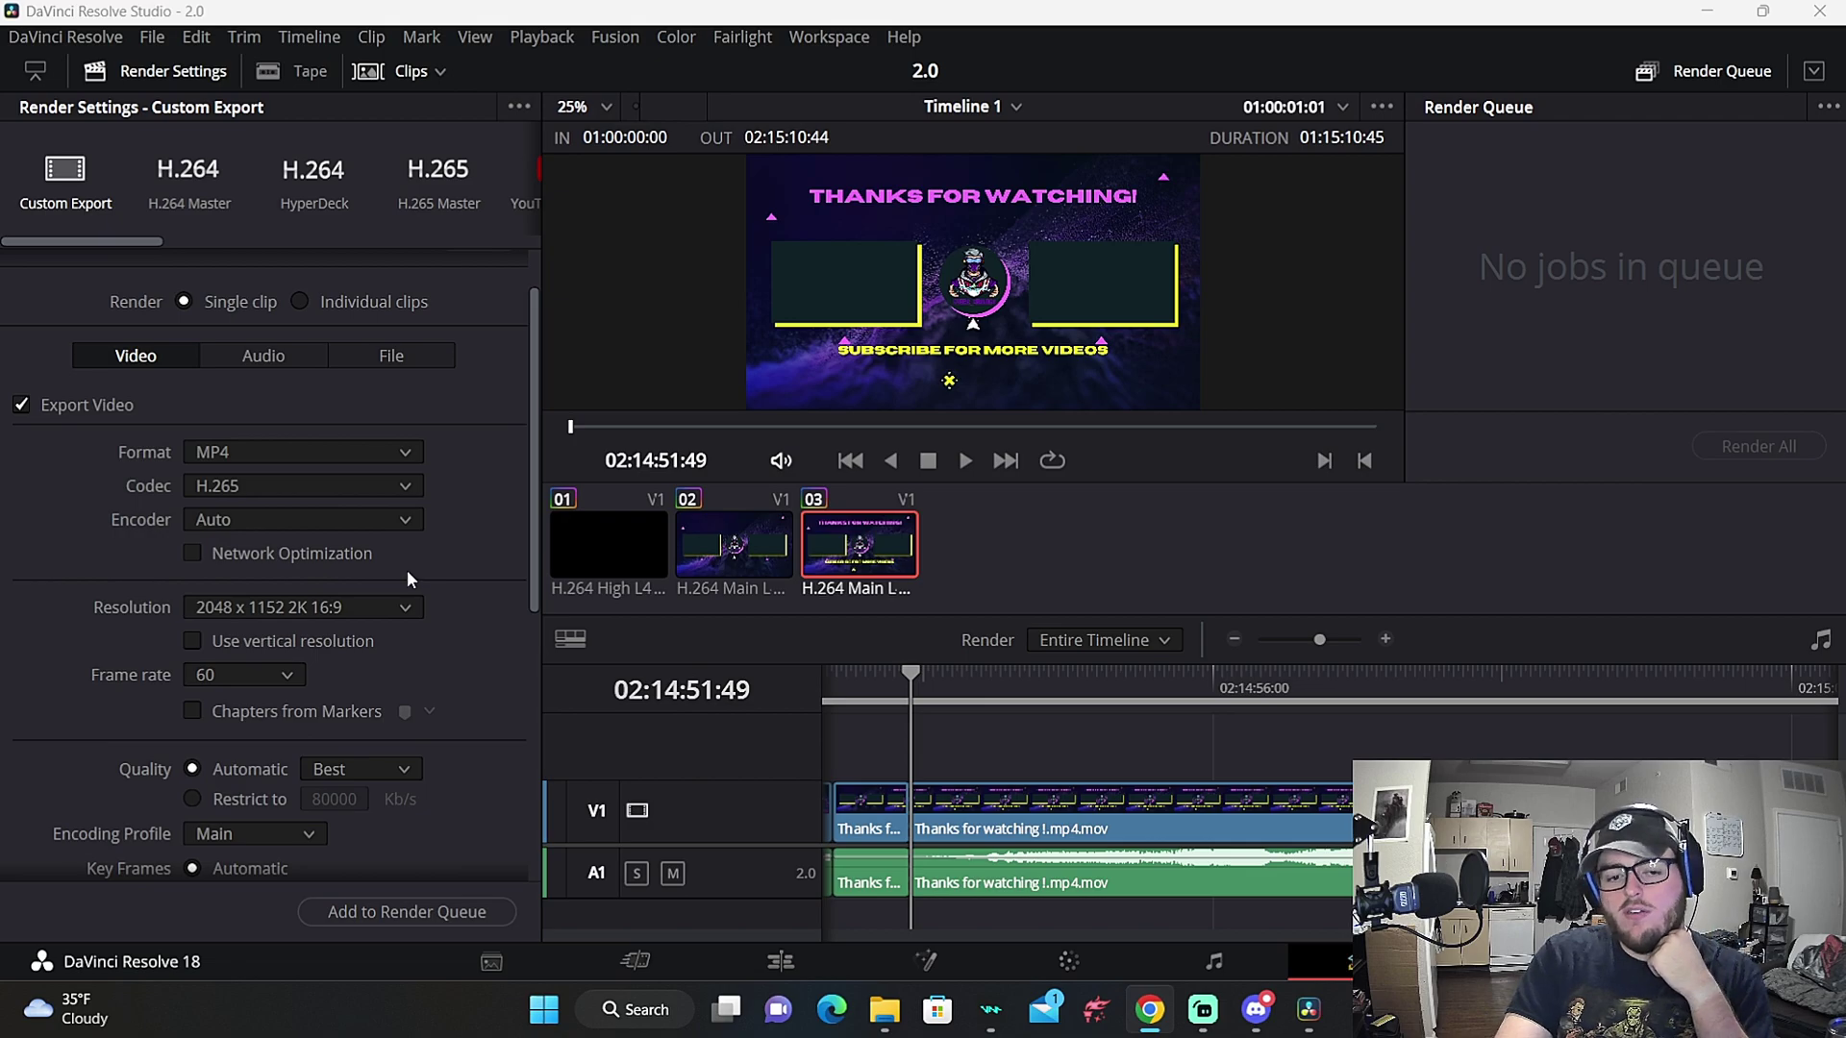
Switch back to DaVinci Resolve and restrict the export quality to 60000 Kb/s
scroll(407, 571, "down", 1)
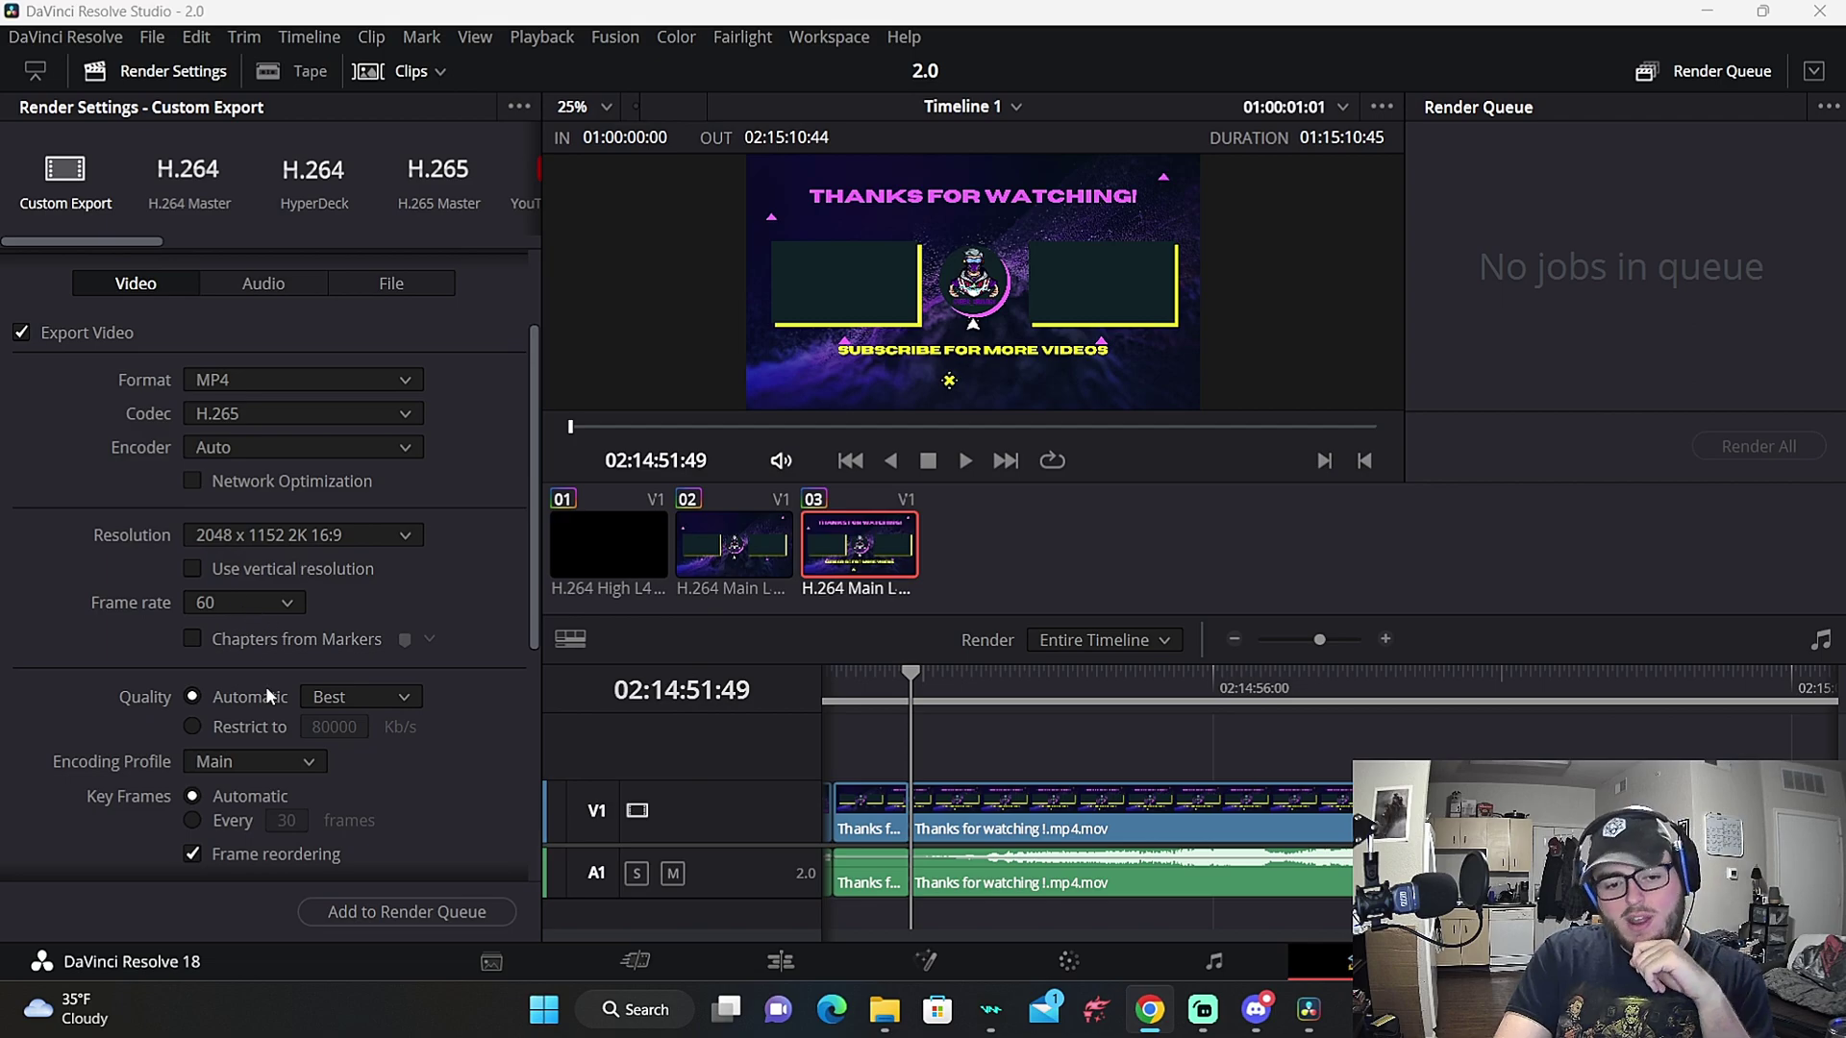
left_click(244, 724)
left_click(348, 727)
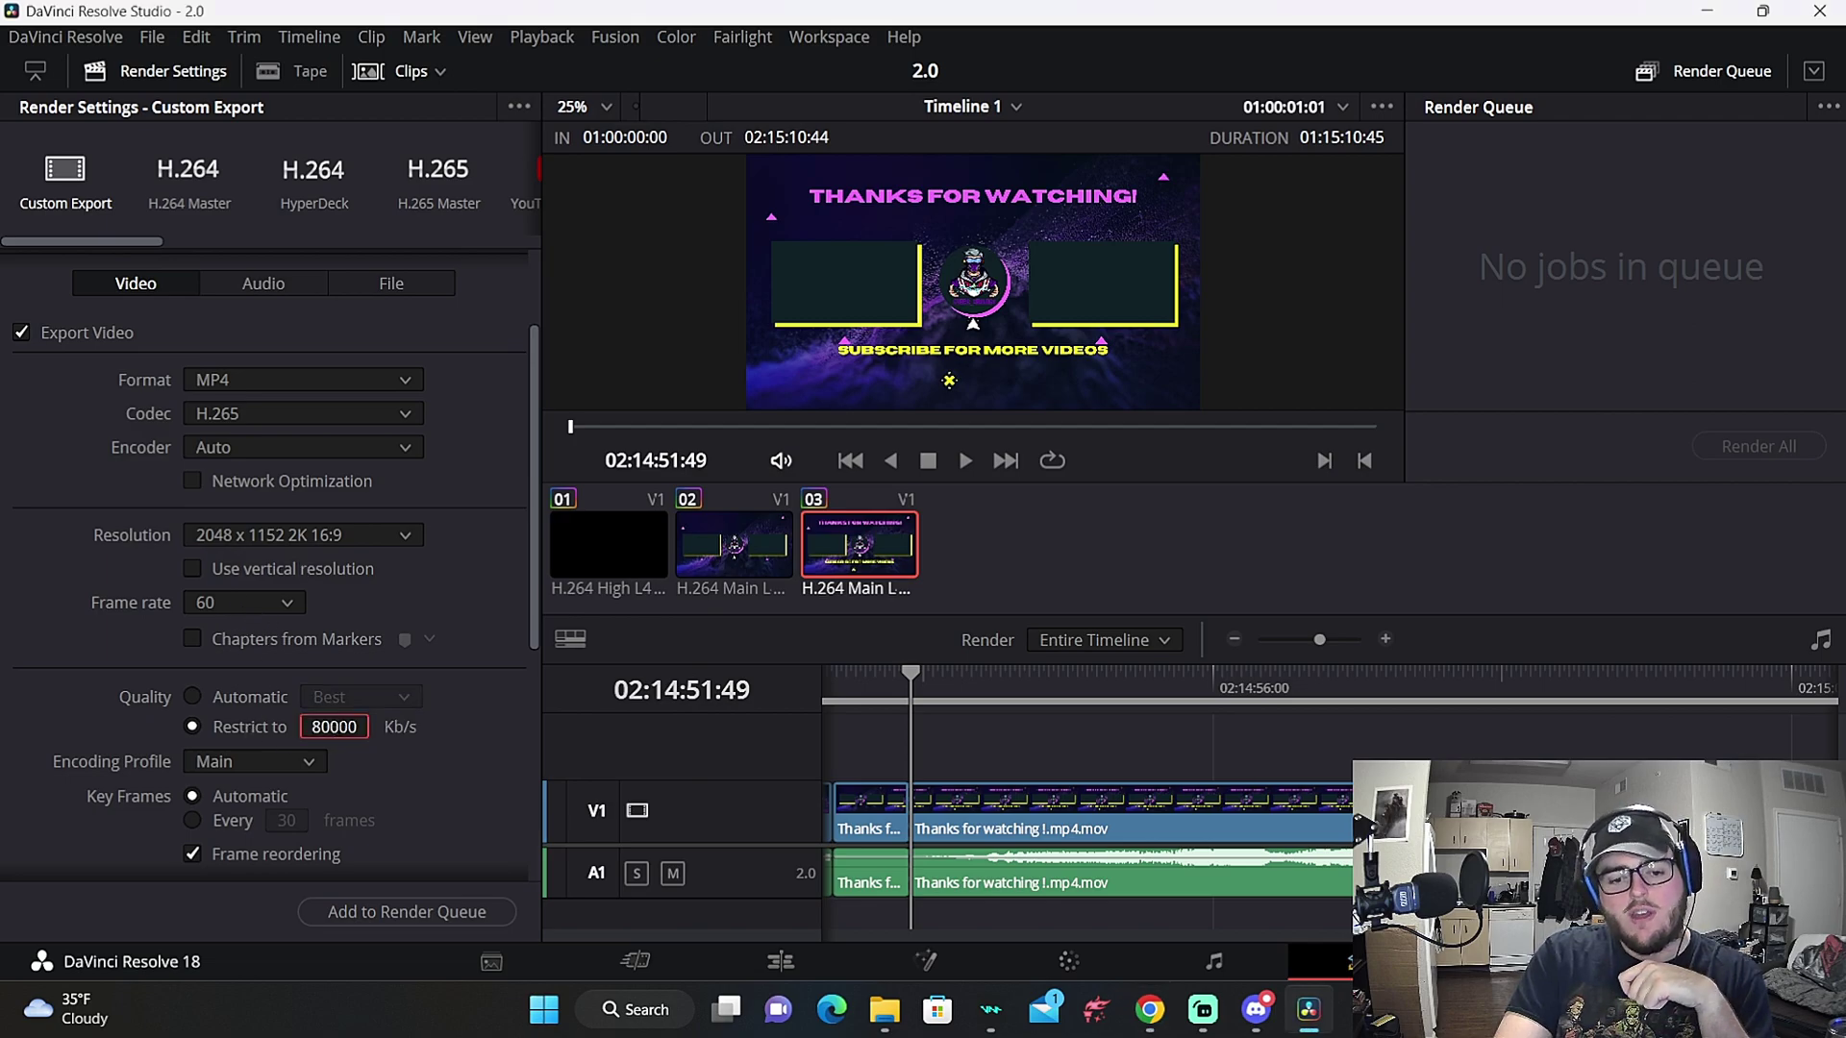
key("BackSpace")
key("BackSpace")
key("BackSpace")
key("BackSpace")
key("BackSpace")
type("60000")
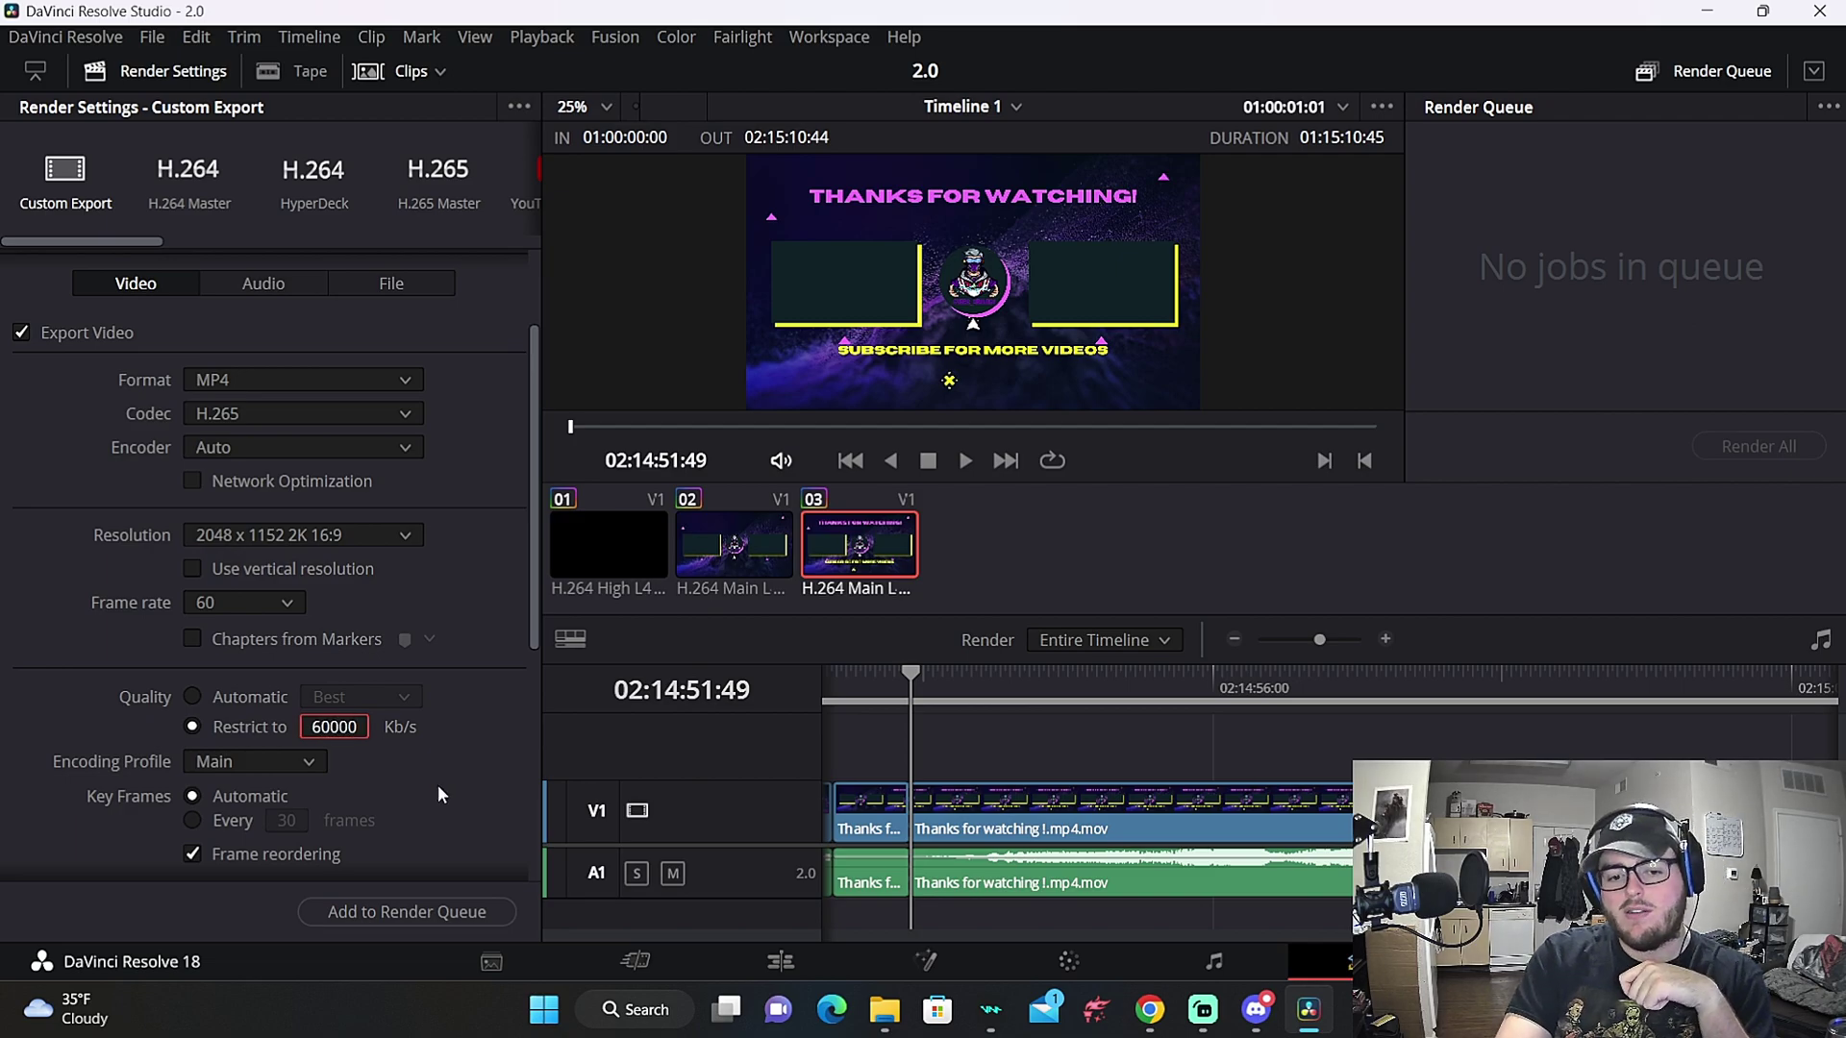
Set the export's rate control to Constant Bitrate
scroll(351, 810, "down", 2)
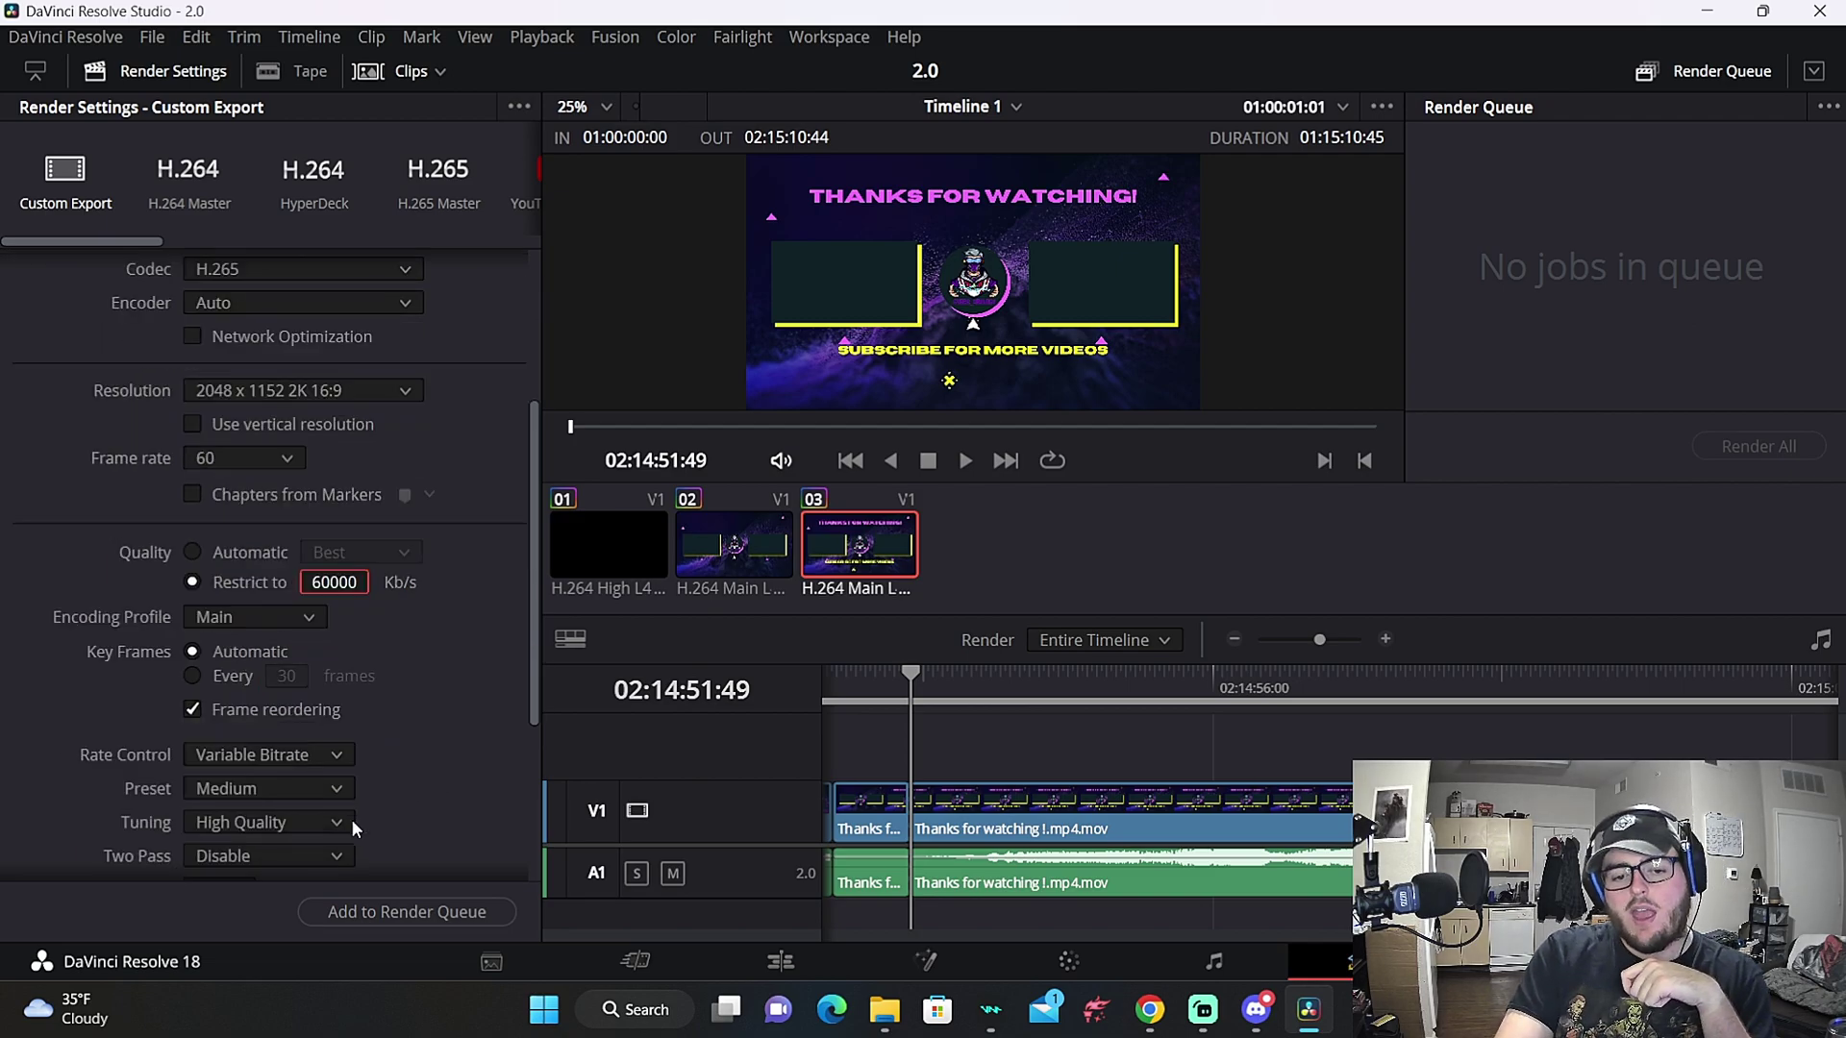
left_click(250, 751)
left_click(261, 838)
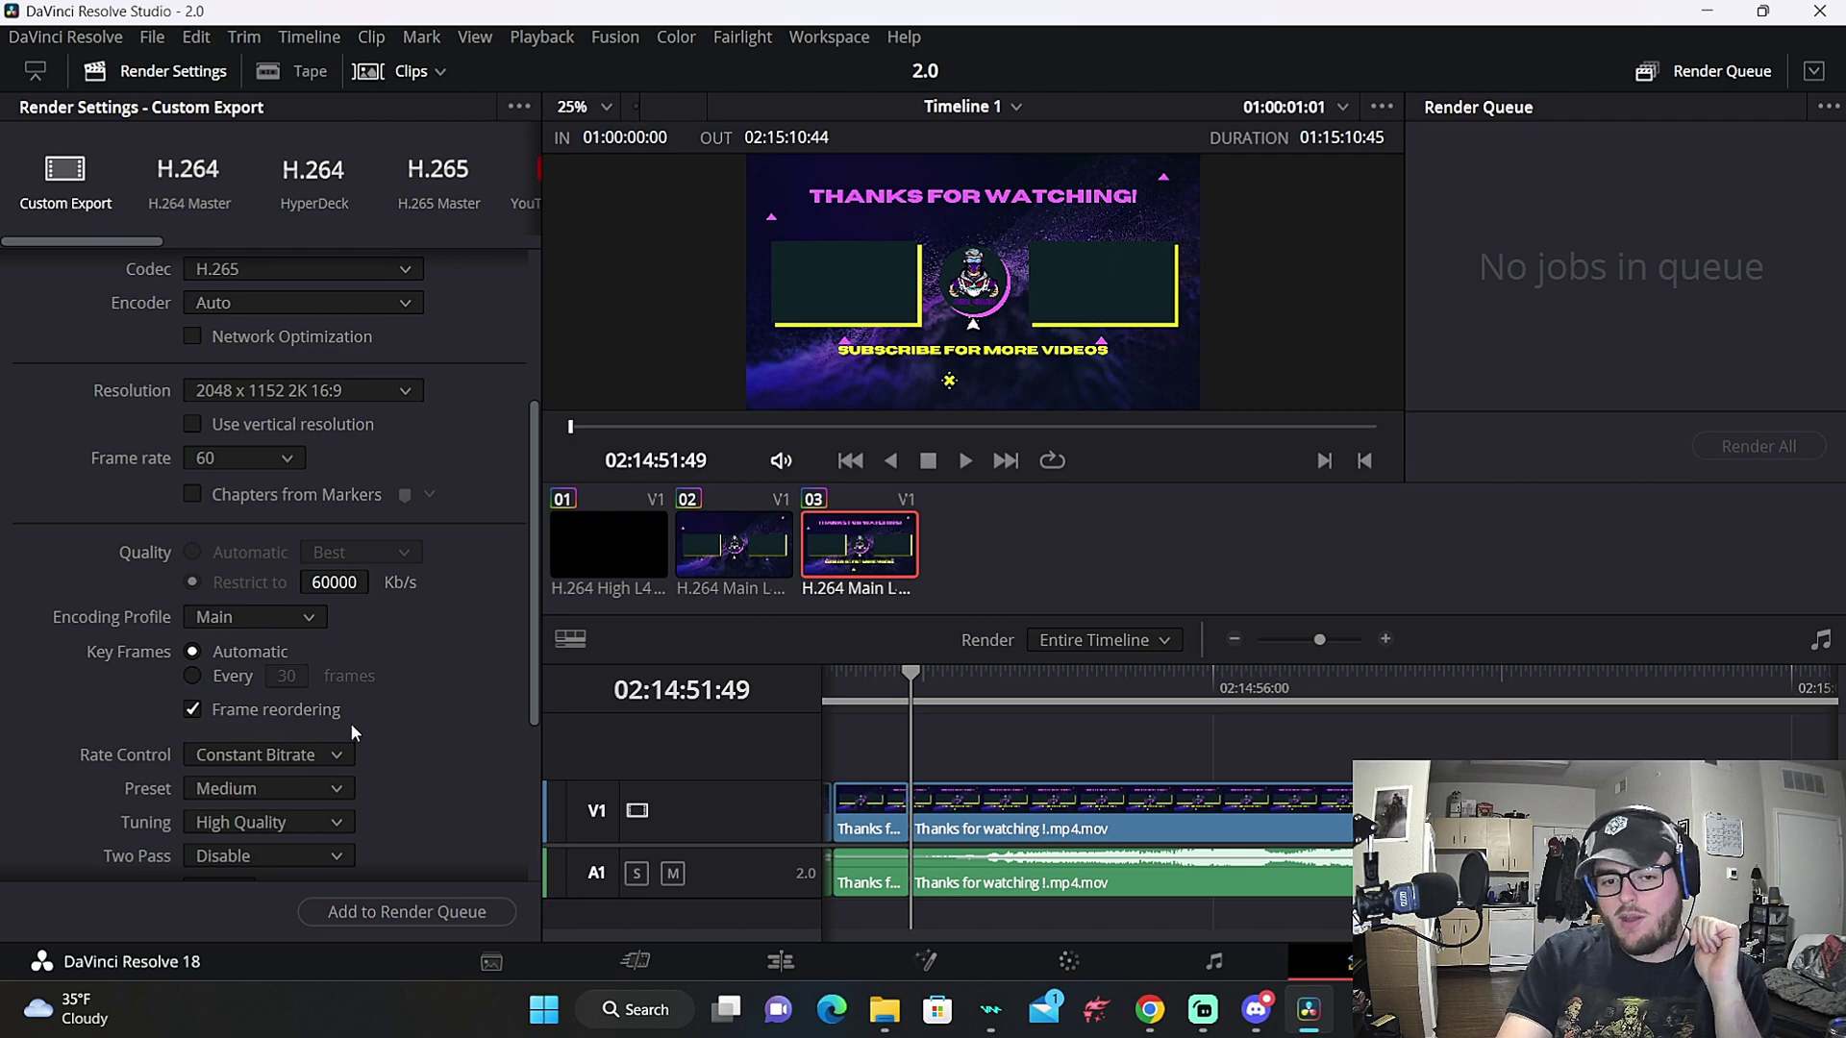
Change the export resolution to 3840 x 2160 Ultra HD
scroll(351, 732, "up", 3)
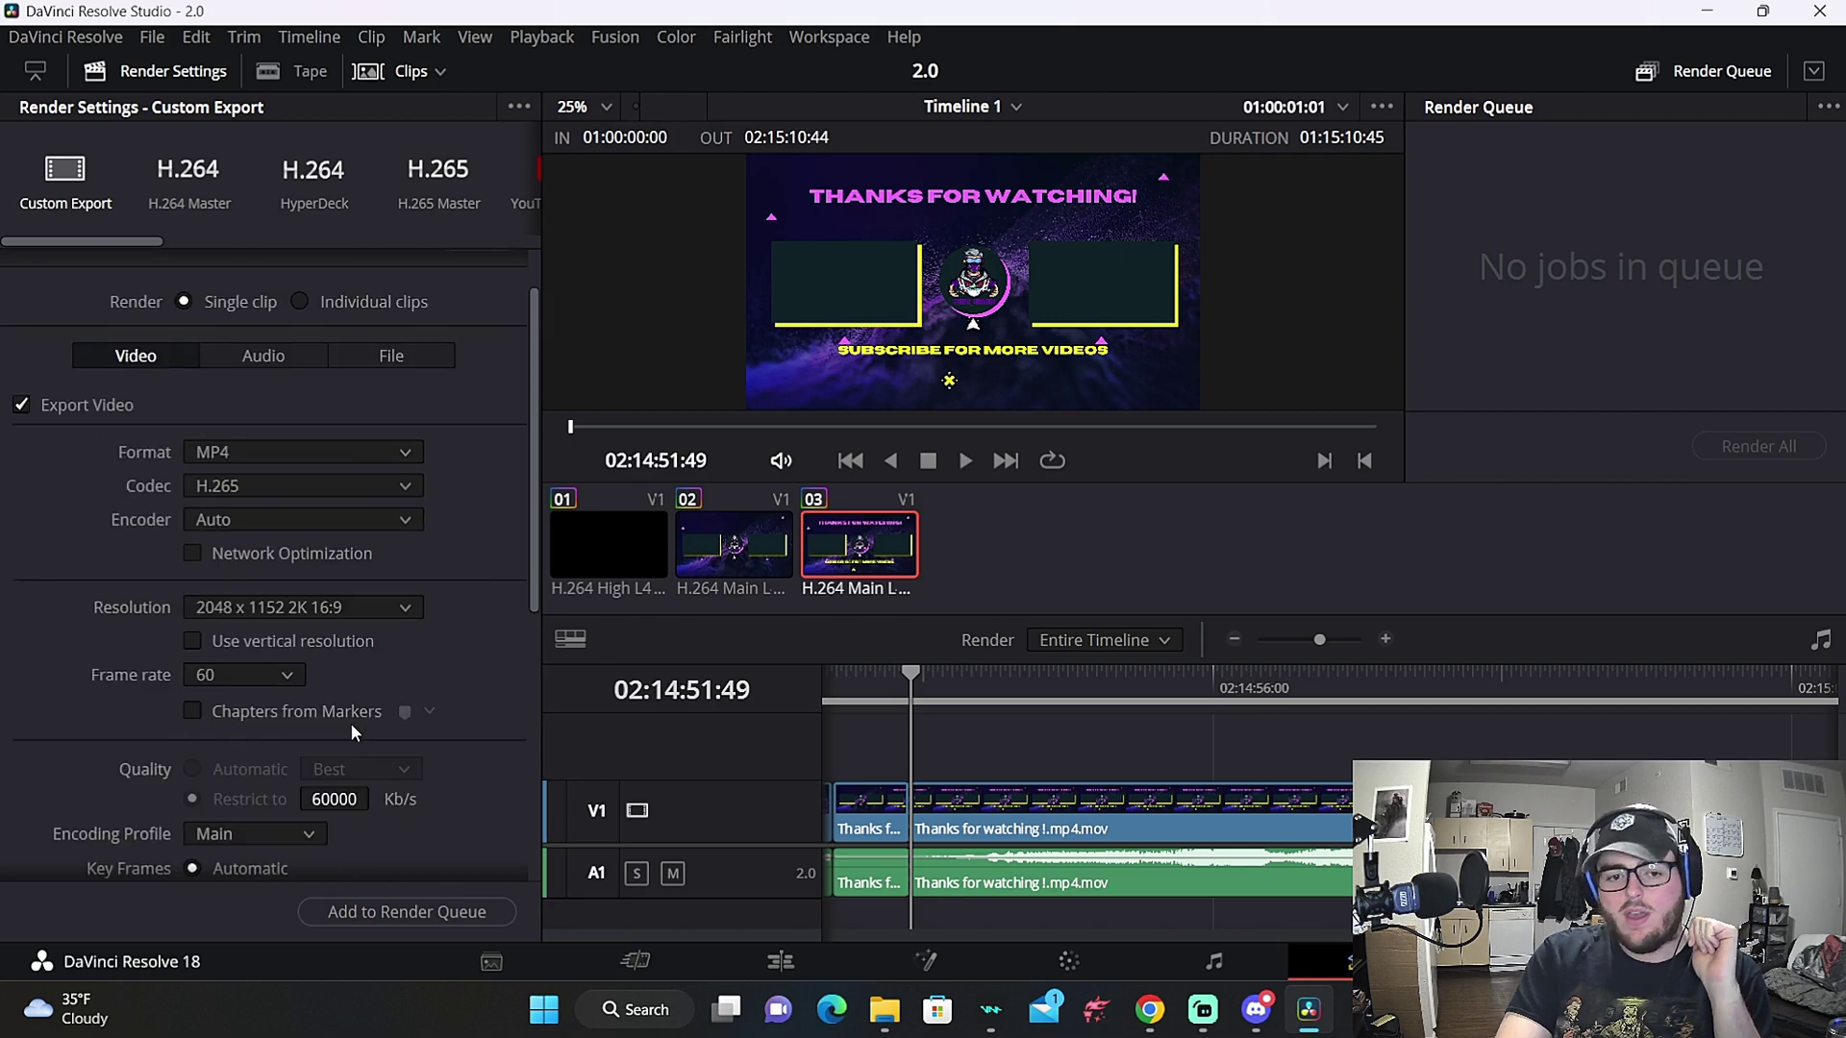
left_click(361, 608)
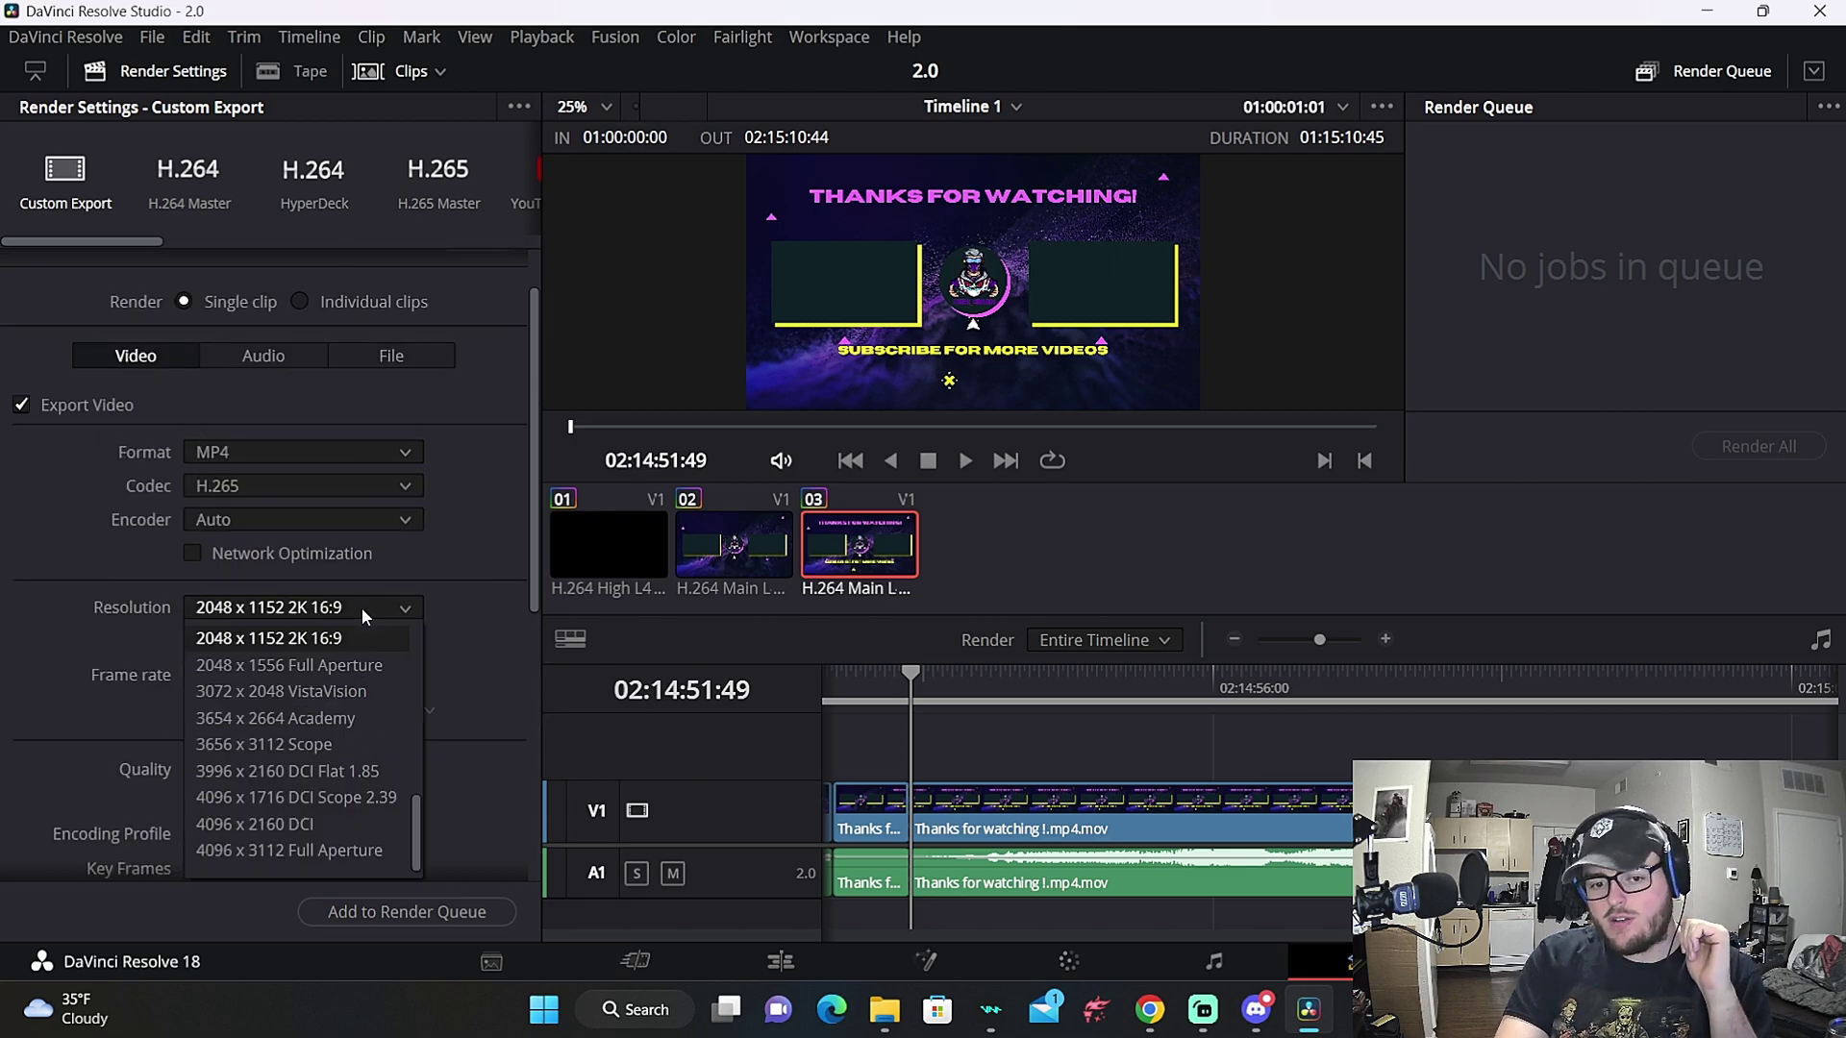
scroll(354, 646, "up", 2)
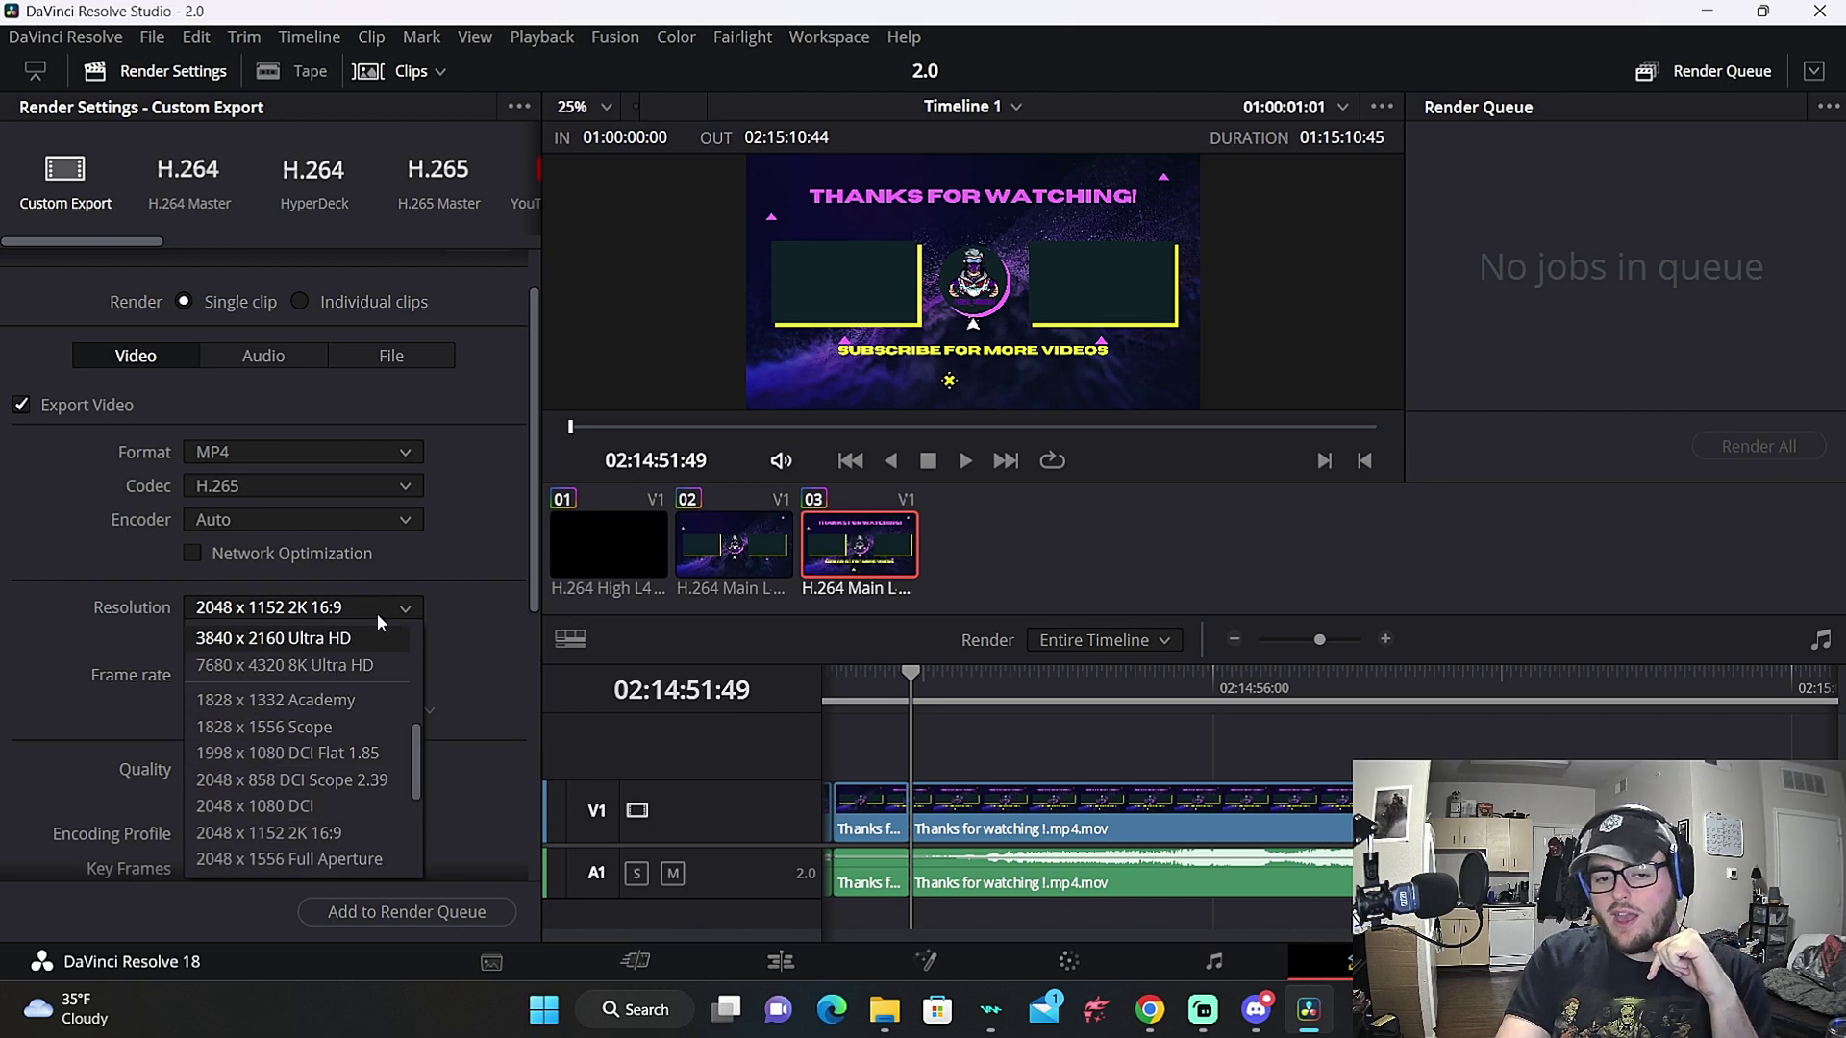
left_click(354, 610)
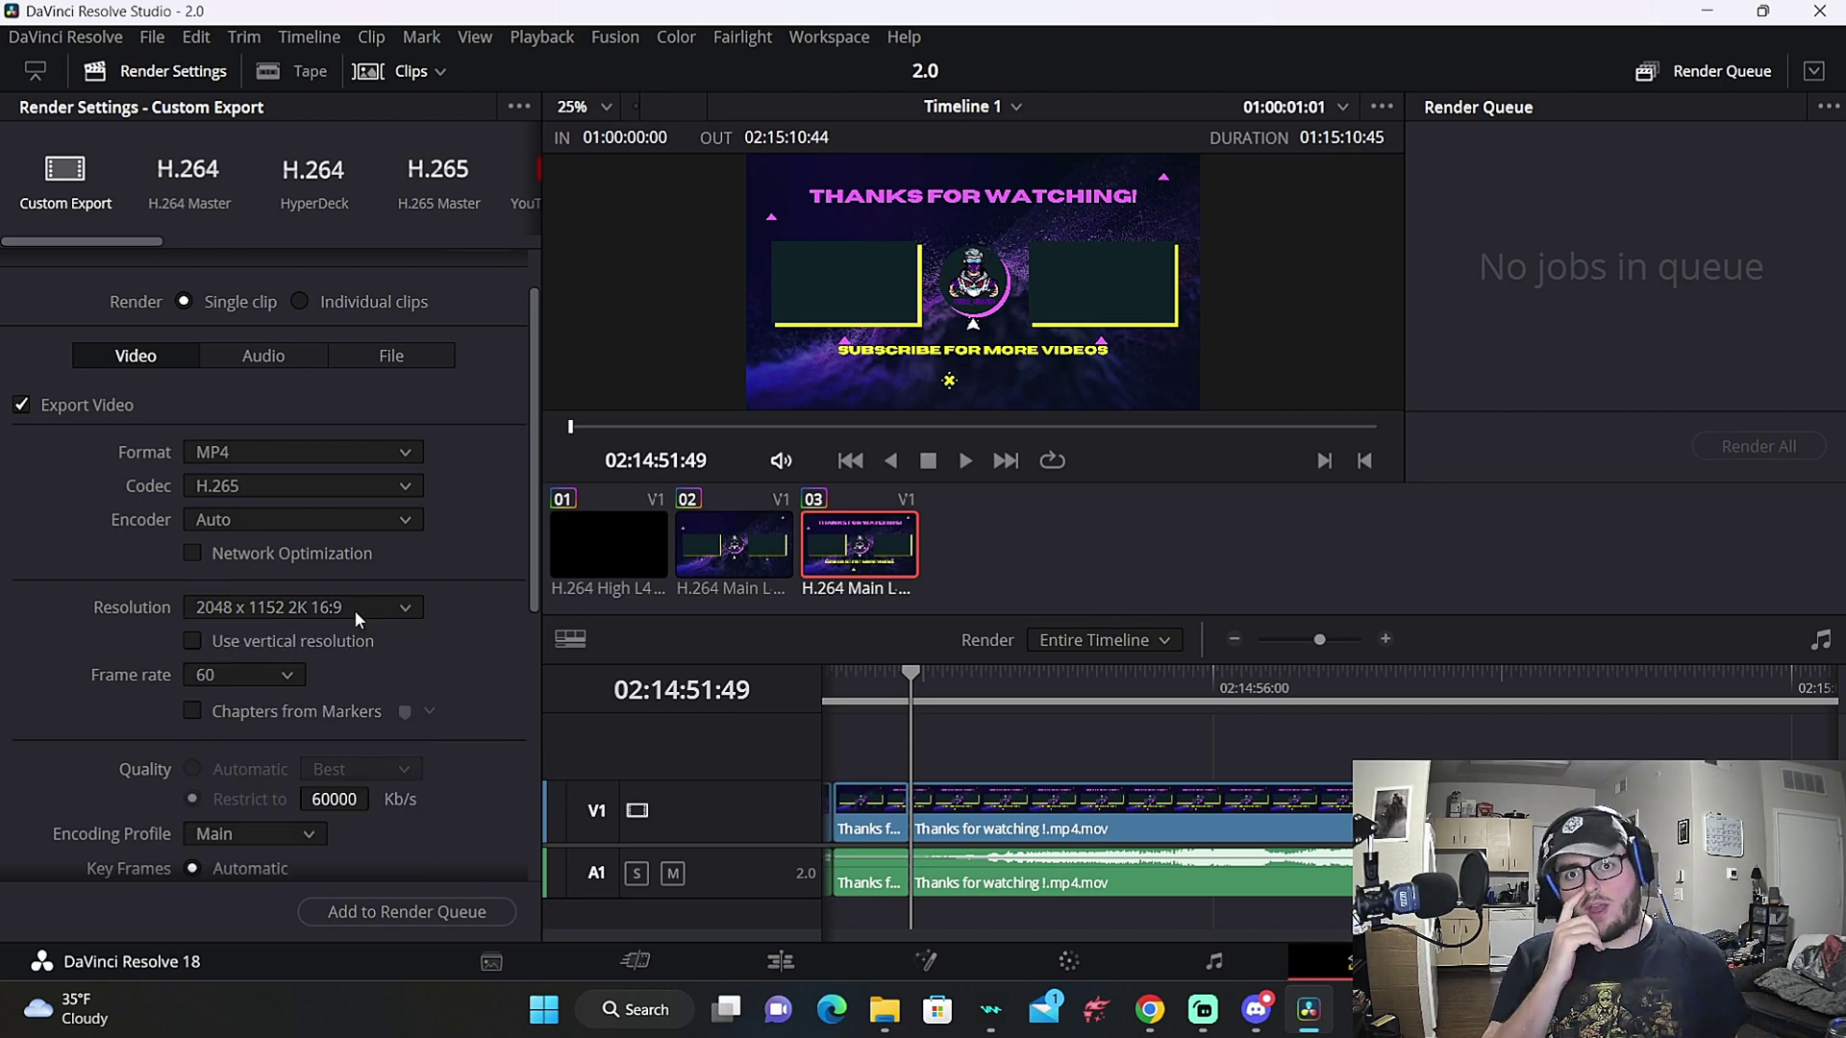
left_click(354, 609)
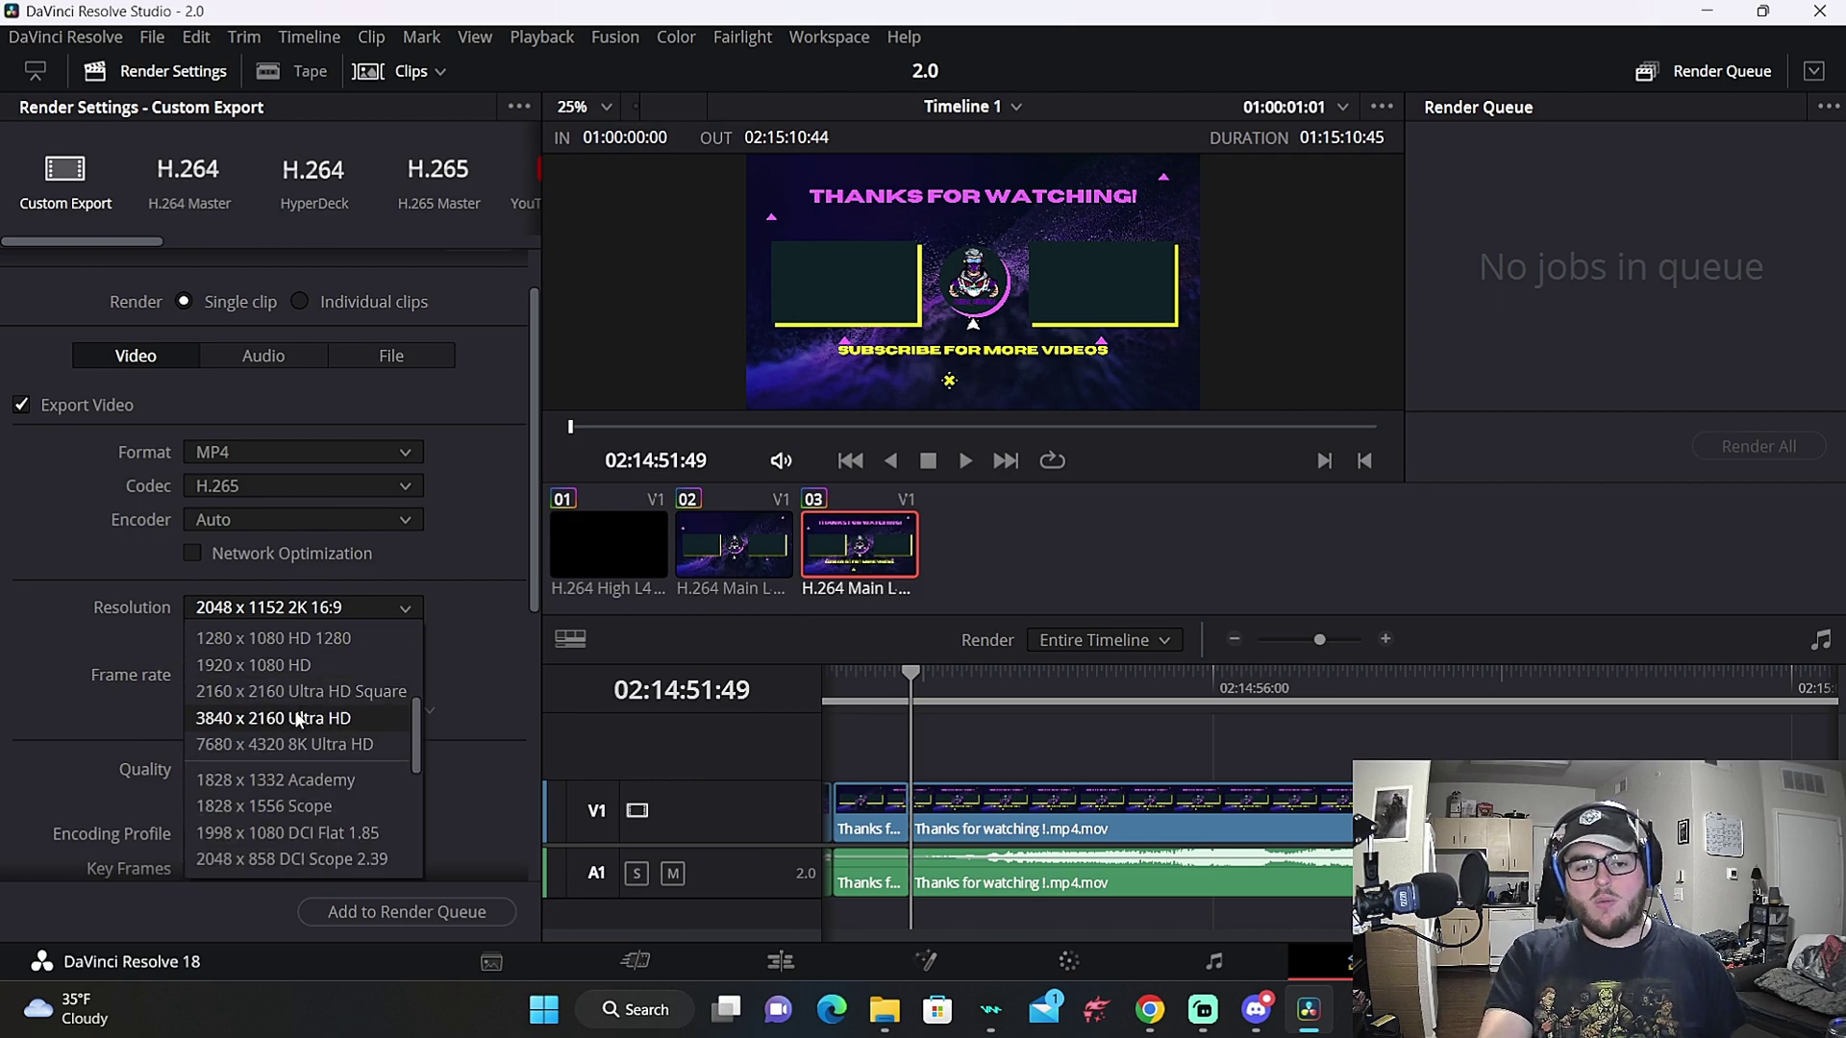
left_click(299, 719)
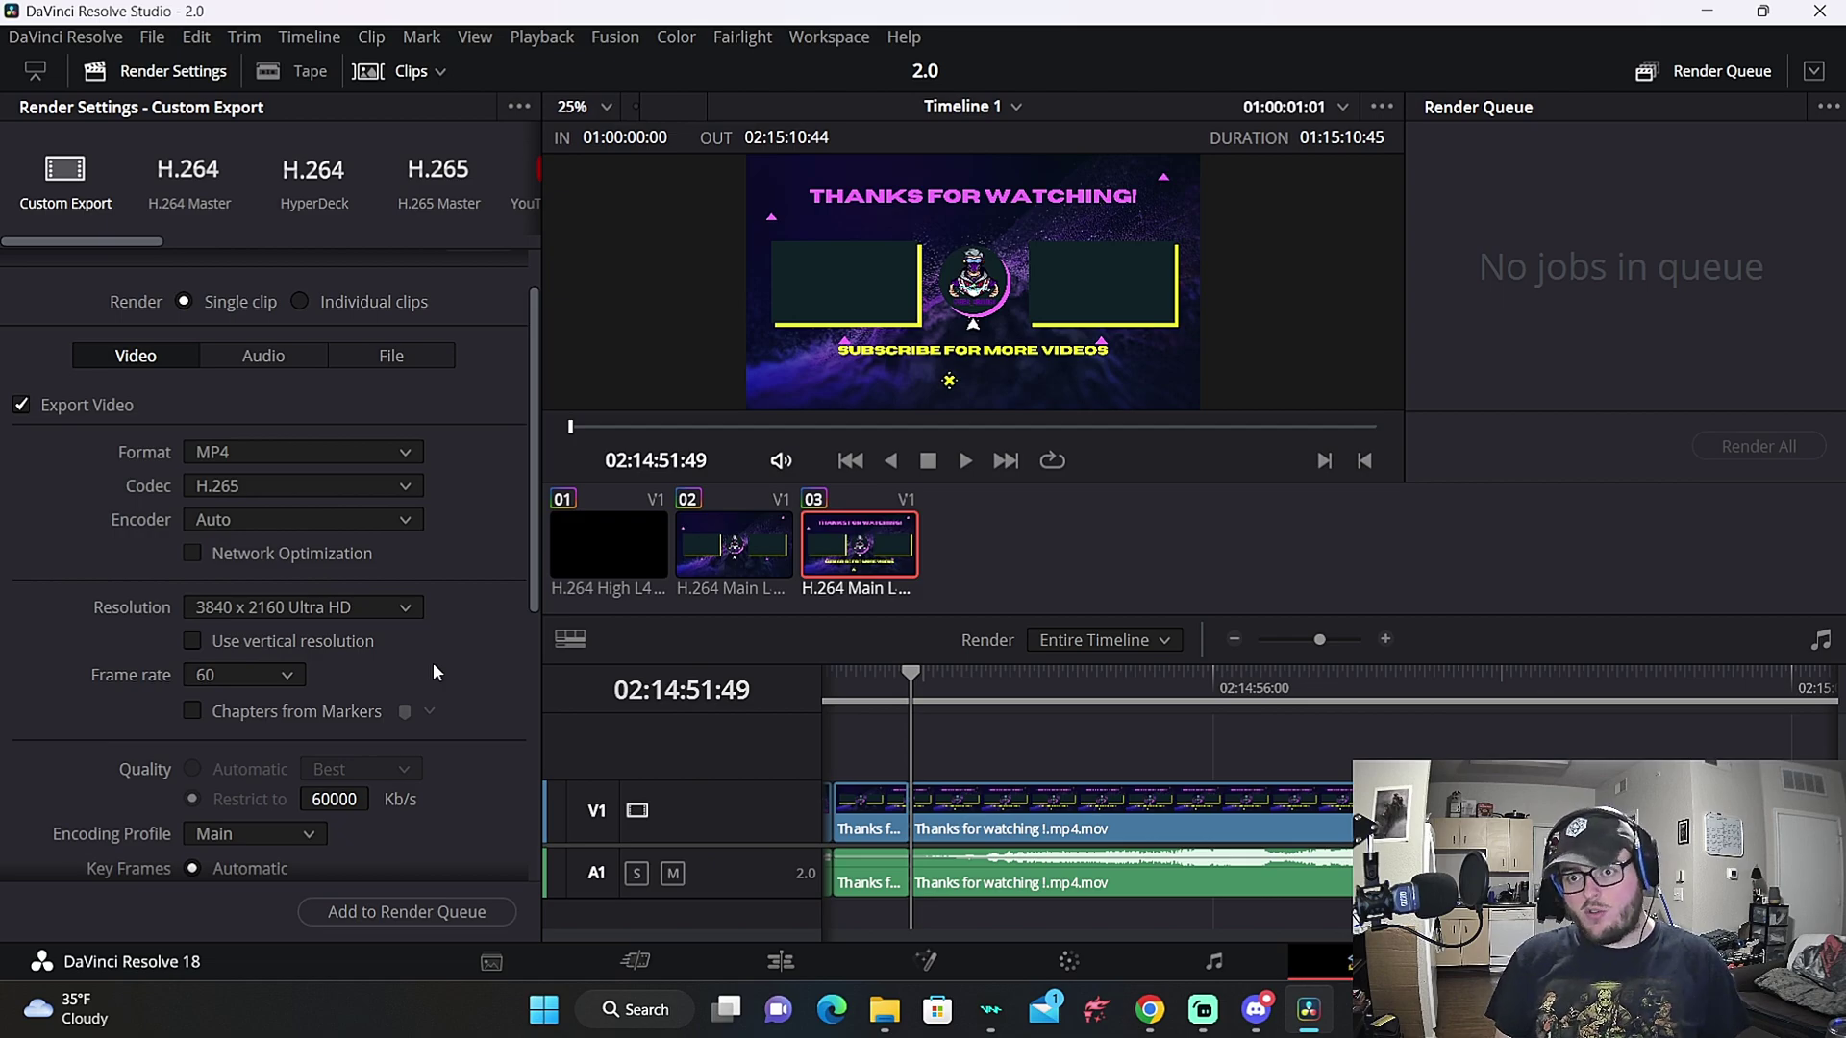
scroll(433, 662, "down", 3)
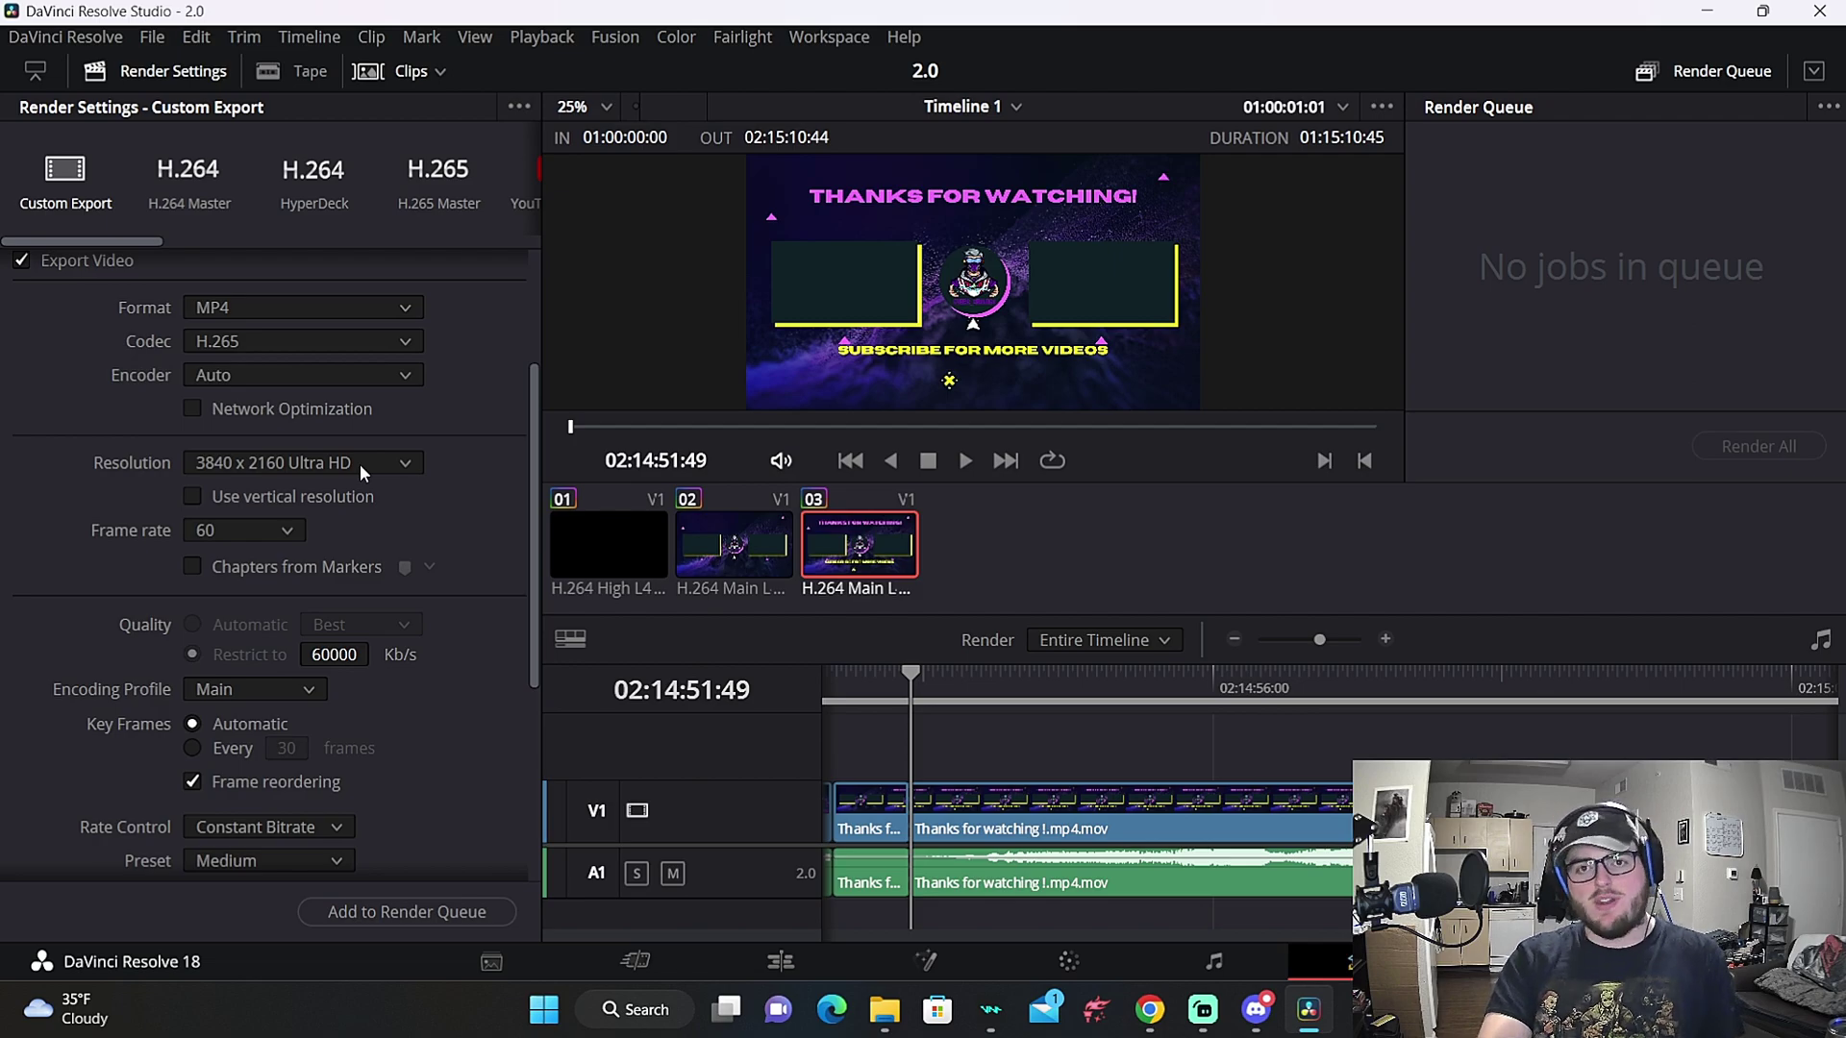
Change the export resolution to 2048 x 1152 2K 16:9
scroll(359, 464, "down", 2)
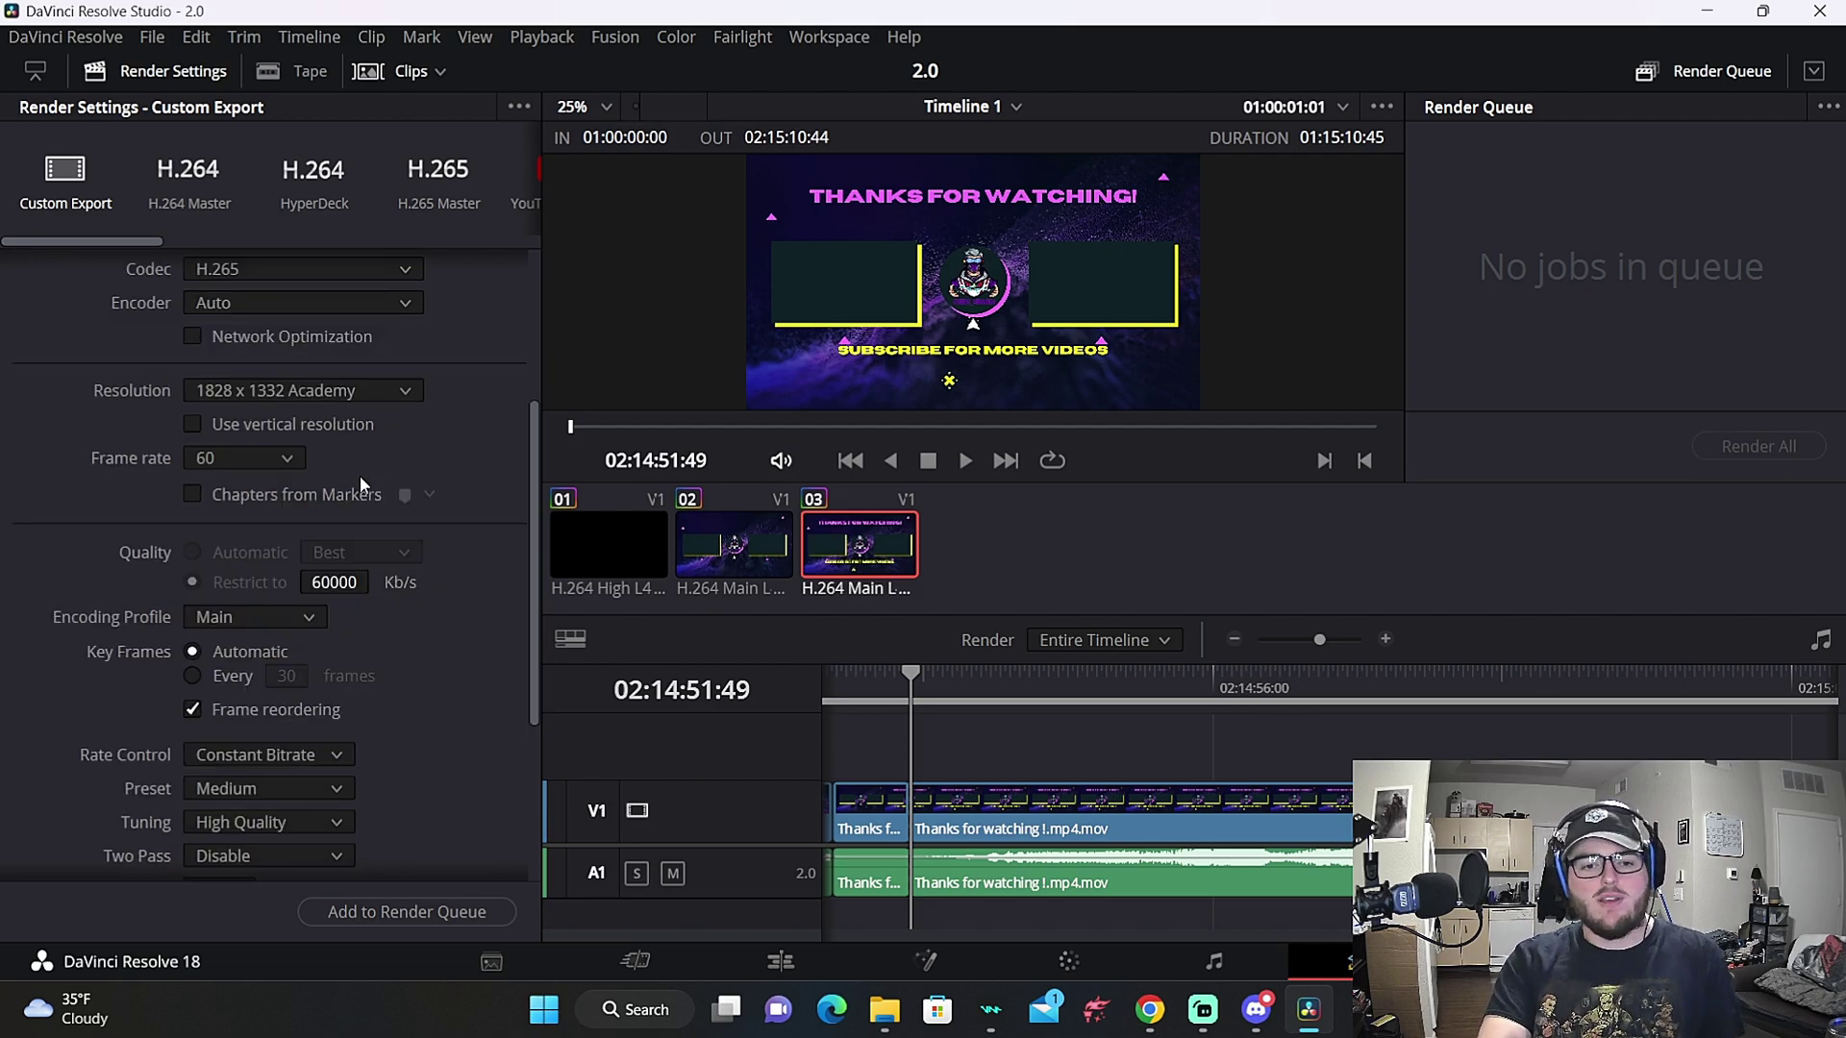
left_click(325, 394)
scroll(356, 596, "down", 4)
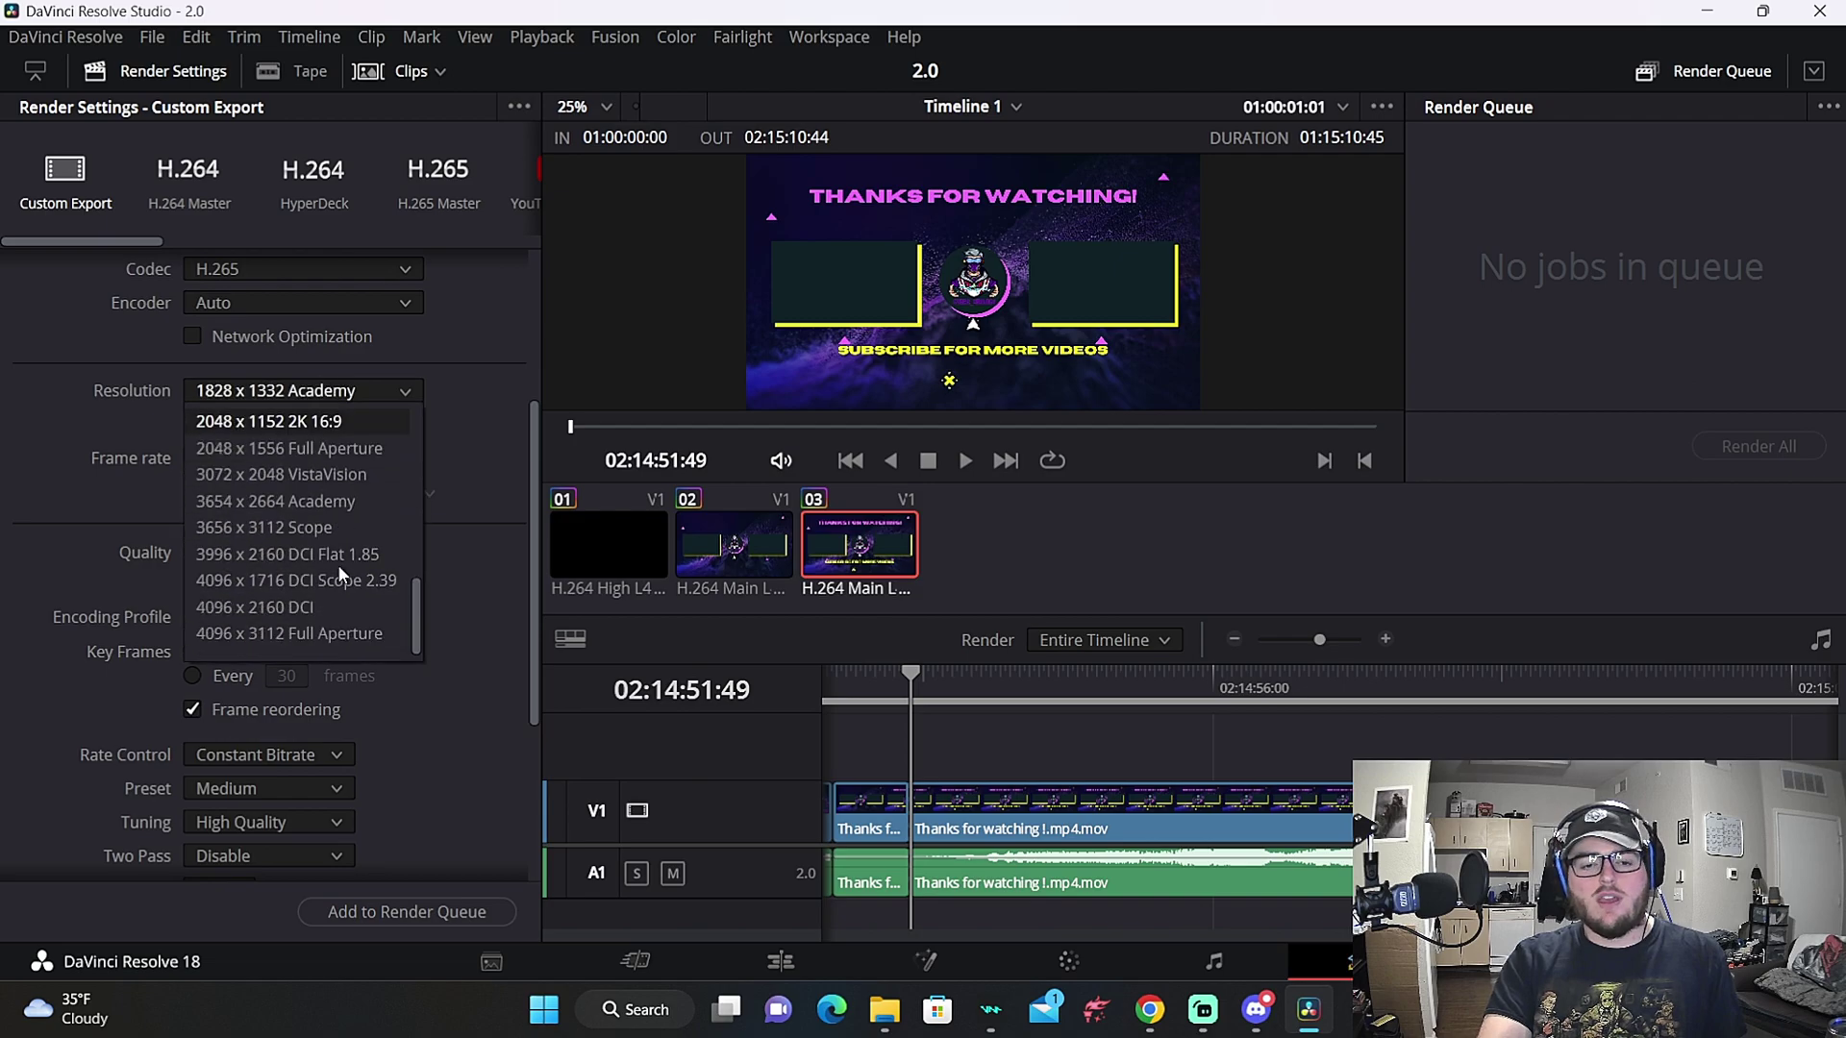
scroll(319, 510, "up", 2)
left_click(327, 556)
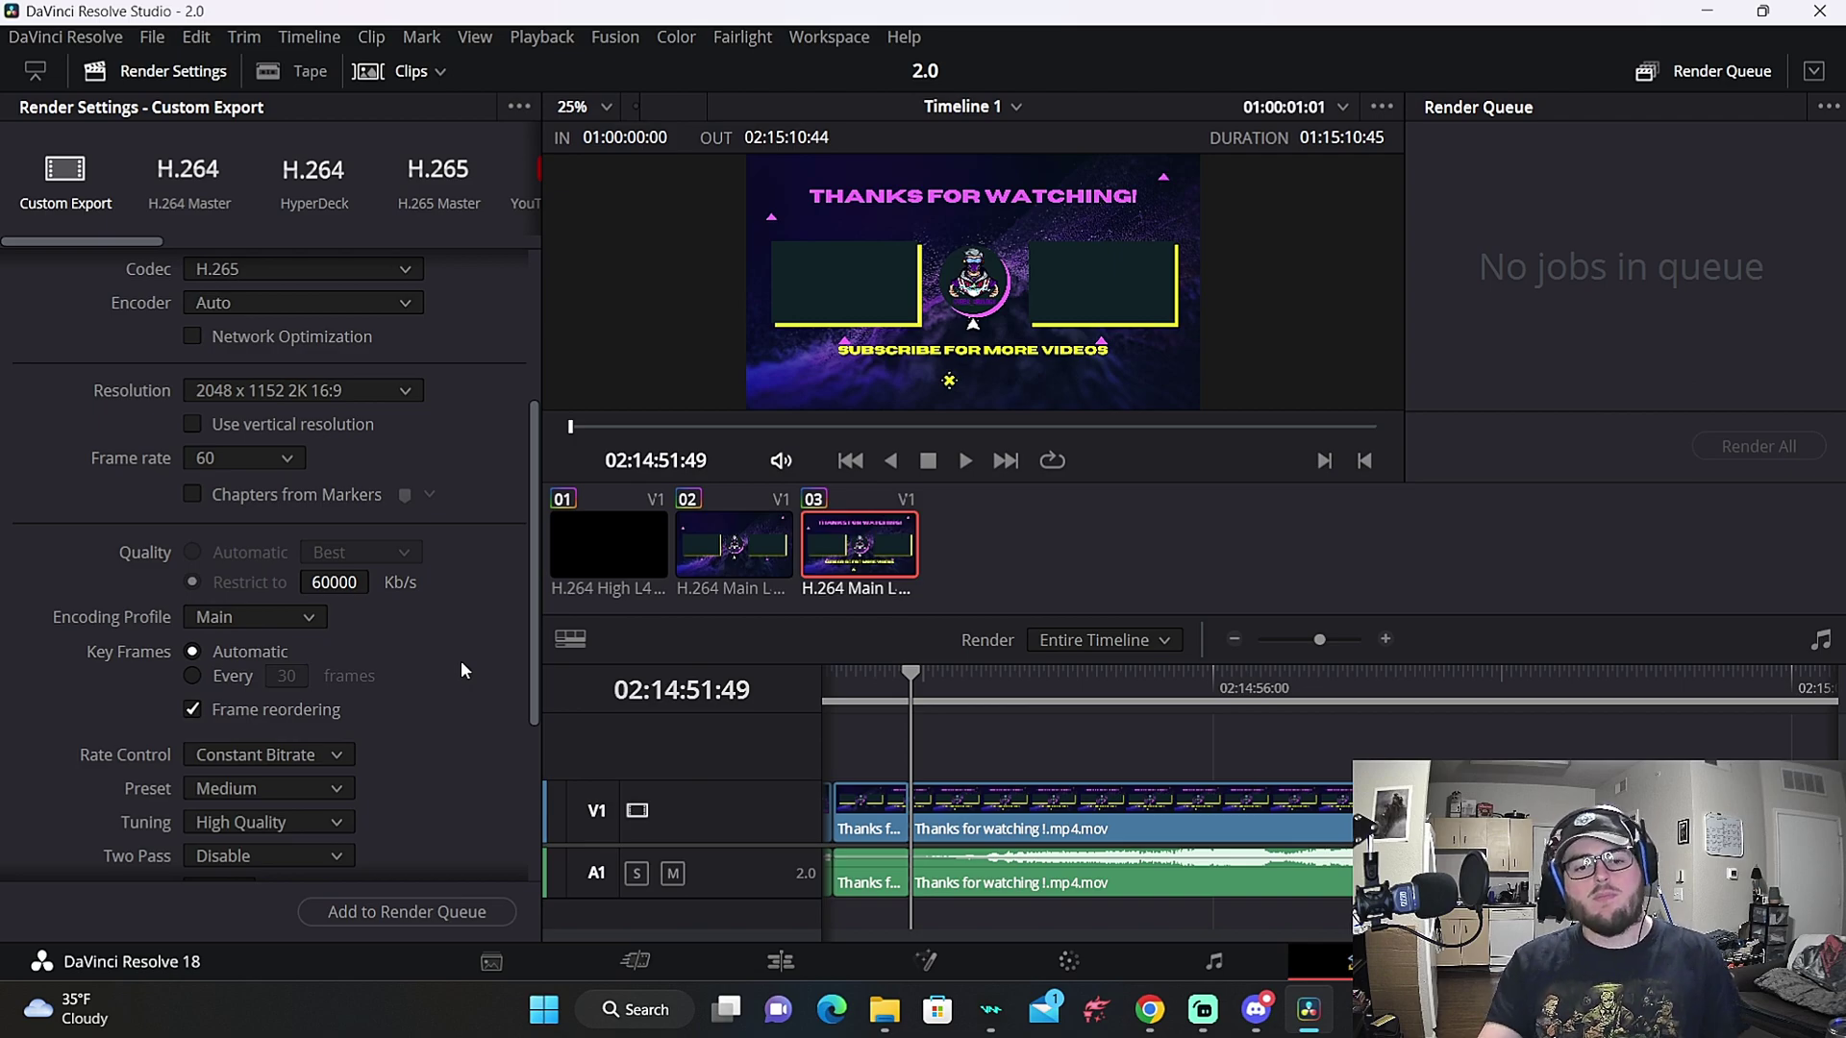
Add the timeline export to the render queue, accepting the render resolution that is higher than the timeline resolution
scroll(457, 661, "down", 3)
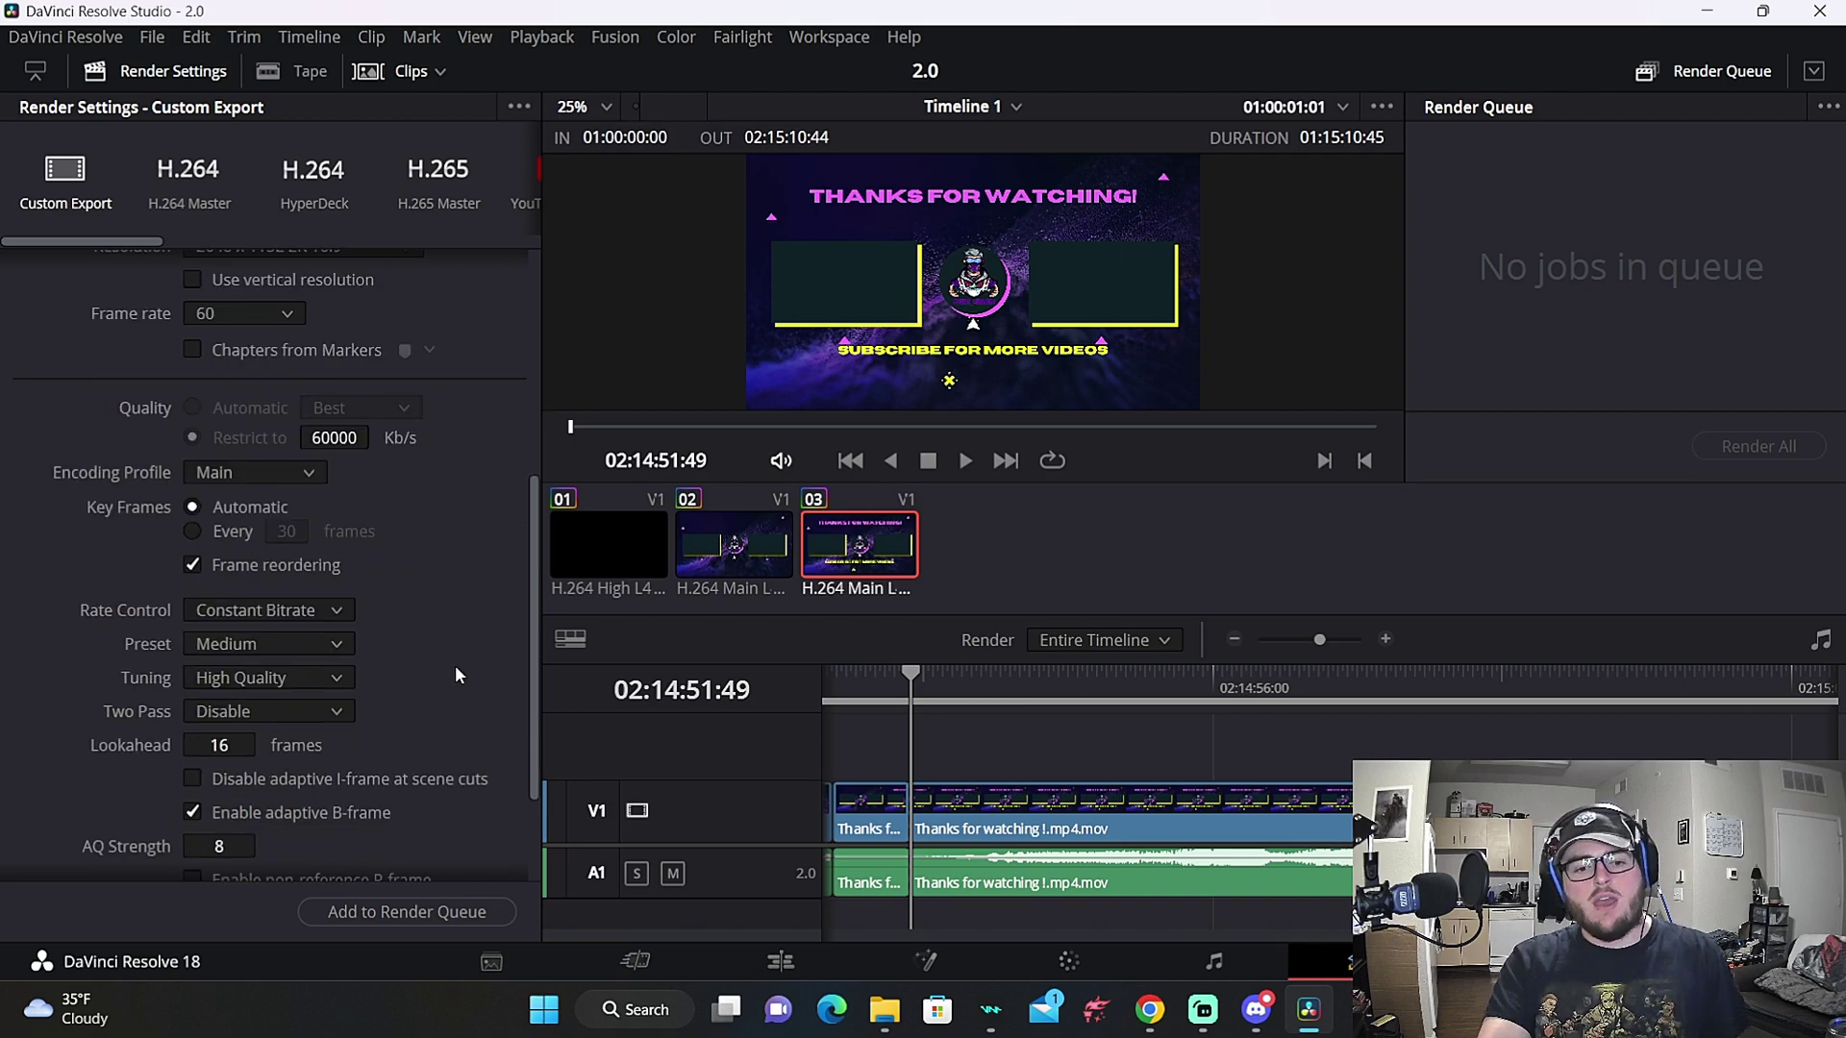
left_click(413, 913)
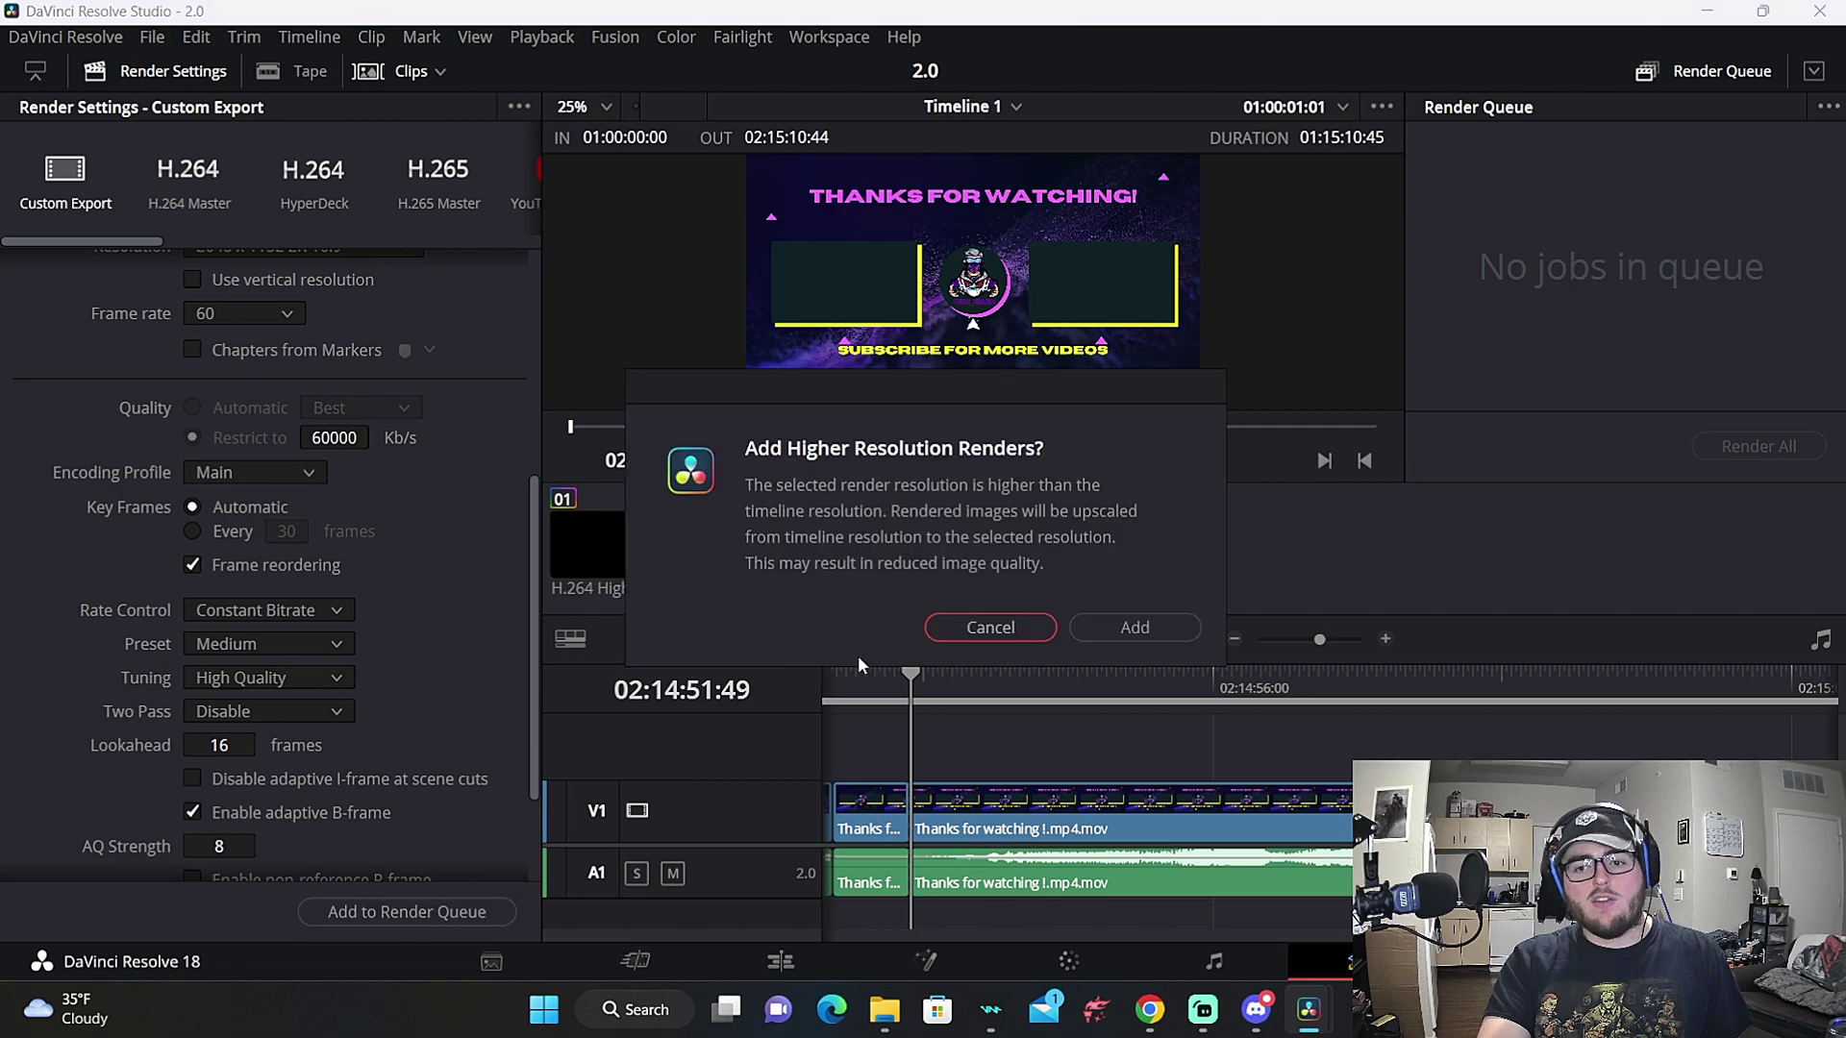
left_click(1107, 624)
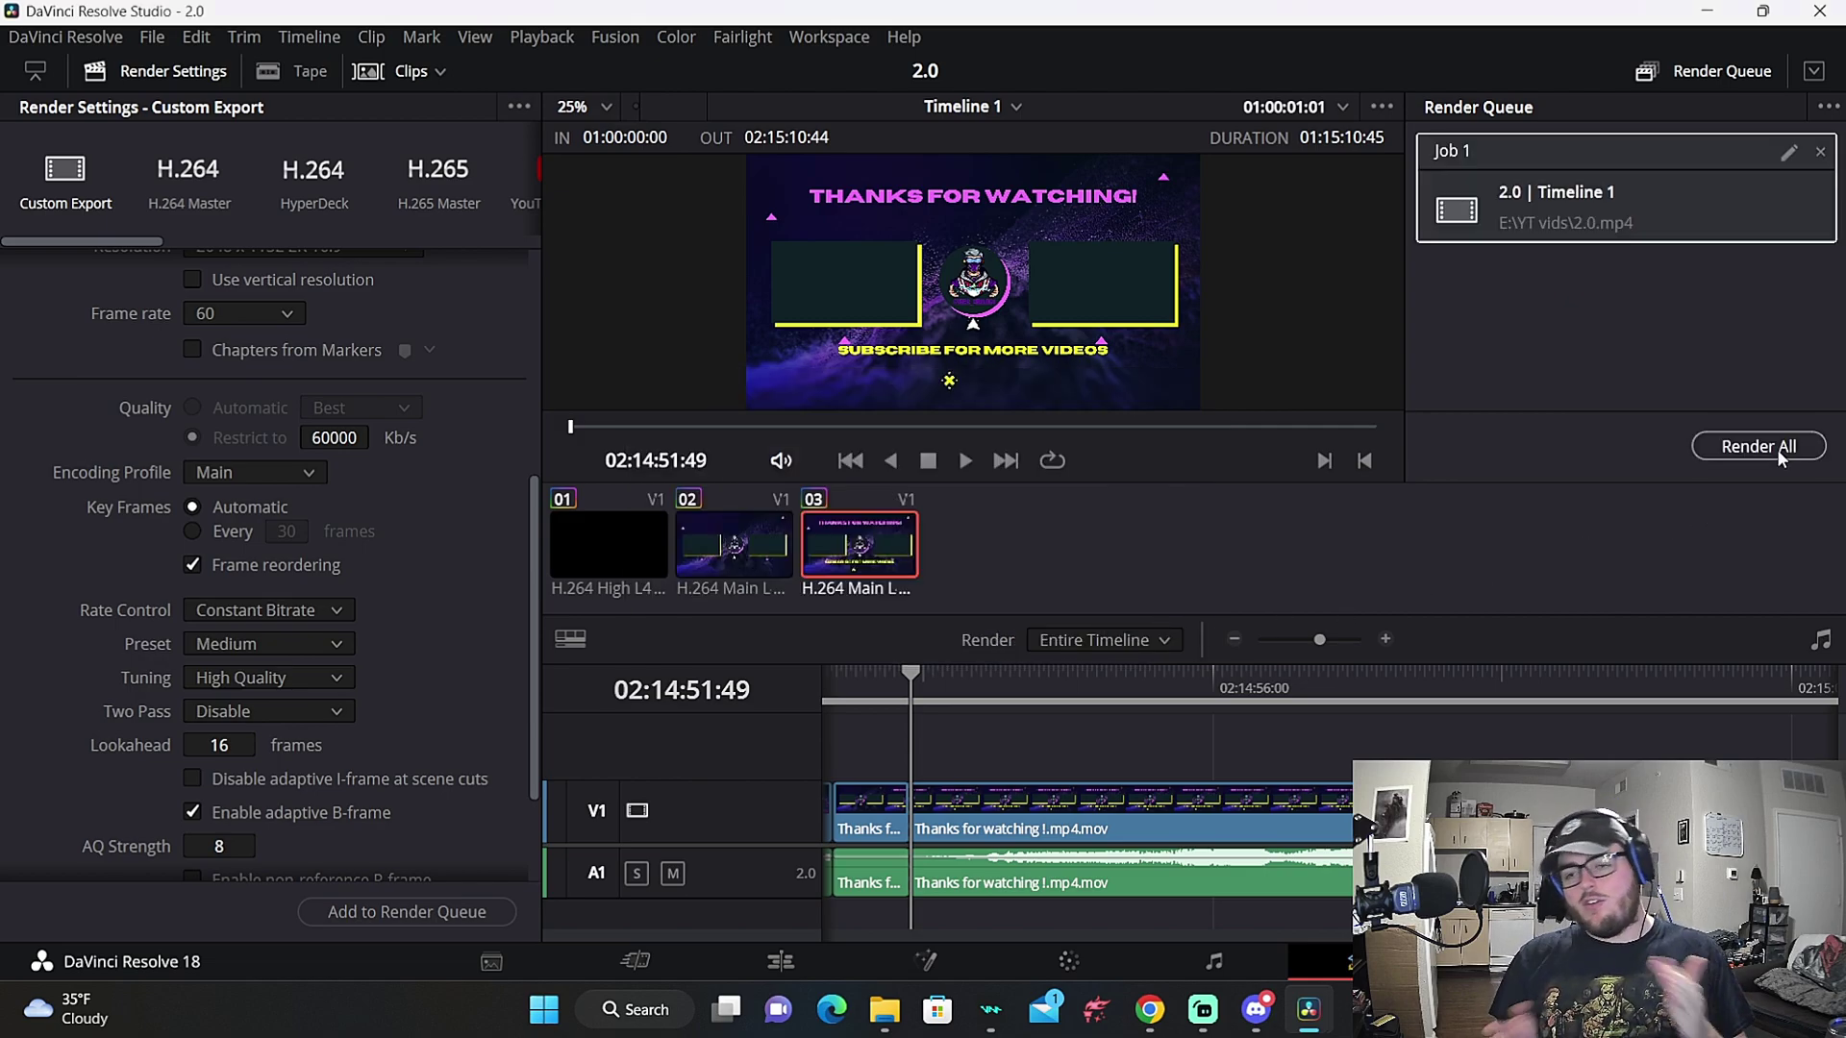
scroll(346, 480, "up", 6)
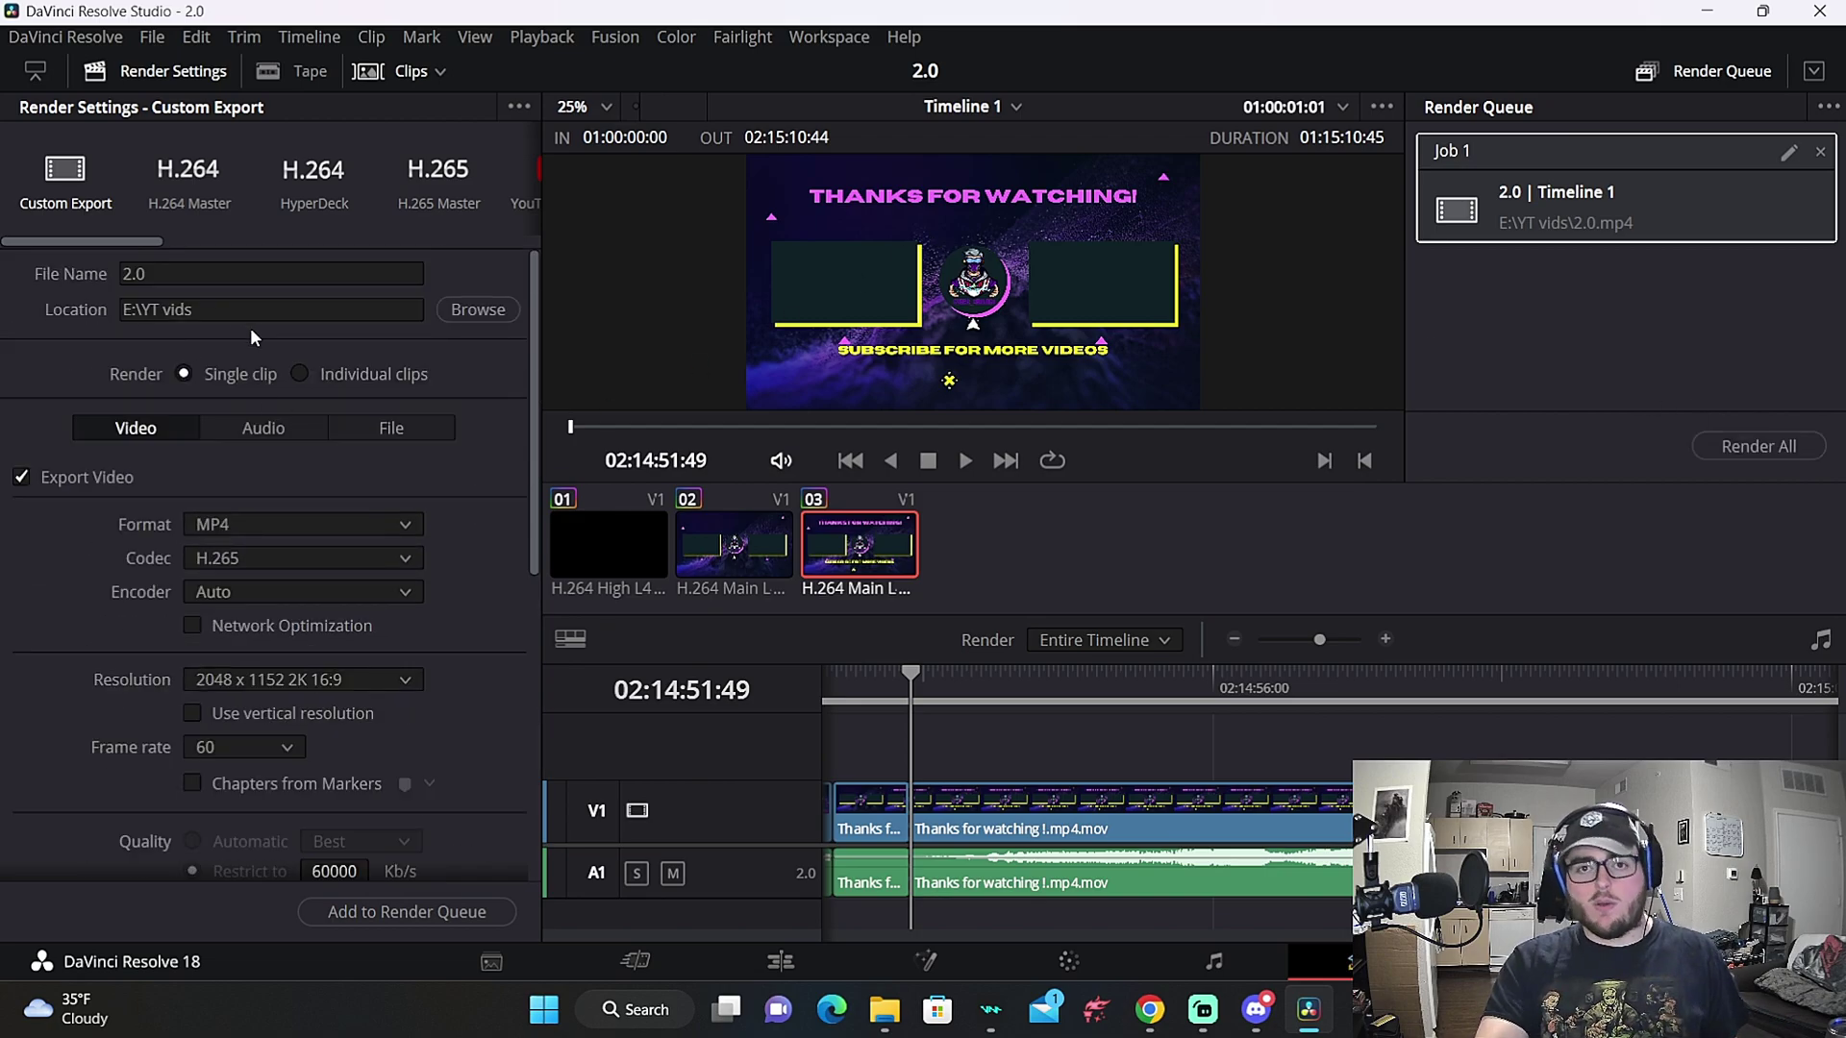